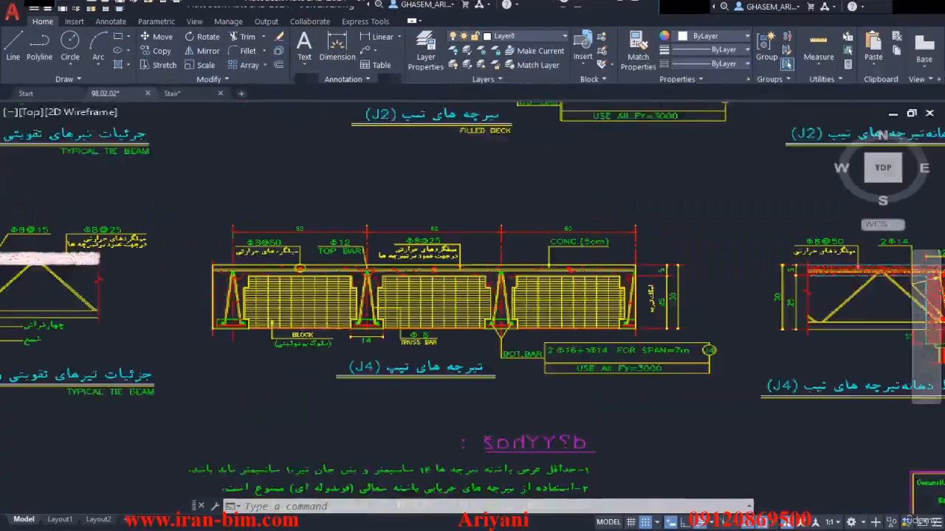
Examine the lower flights and foundation of the stair section in the 98.02.02.dwg drawing, including levels and rebar notes.
scroll(422, 272, down, 5)
middle_drag(410, 339, 439, 193)
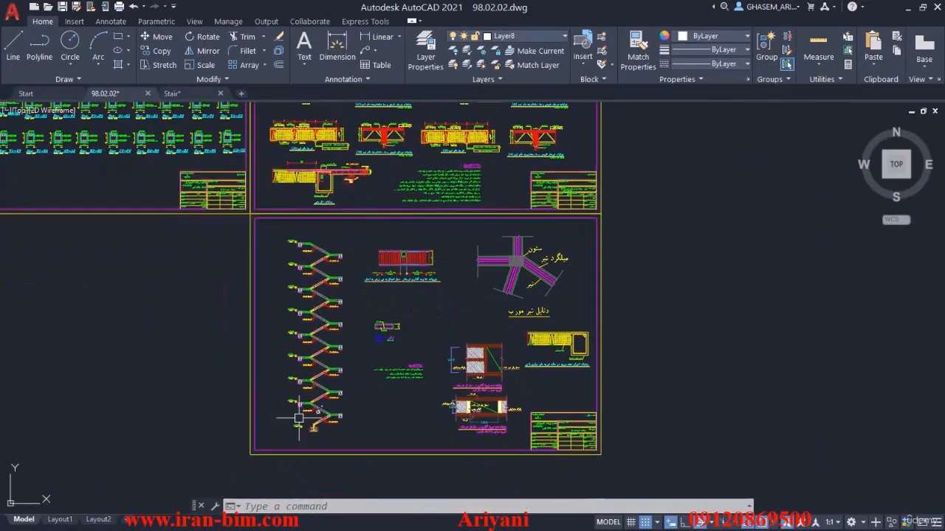
scroll(303, 439, up, 6)
scroll(328, 410, up, 4)
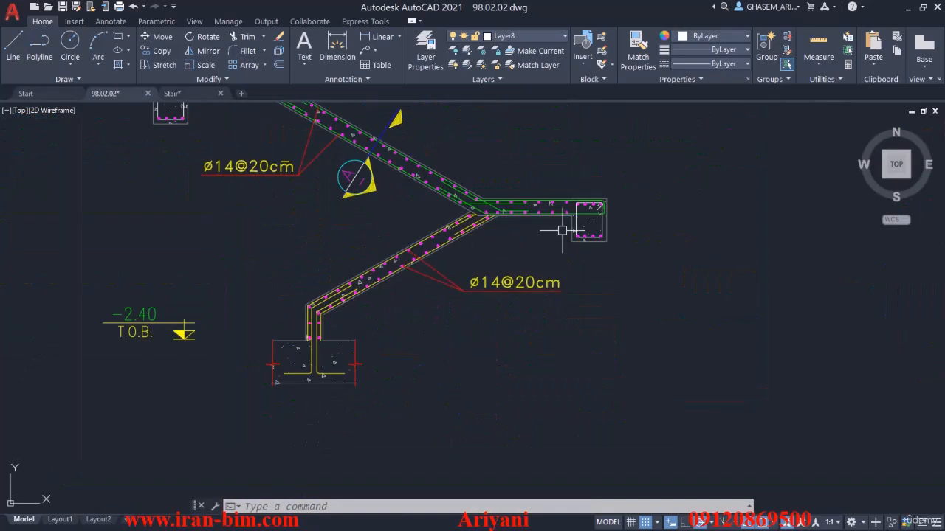
mouse_move(382, 153)
middle_down()
mouse_move(453, 192)
mouse_move(447, 323)
middle_up()
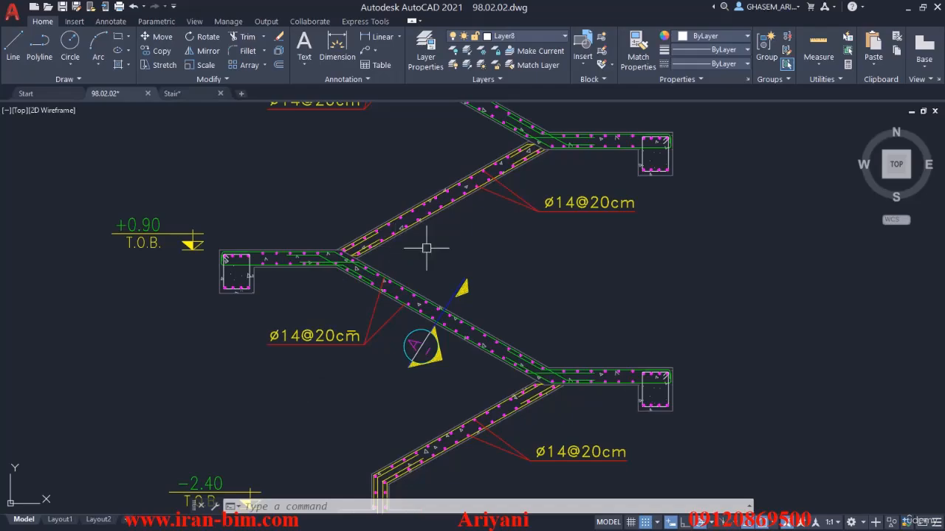
middle_drag(566, 369, 560, 296)
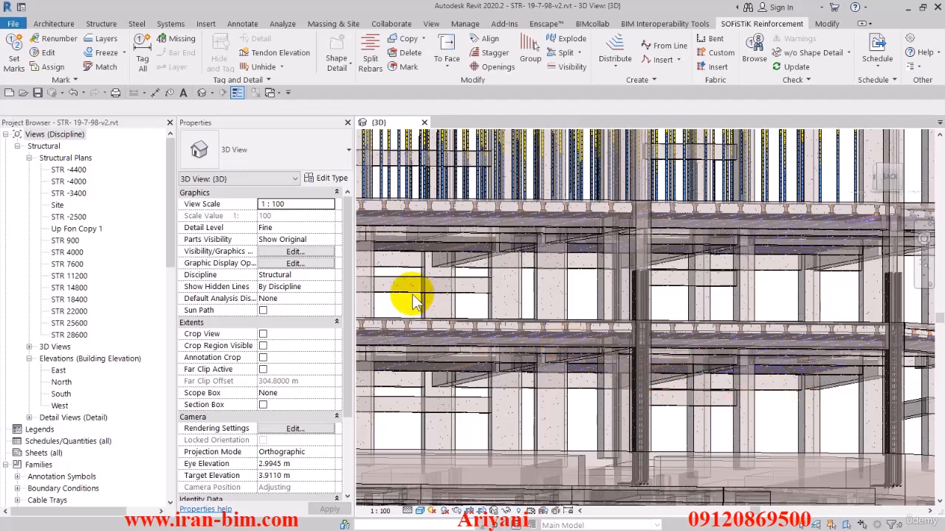
Switch to the Revit model and open the STR 900 structural plan at the stair opening split by a middle beam.
double_click(66, 240)
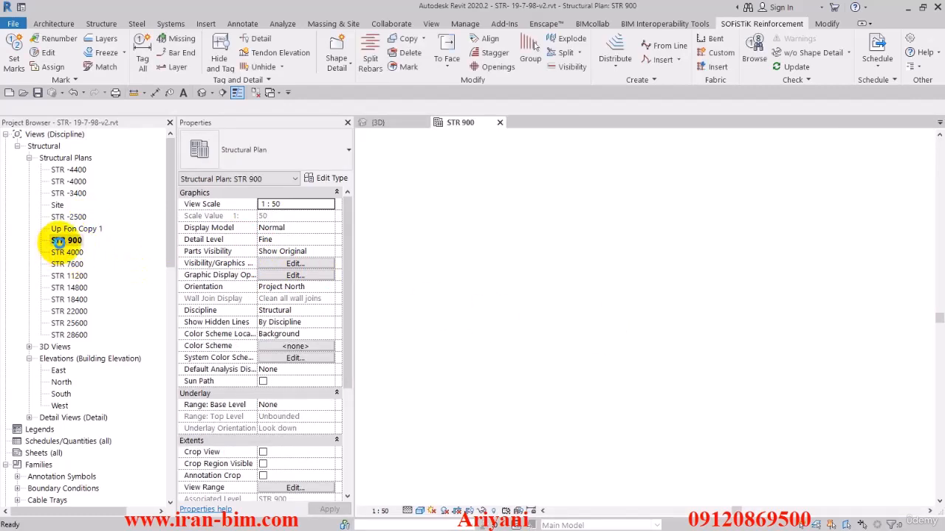
scroll(580, 285, up, 6)
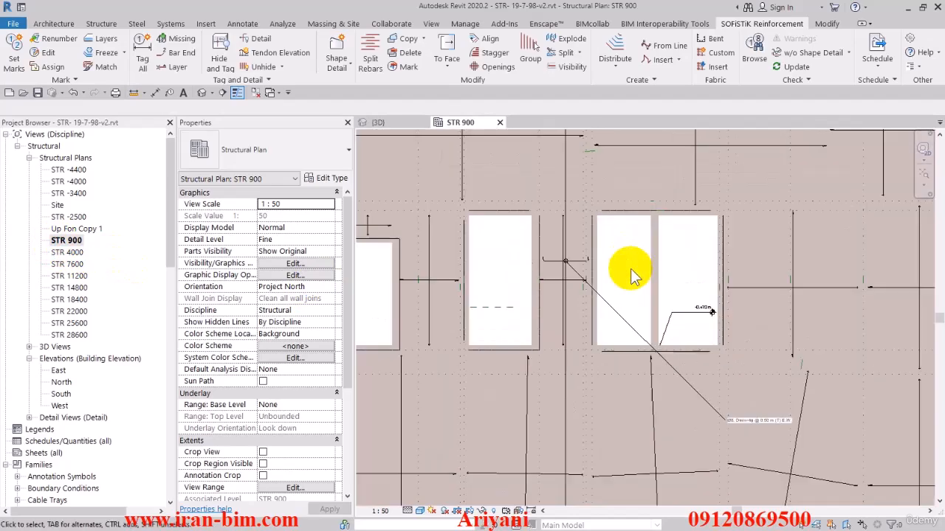
scroll(633, 275, up, 1)
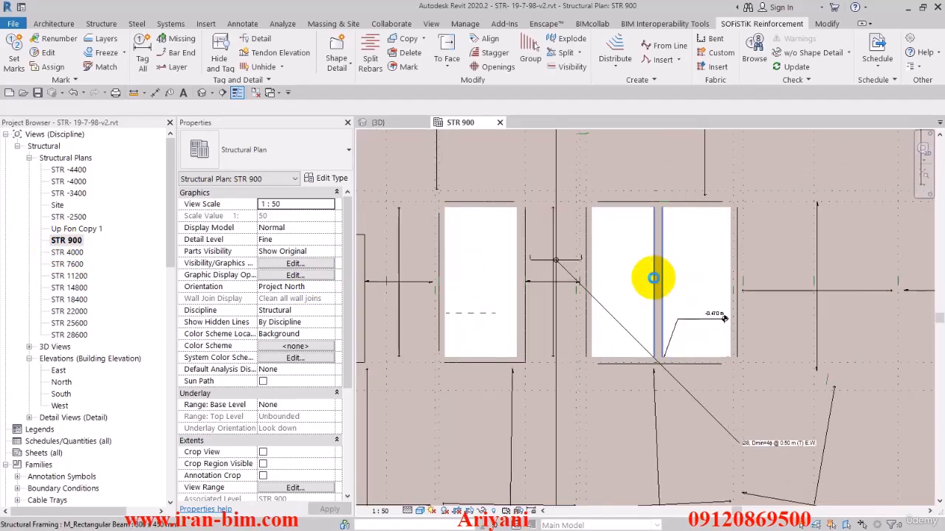
middle_drag(653, 277, 598, 291)
scroll(642, 282, down, 2)
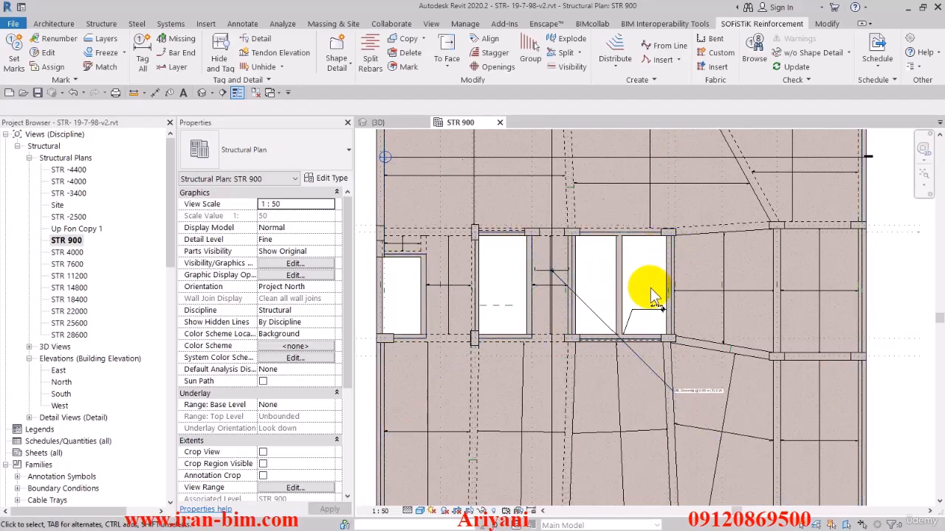
middle_drag(650, 288, 605, 280)
scroll(603, 286, up, 3)
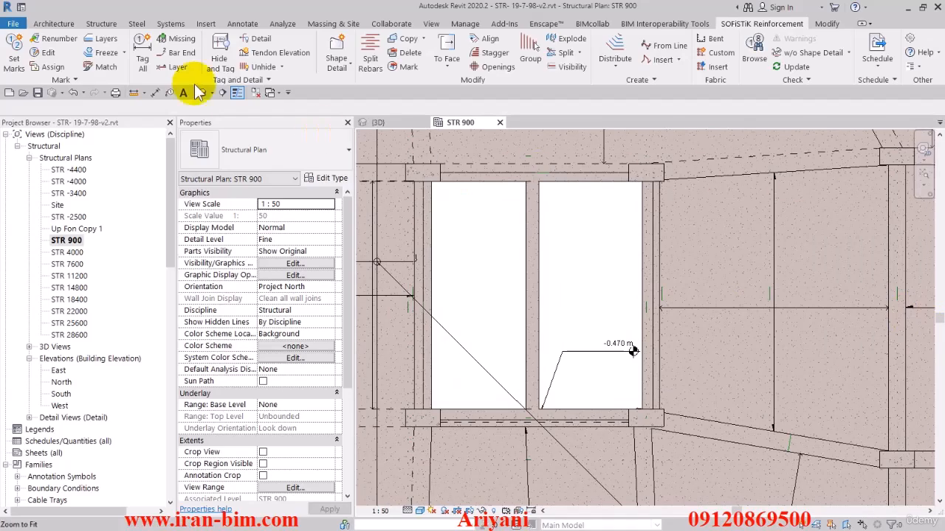
Draw a vertical reference plane along the right edge of the stair opening's middle beam, from the upper beam to beyond the lower beam.
click(65, 24)
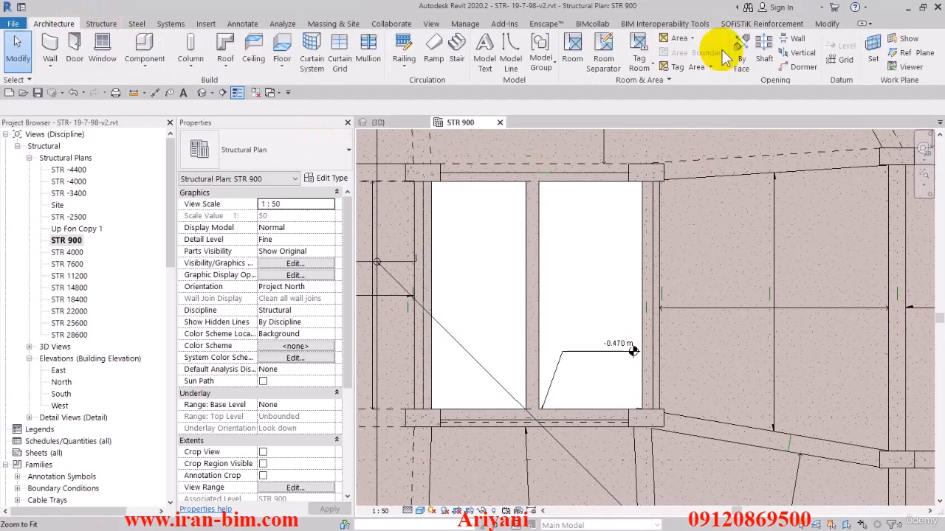
click(903, 57)
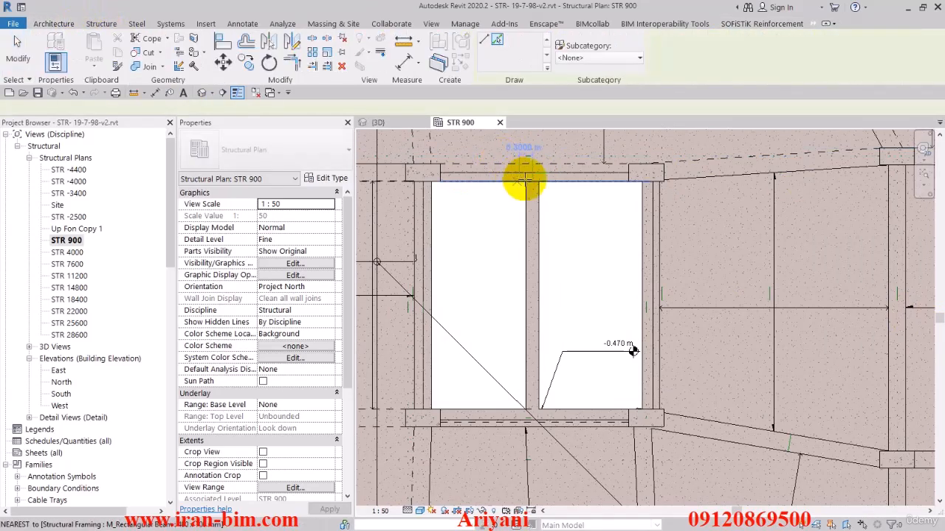
scroll(546, 210, down, 2)
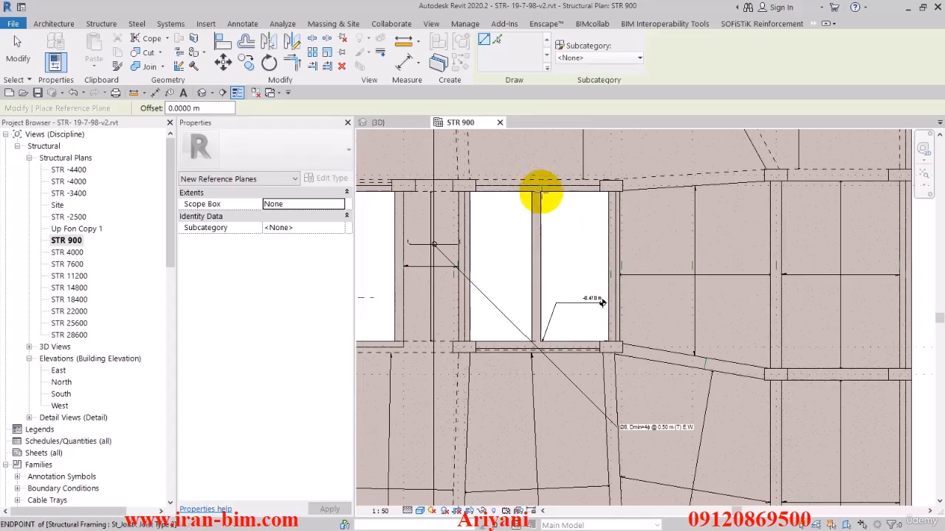
middle_drag(540, 194, 552, 204)
click(552, 204)
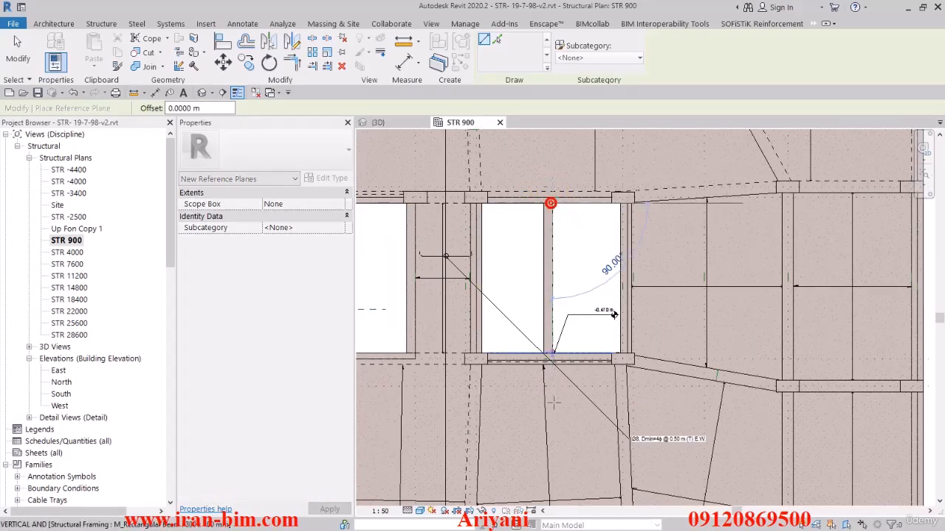
click(552, 428)
scroll(555, 307, up, 2)
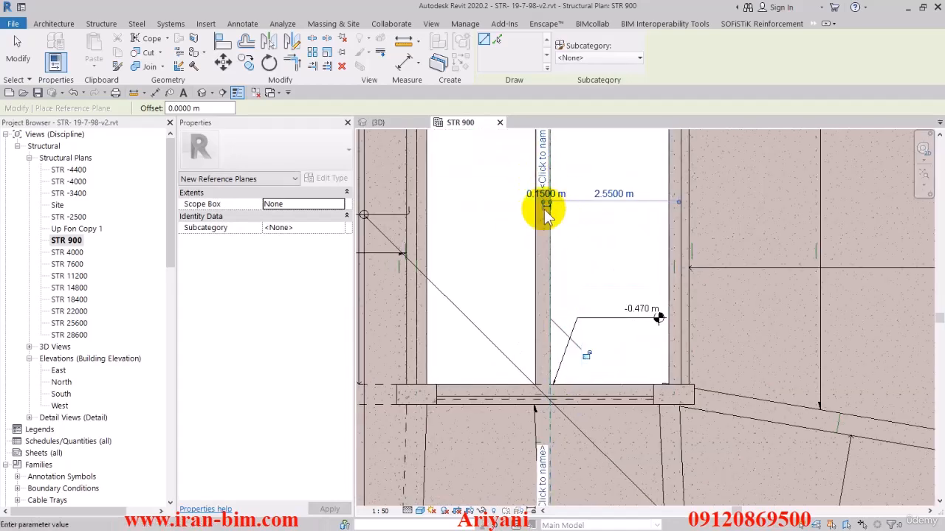
key(Escape)
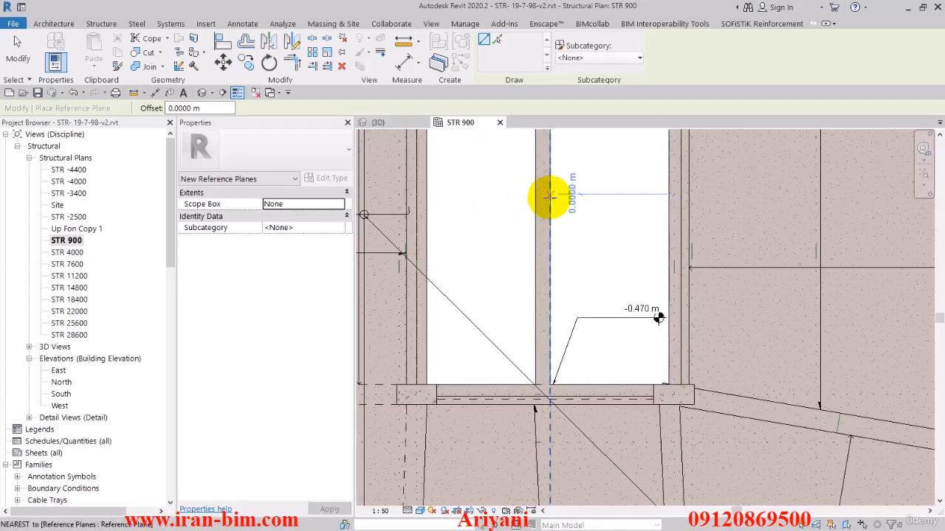
key(Escape)
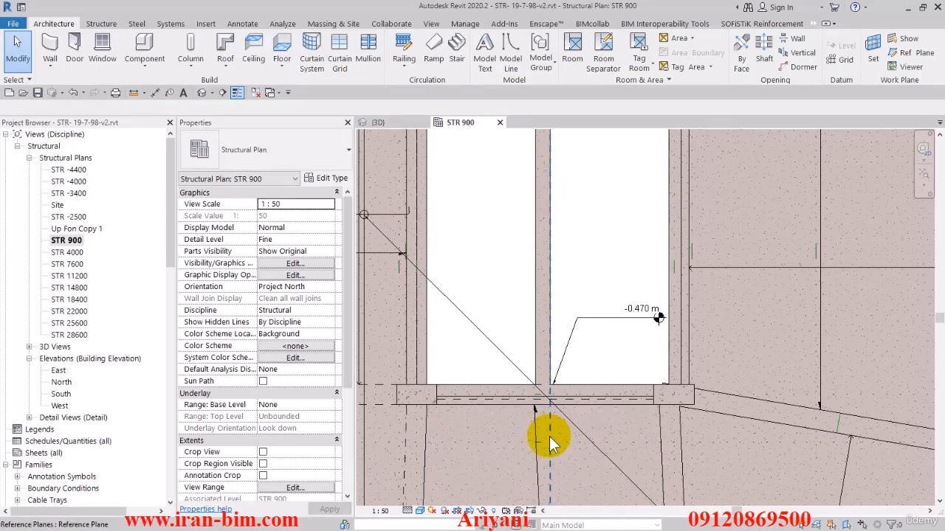
Name the new reference plane beside the middle beam STR.
click(550, 432)
click(543, 174)
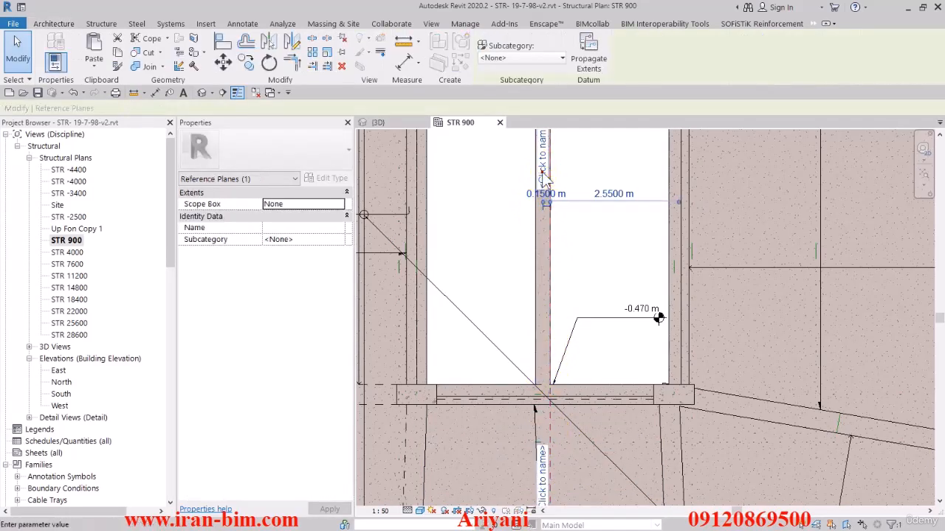
middle_drag(561, 192, 560, 276)
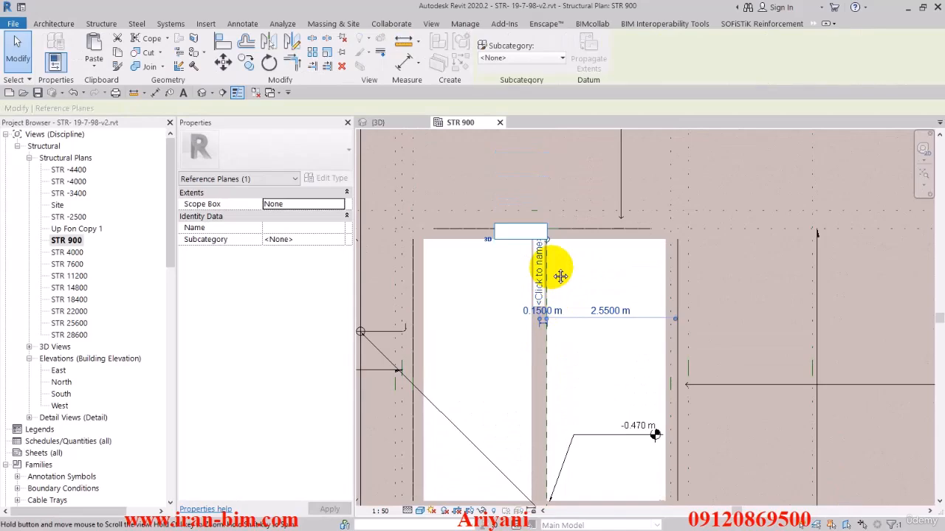
click(517, 231)
text(str)
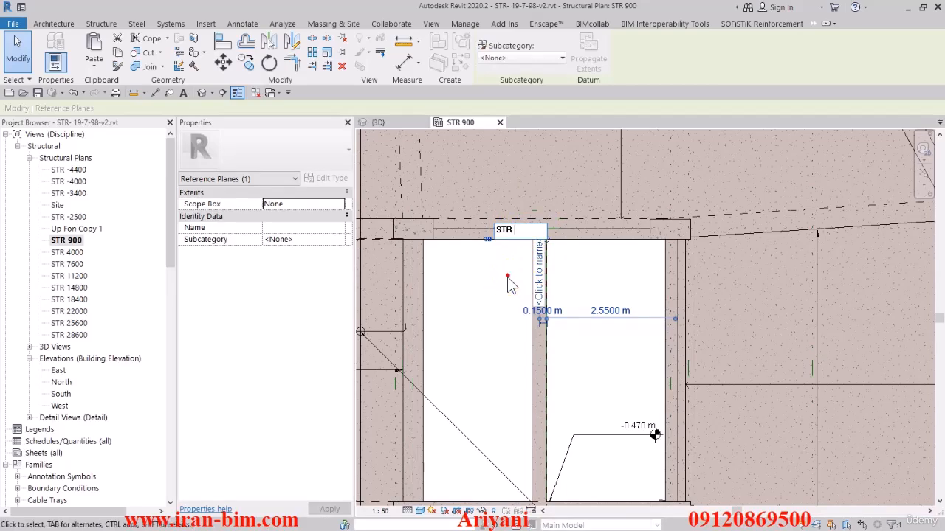
key(Return)
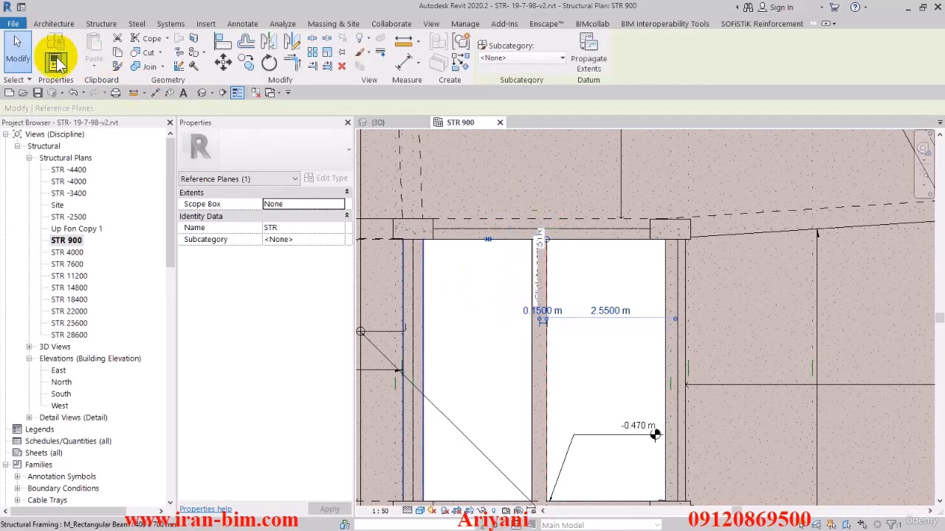
click(19, 48)
key(Escape)
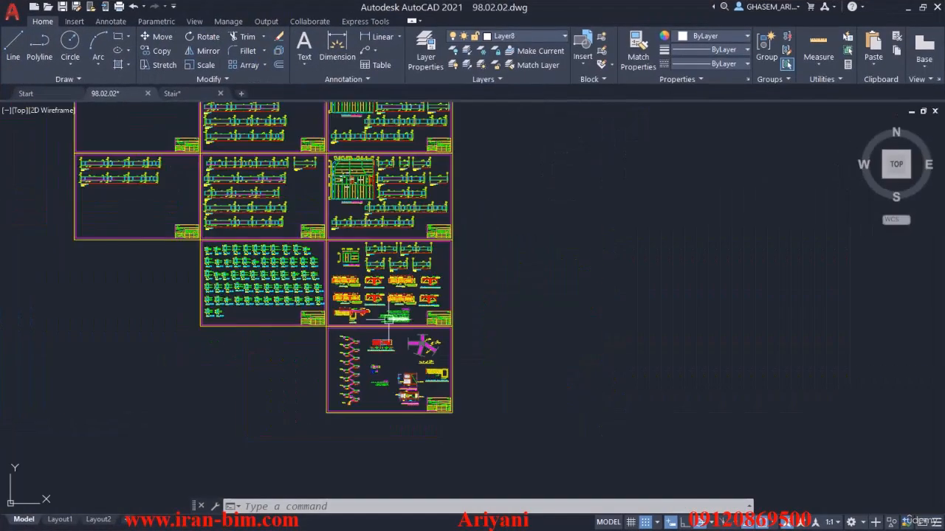
Switch to the AutoCAD drawing 98.02.02.dwg and examine the full stair section, the slab cross-section and the neighbouring beam and opening details.
scroll(376, 378, up, 4)
mouse_move(343, 384)
middle_down()
mouse_move(358, 374)
mouse_move(405, 464)
middle_up()
middle_drag(421, 417, 460, 297)
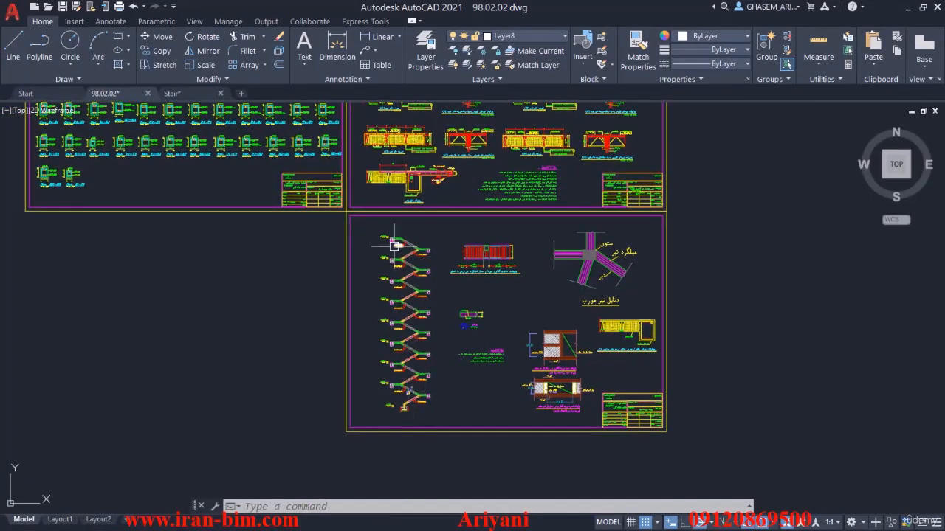
scroll(398, 399, up, 6)
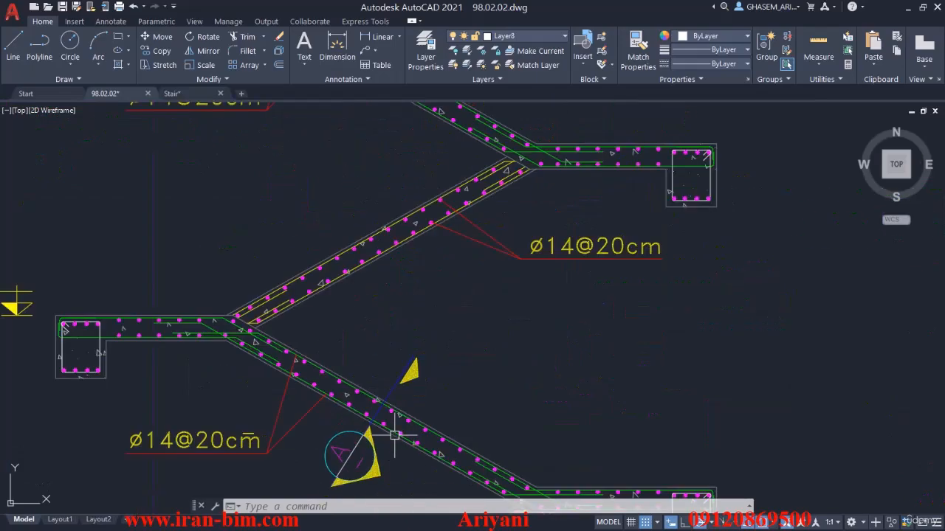
scroll(389, 434, down, 1)
scroll(387, 434, down, 2)
scroll(489, 373, down, 2)
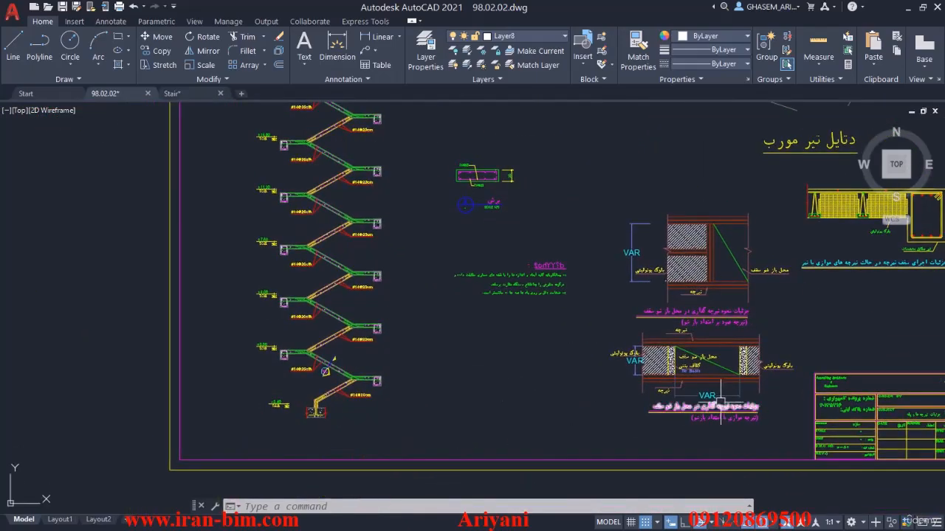
scroll(741, 329, up, 4)
mouse_move(680, 254)
middle_down()
mouse_move(678, 315)
mouse_move(606, 321)
mouse_move(569, 148)
mouse_move(555, 142)
middle_up()
scroll(655, 361, down, 6)
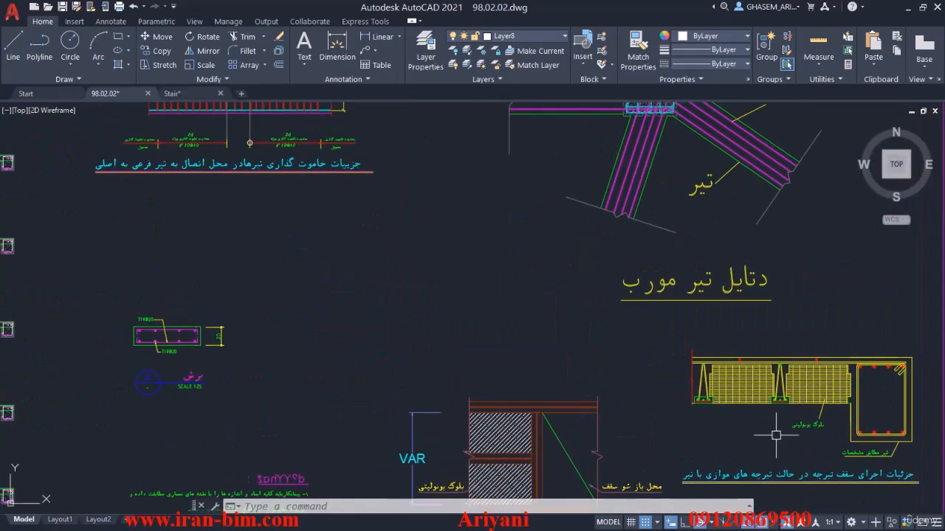
scroll(654, 360, up, 3)
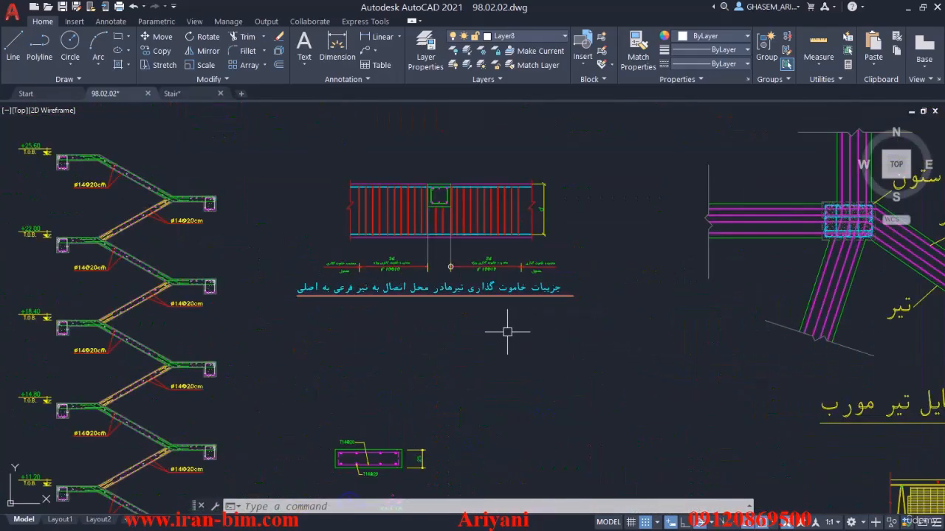
middle_drag(507, 332, 553, 236)
scroll(398, 412, up, 2)
scroll(380, 307, up, 1)
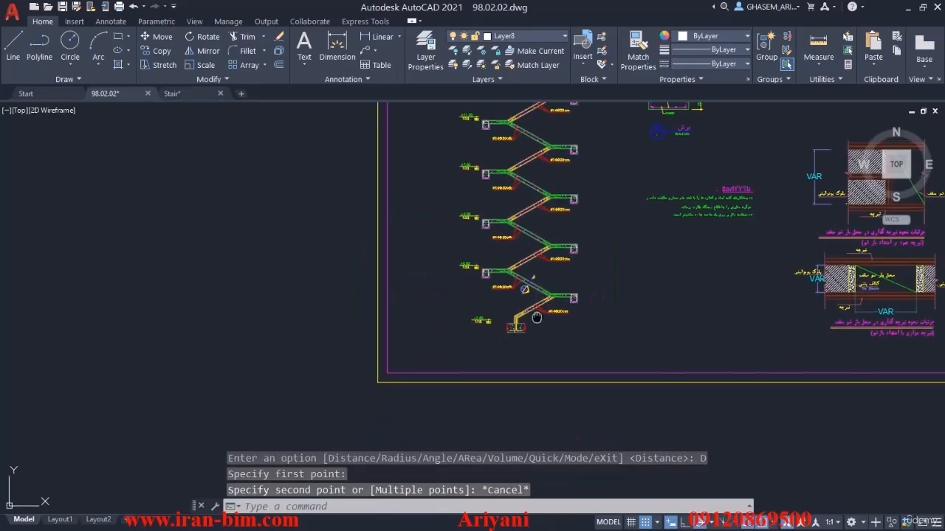
scroll(506, 316, up, 4)
scroll(483, 302, down, 4)
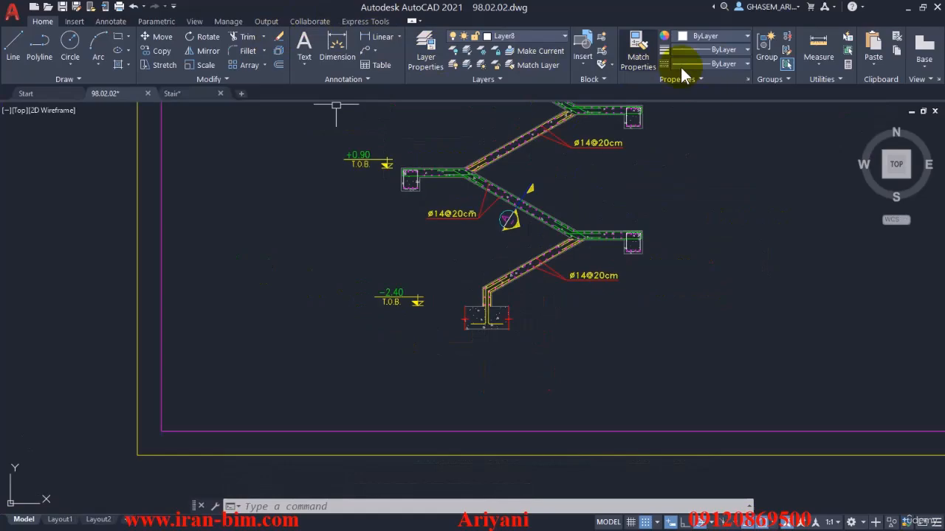
Measure the horizontal thickness of the short vertical stair wall above the foundation in the stair section.
click(819, 62)
click(818, 87)
scroll(472, 328, up, 5)
scroll(521, 234, up, 2)
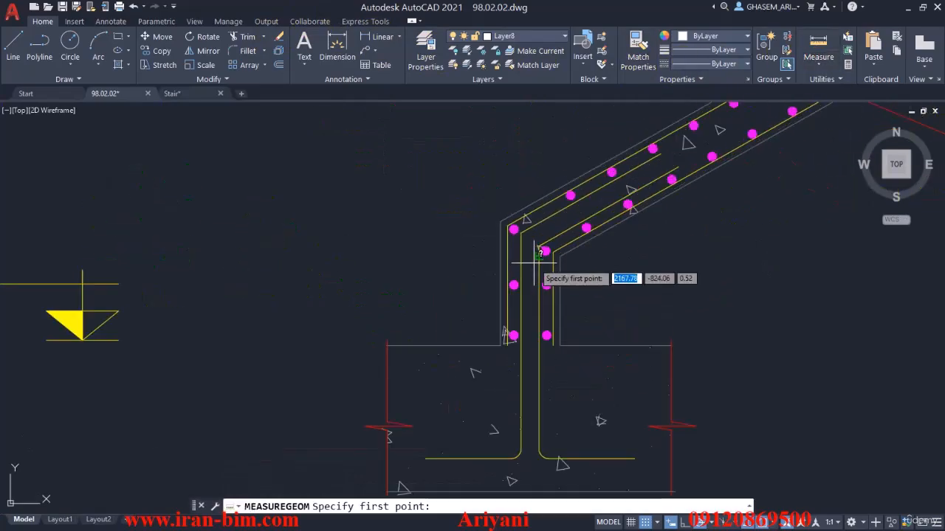
click(560, 261)
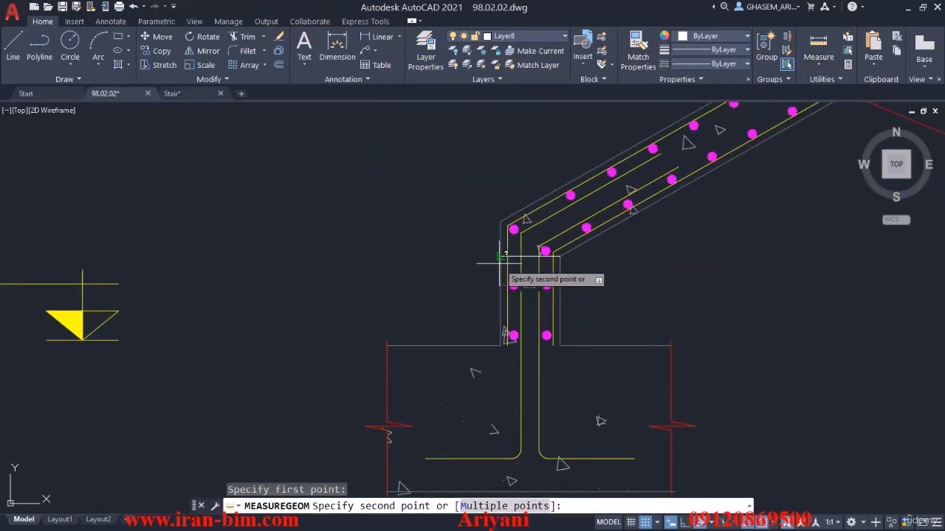
click(500, 262)
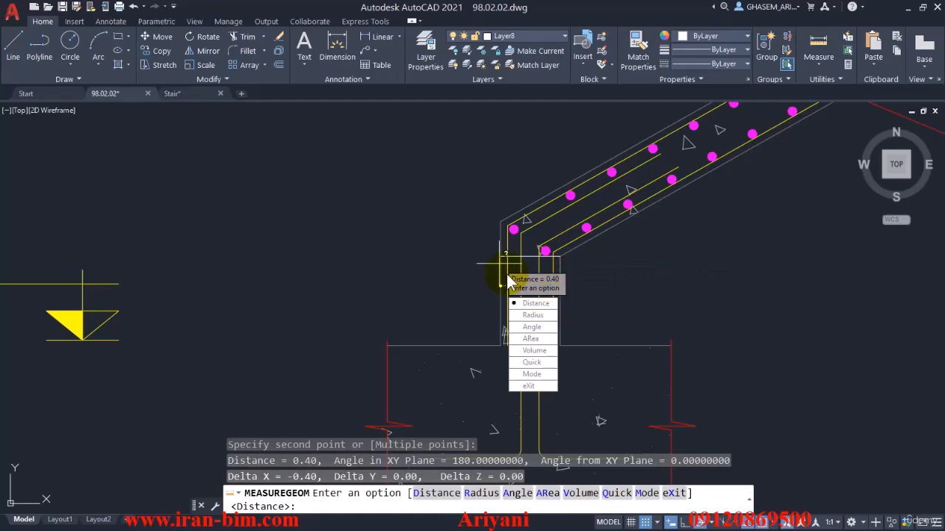
key(Down)
key(Up)
key(Return)
scroll(474, 217, down, 3)
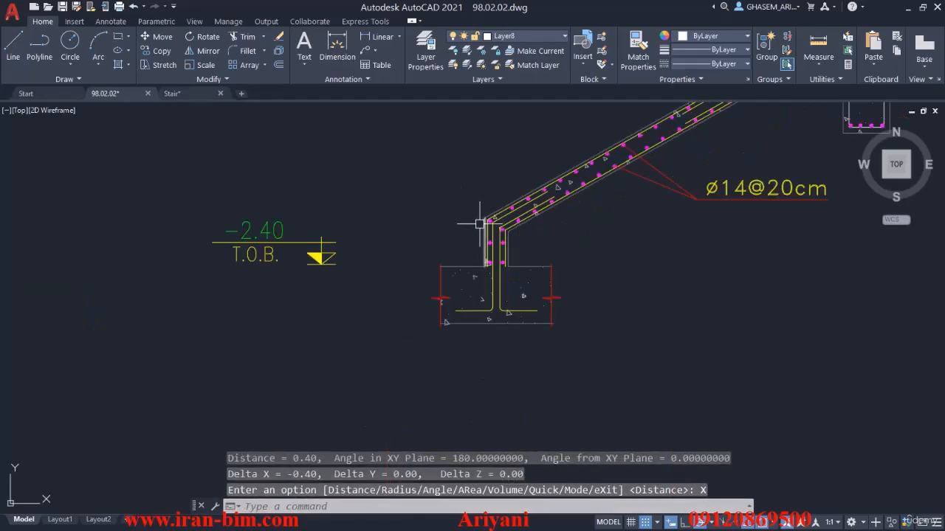
scroll(509, 199, down, 1)
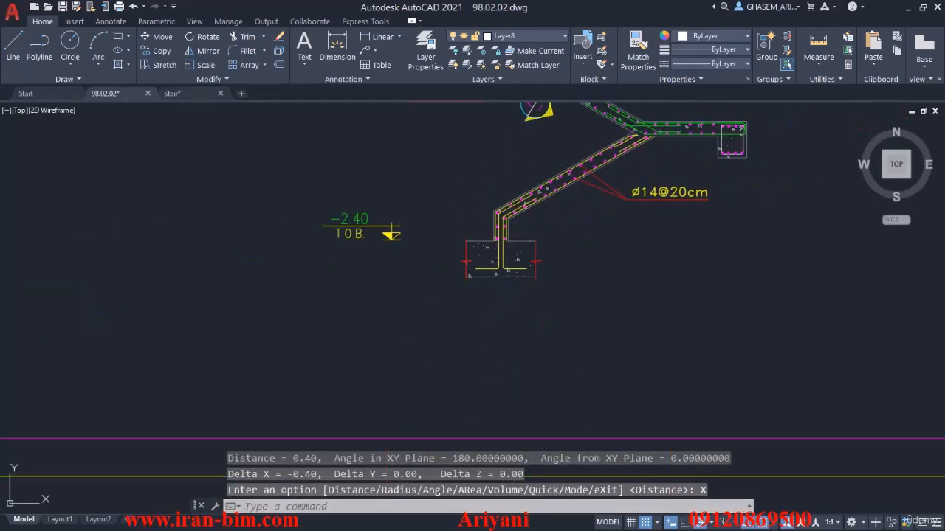
middle_drag(509, 199, 508, 249)
Switch to the Revit STR 900 plan and draw a vertical reference plane along the opening's right beam's inner edge, extending past the lower beam.
drag(462, 6, 943, 162)
scroll(553, 273, down, 2)
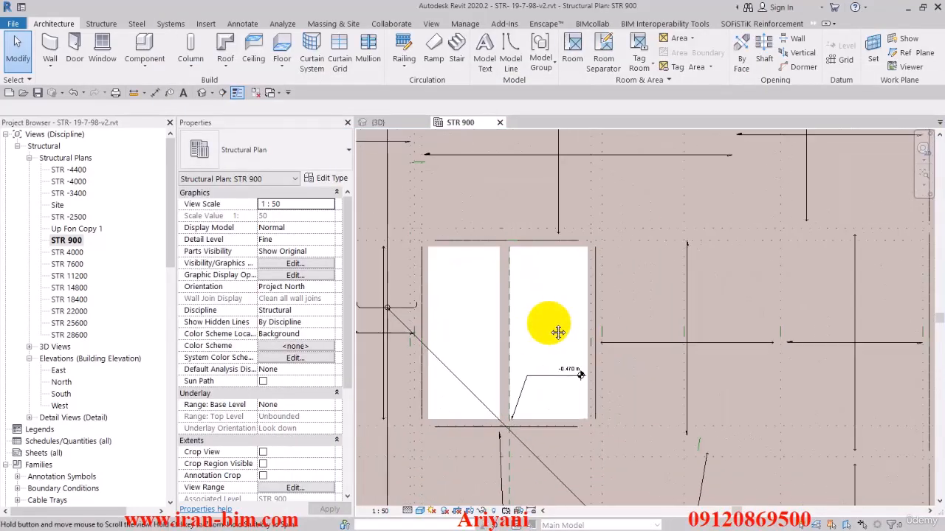
click(909, 52)
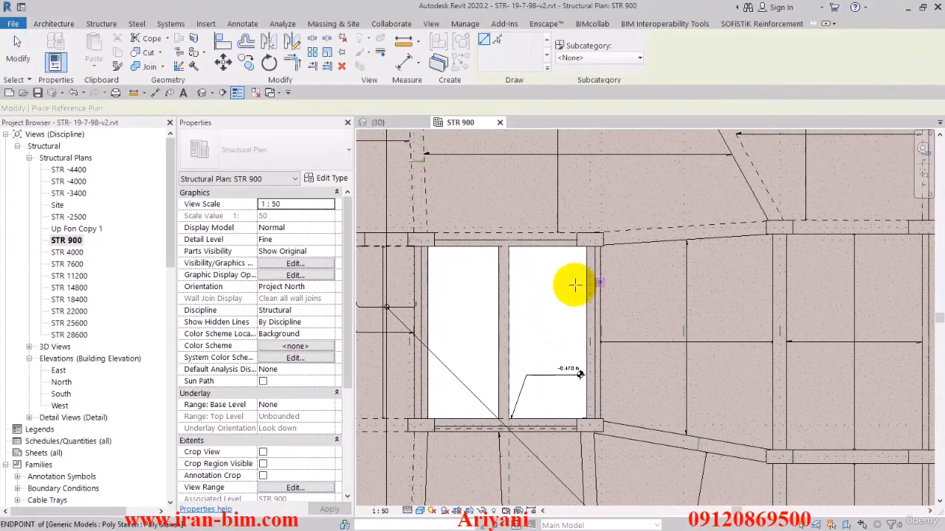
click(585, 246)
click(584, 450)
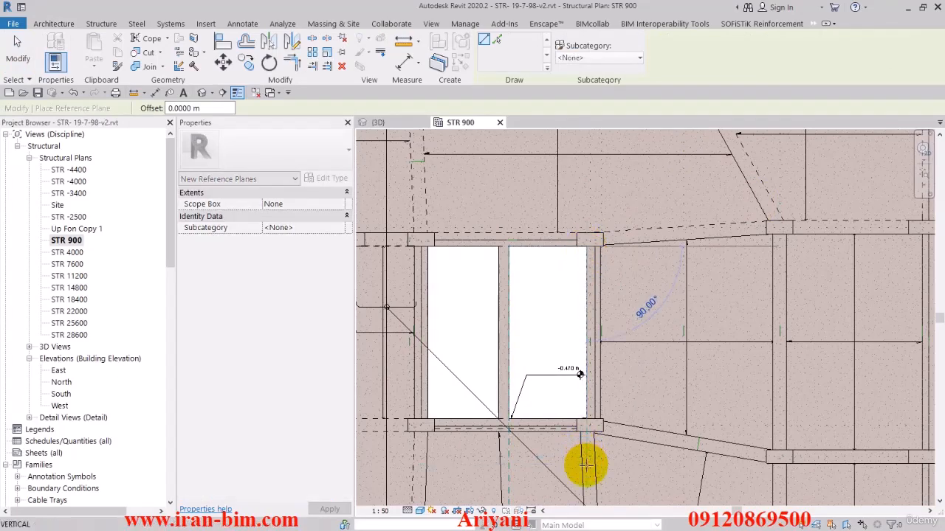
Draw a short vertical reference plane near the middle of the right-hand stair opening.
click(545, 258)
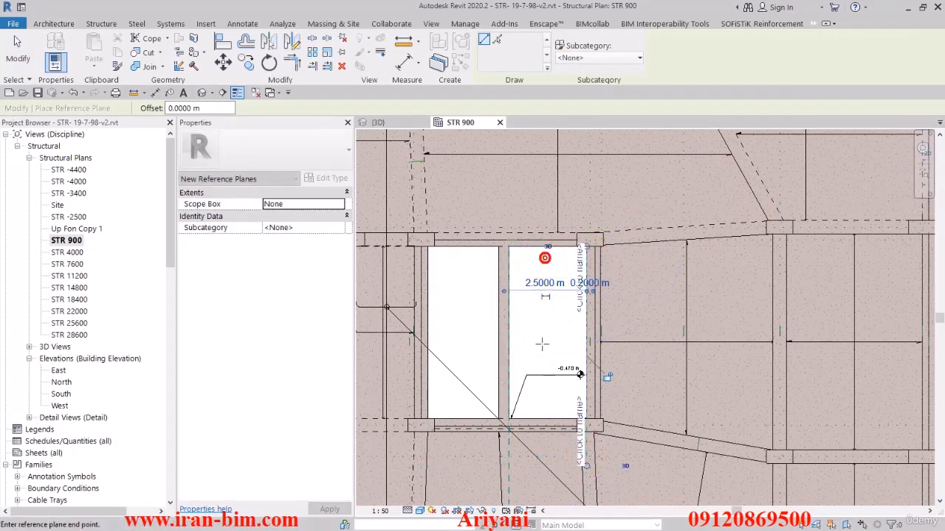
click(543, 347)
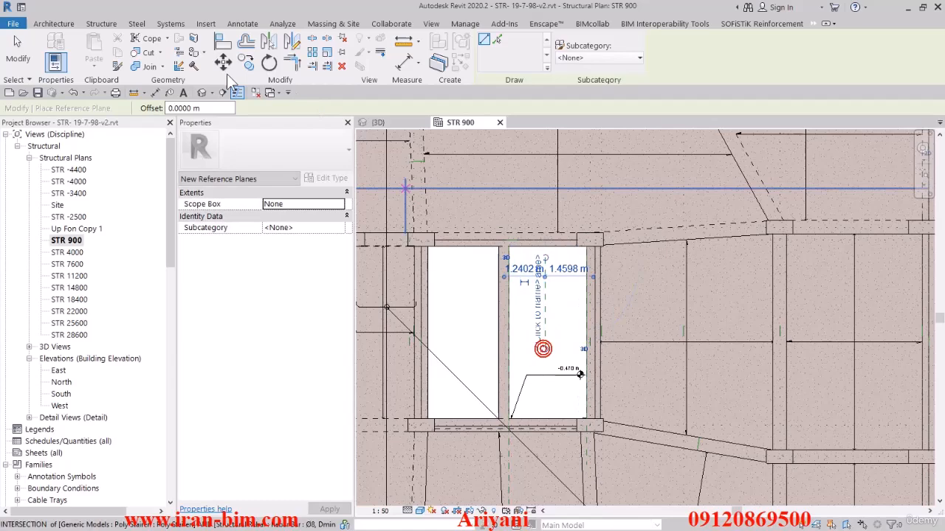
Place an aligned dimension string across the three vertical reference planes of the right-hand stair opening.
click(404, 64)
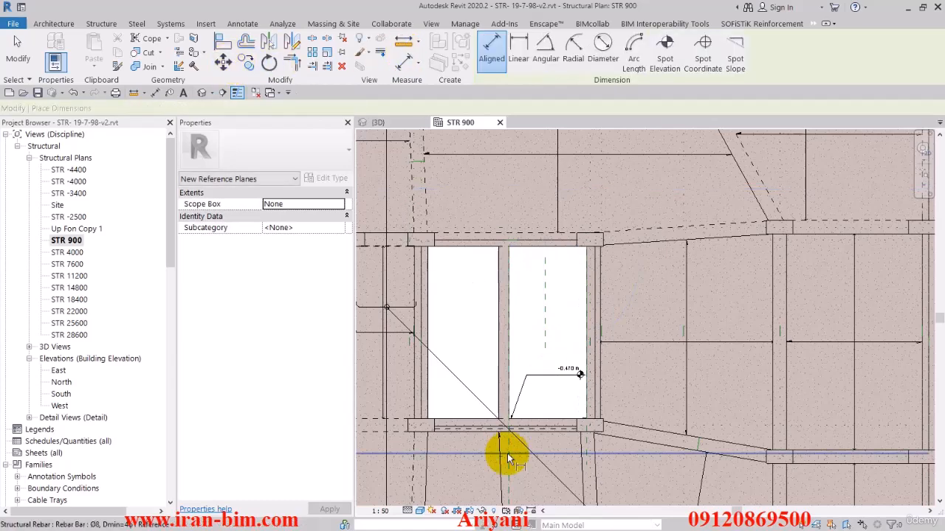
middle_drag(507, 453, 497, 392)
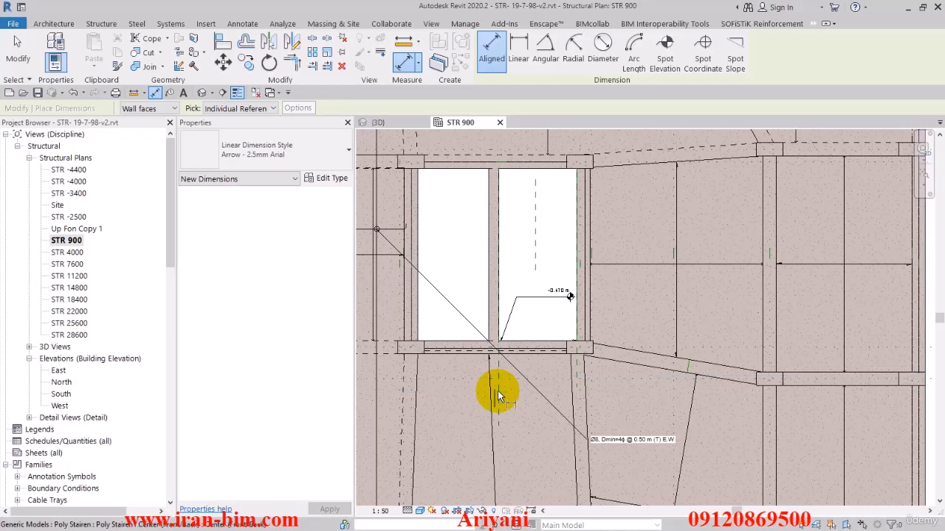
scroll(497, 391, up, 5)
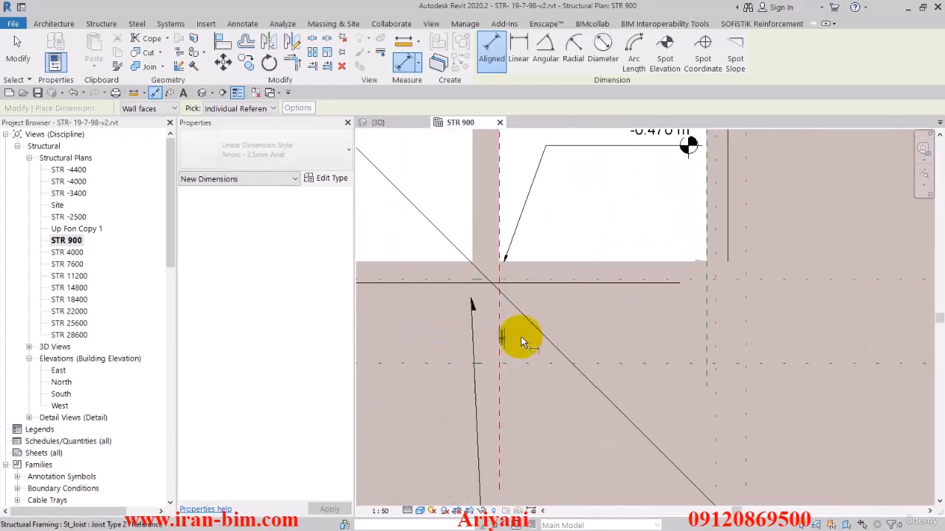
scroll(521, 336, down, 2)
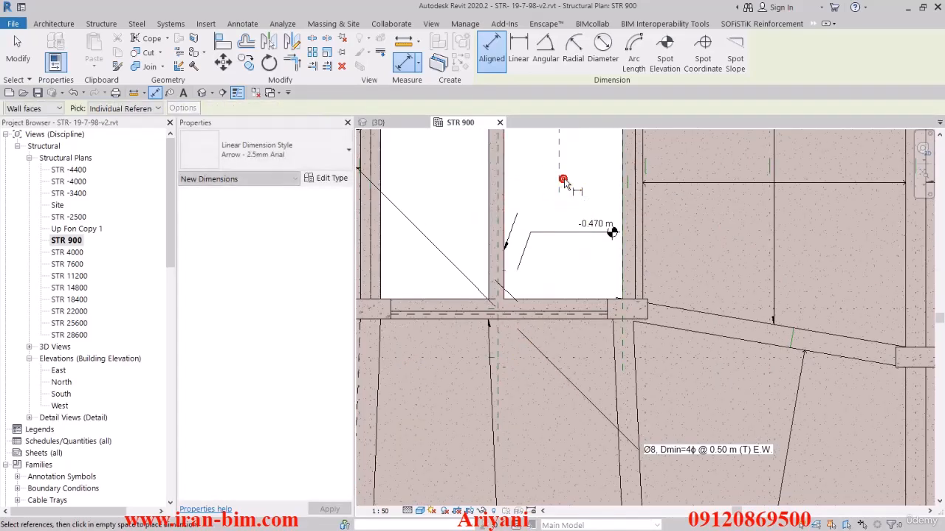
scroll(561, 185, up, 2)
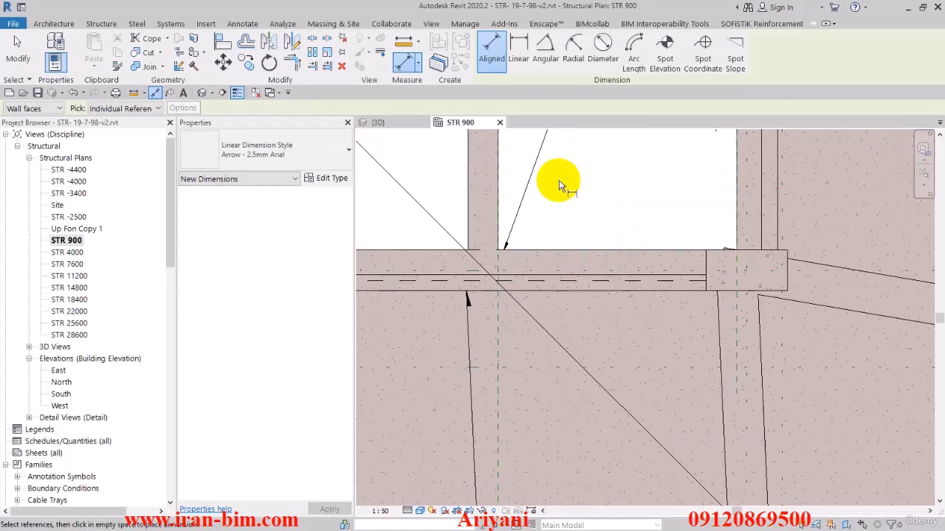
scroll(558, 180, down, 2)
middle_drag(554, 228, 538, 270)
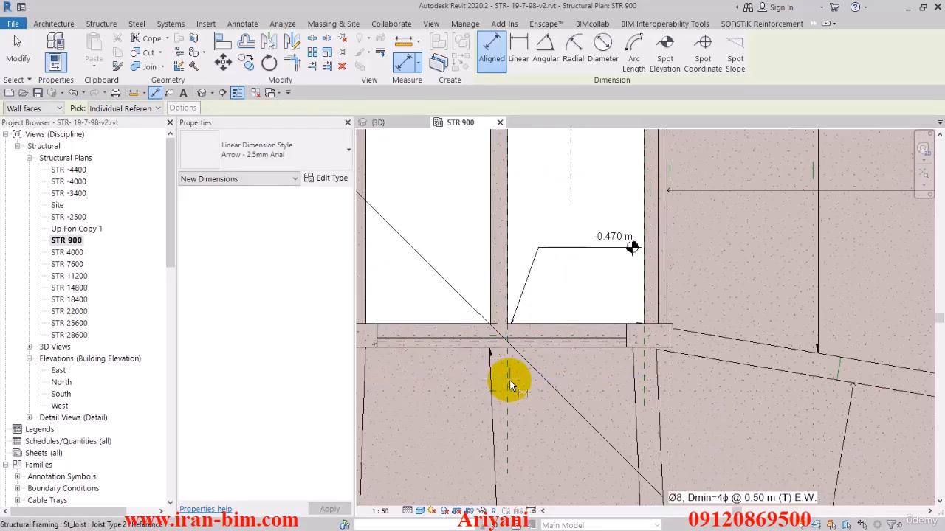
scroll(508, 379, up, 3)
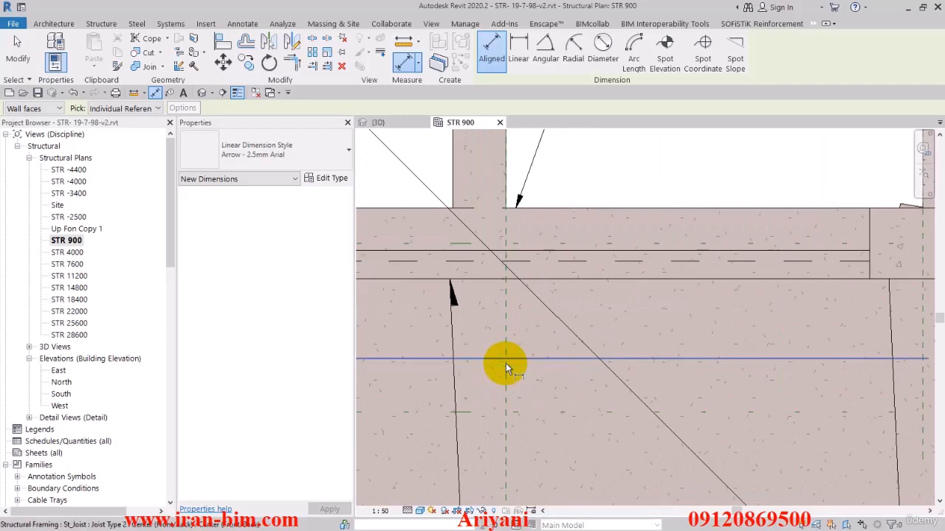
click(505, 363)
scroll(505, 364, down, 3)
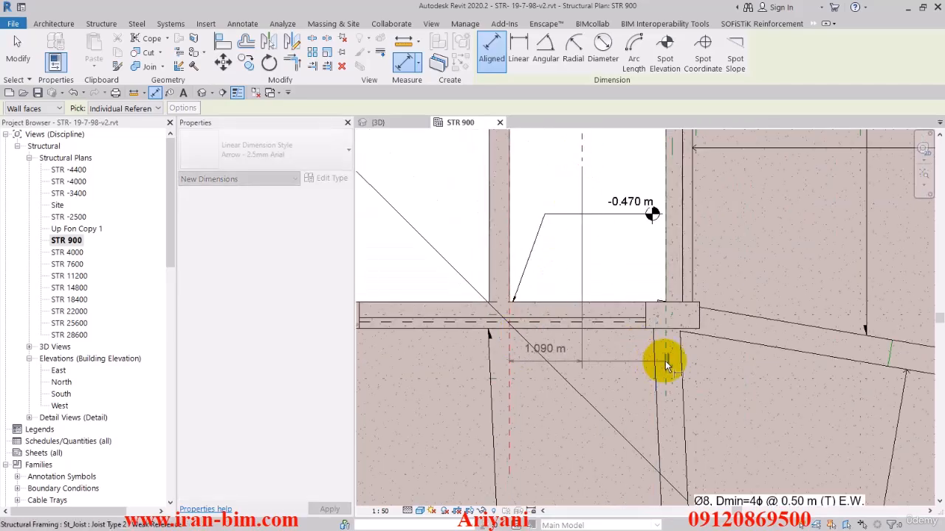
click(666, 364)
click(590, 281)
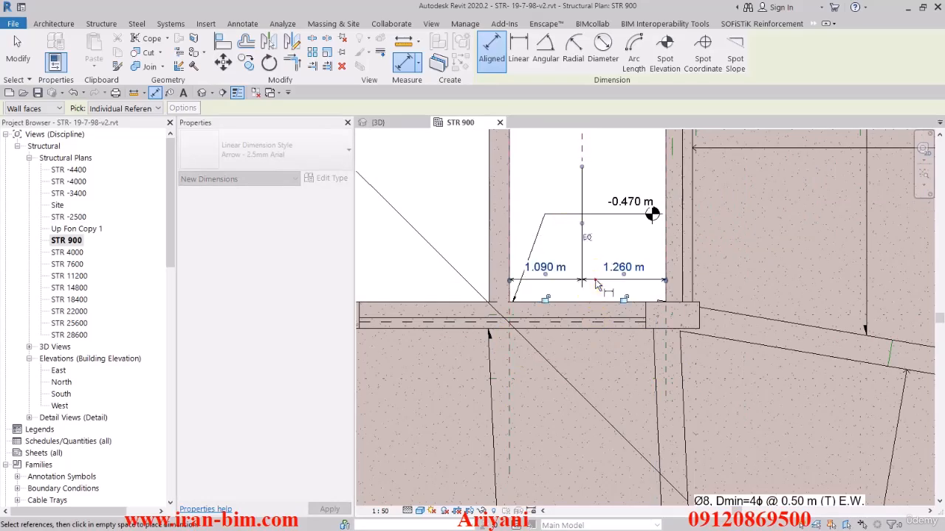
Apply the EQ constraint to the dimension string so the middle reference plane is centred between the outer two.
click(586, 237)
middle_drag(605, 213, 590, 343)
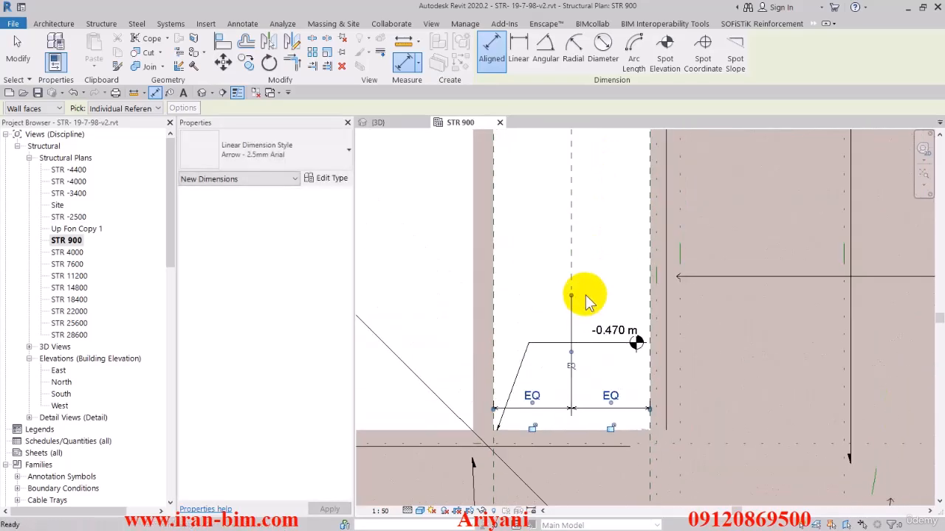
key(Escape)
key(Escape)
Create a reference plane on each side of the centre plane by picking it with a 0.1 m offset.
click(903, 56)
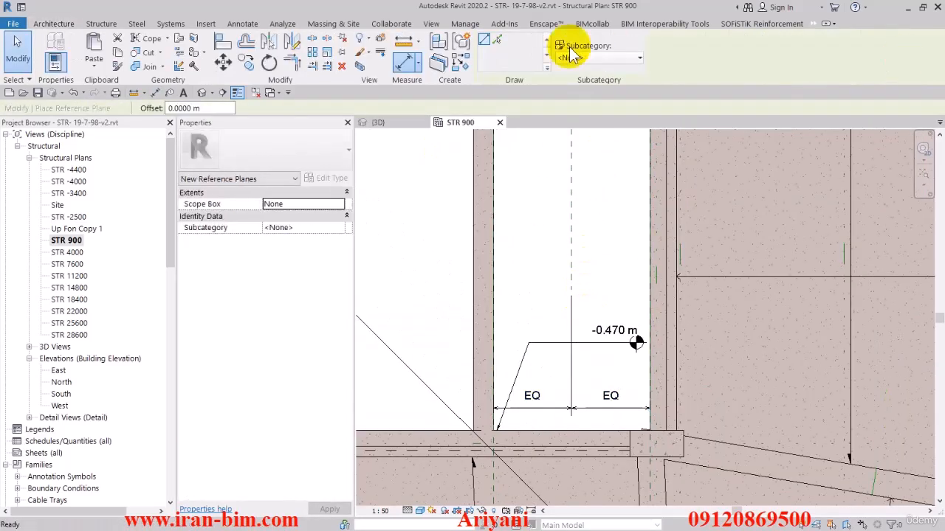
double_click(200, 108)
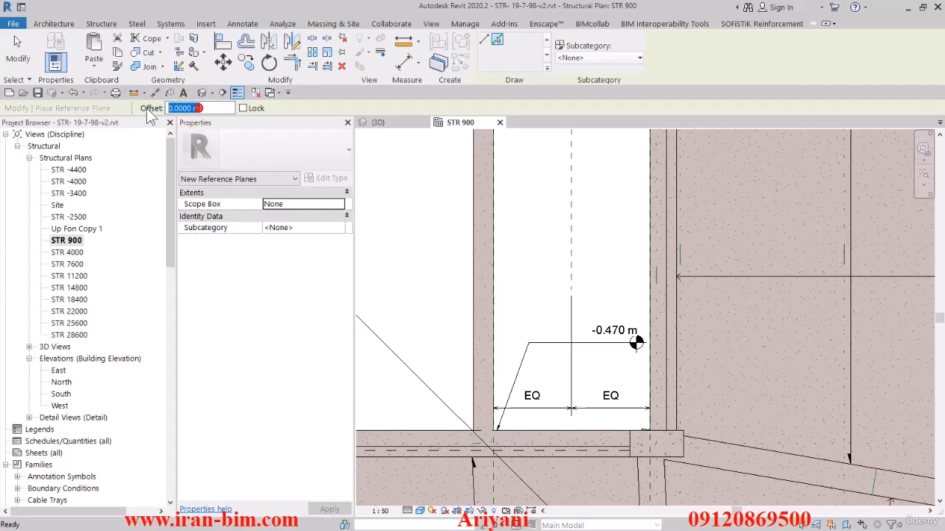
key(Return)
click(569, 217)
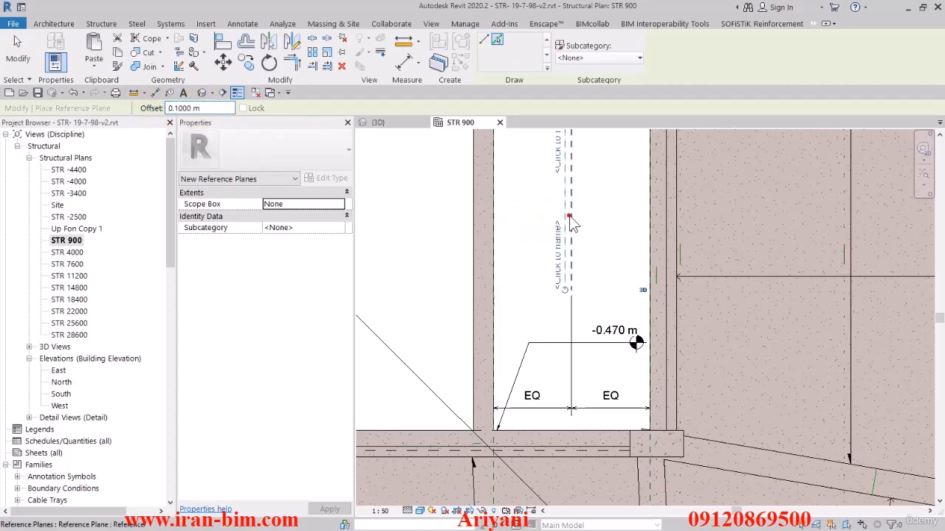
click(572, 218)
key(Escape)
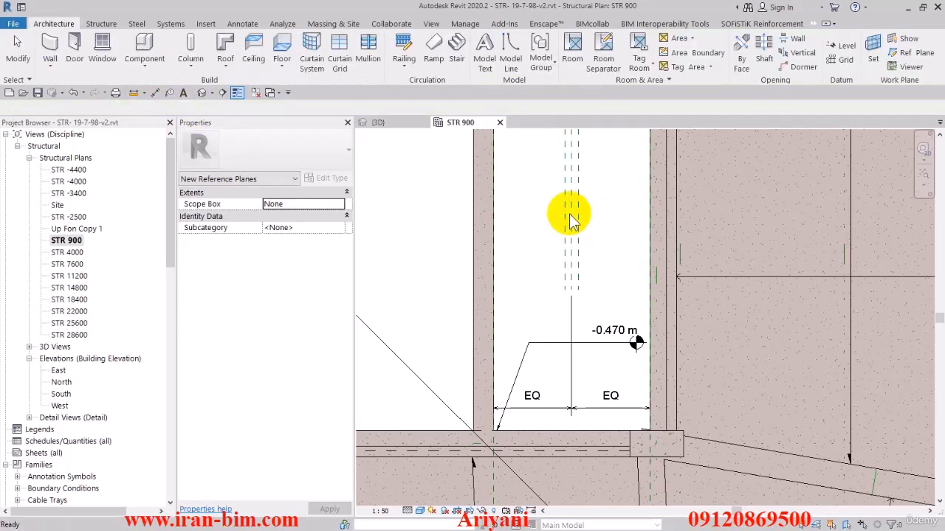
Delete the centre reference plane between the two offset planes.
click(570, 217)
key(Delete)
scroll(582, 219, down, 2)
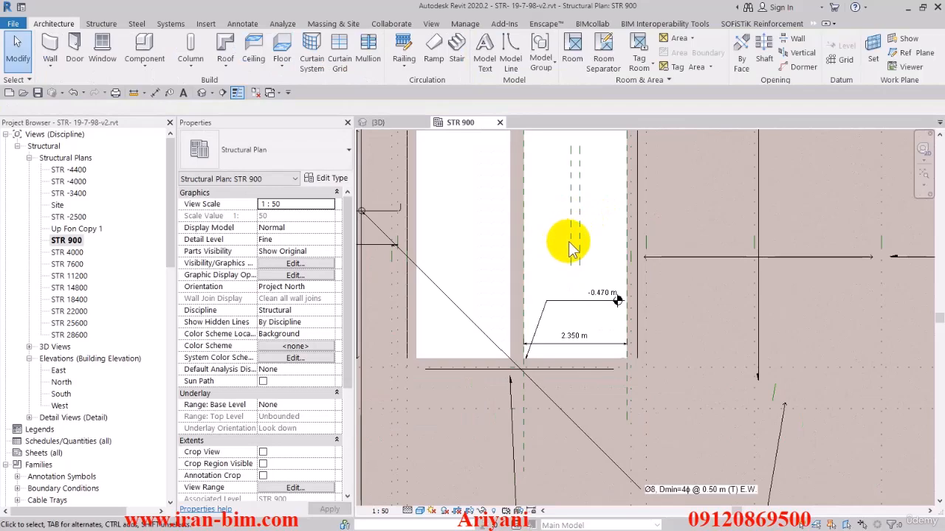
Extend the two offset reference planes past the upper and lower beams of the stair opening.
click(570, 238)
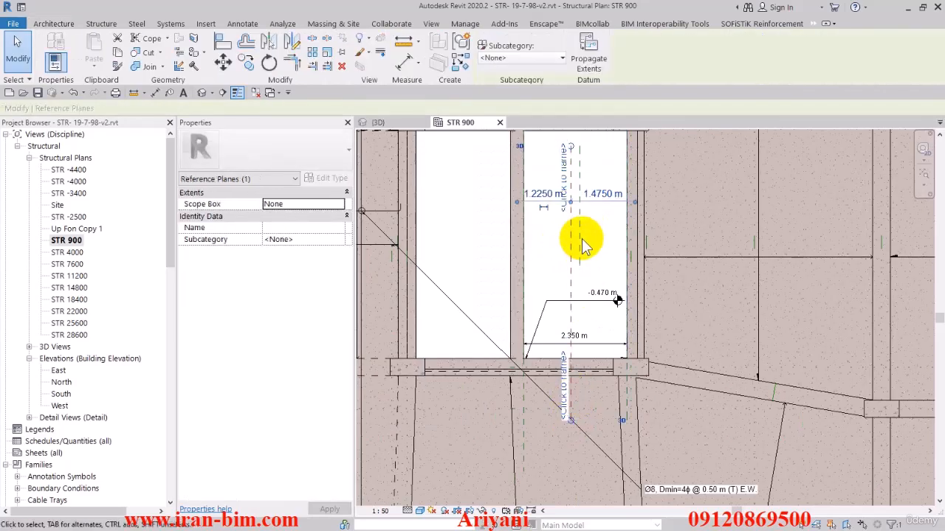
click(579, 242)
drag(579, 266, 579, 421)
middle_drag(591, 206, 601, 288)
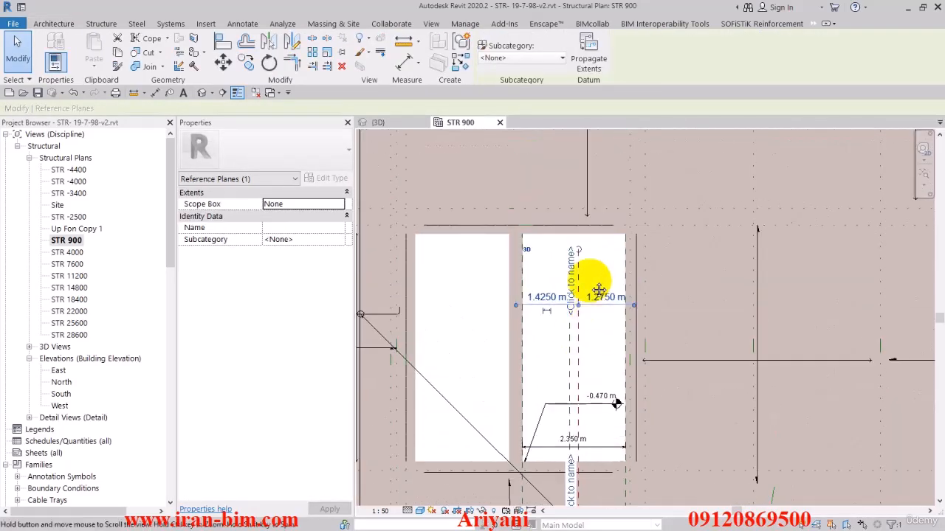
drag(574, 244, 574, 196)
click(553, 228)
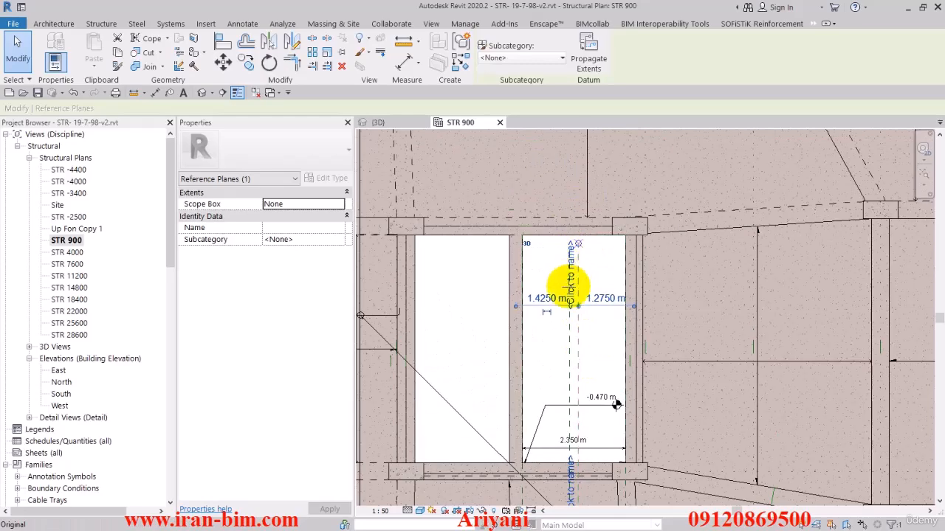
click(569, 316)
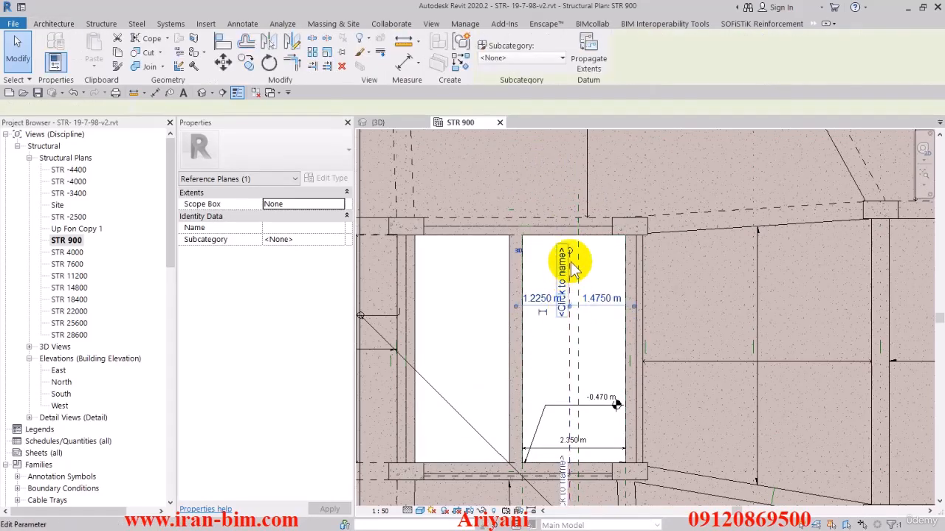
click(613, 277)
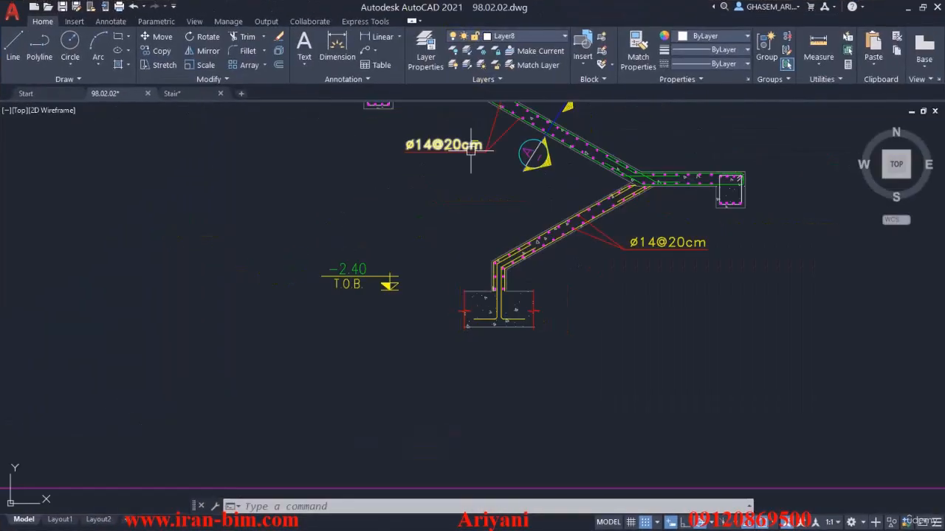
In the AutoCAD stair section, measure the top length of the lower landing from the beam's outer edge to the start of the flight.
middle_drag(402, 190, 400, 320)
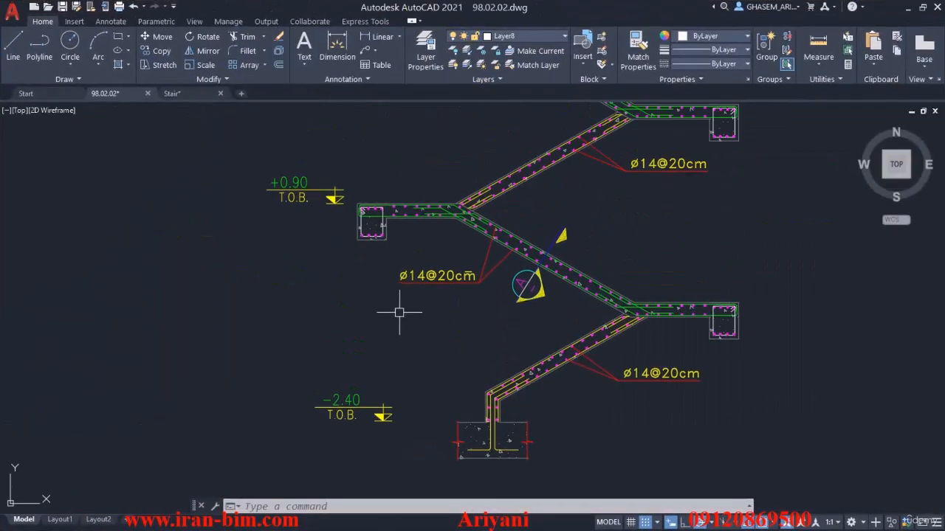
middle_drag(469, 340, 433, 306)
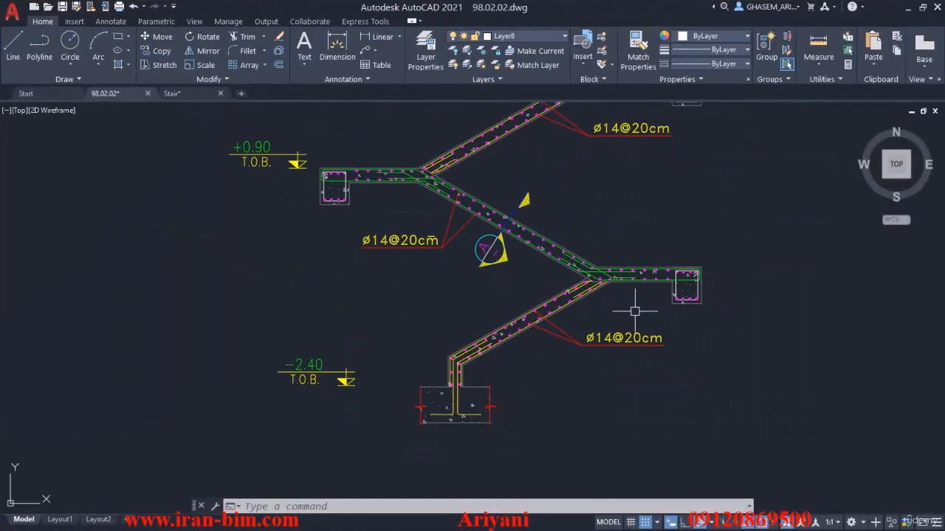
scroll(635, 312, up, 4)
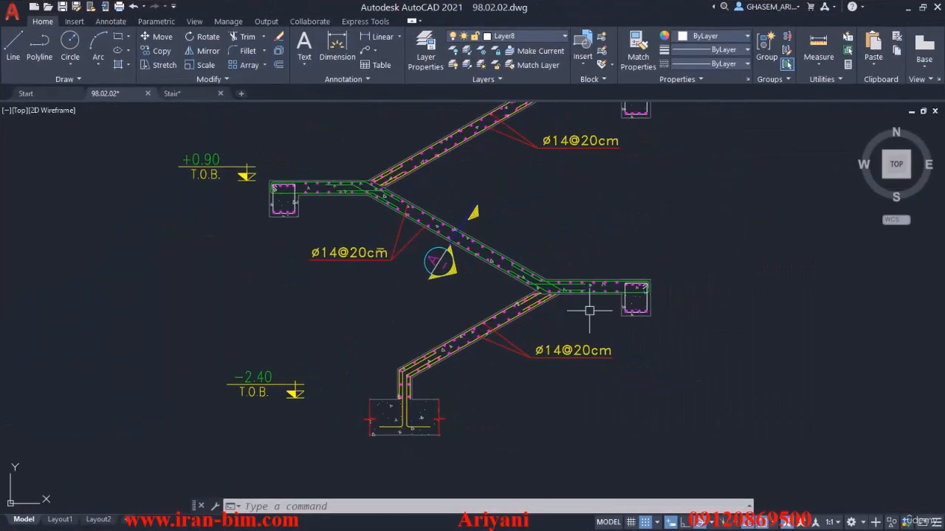
click(832, 65)
click(812, 94)
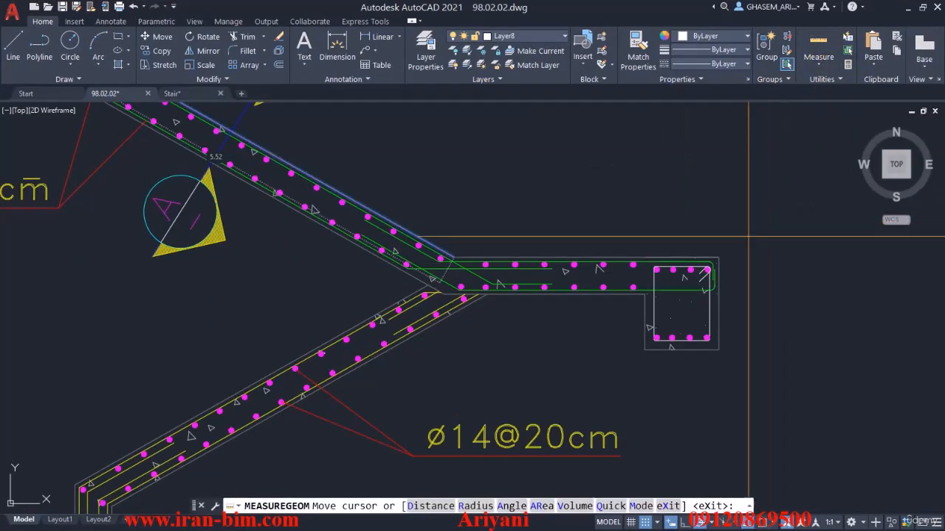
click(816, 66)
click(821, 118)
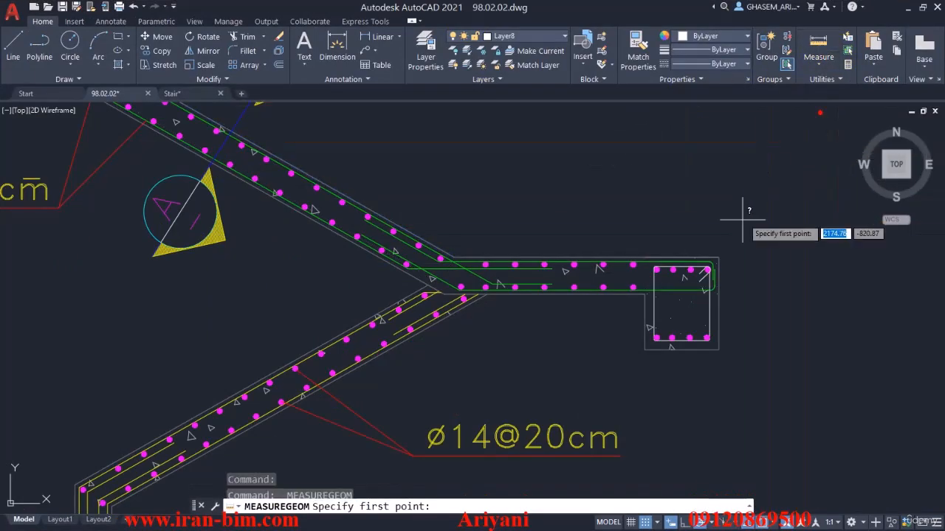
click(714, 259)
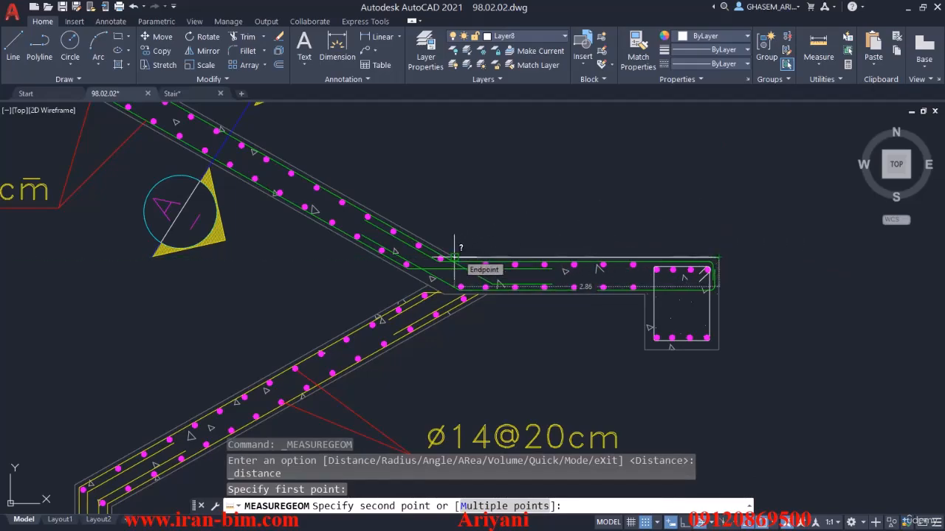
click(455, 256)
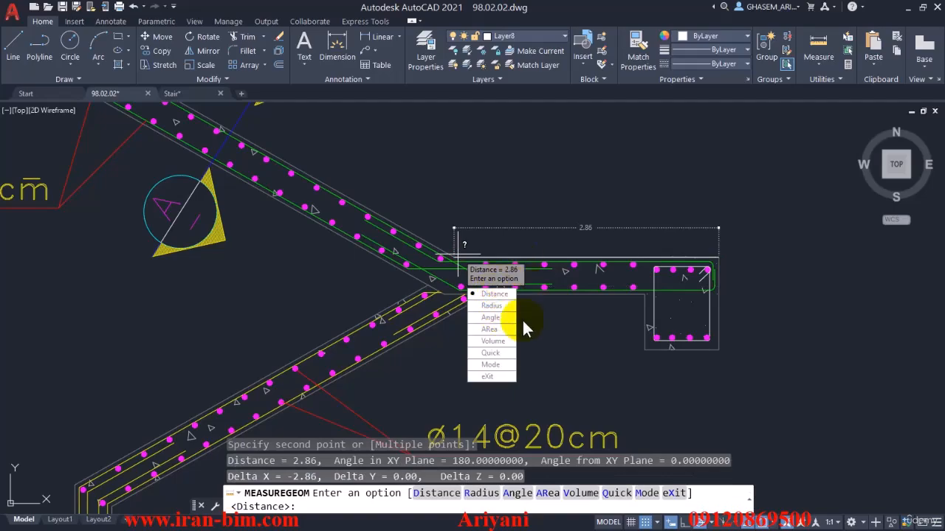
click(487, 376)
Switch back to the Revit STR 900 plan and bring the stair opening into view.
double_click(415, 7)
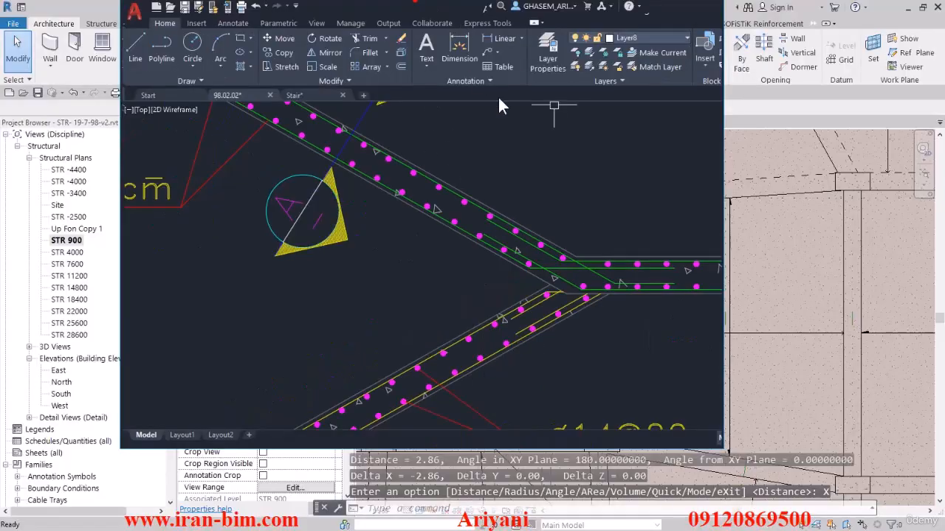
drag(499, 99, 944, 244)
scroll(469, 303, down, 1)
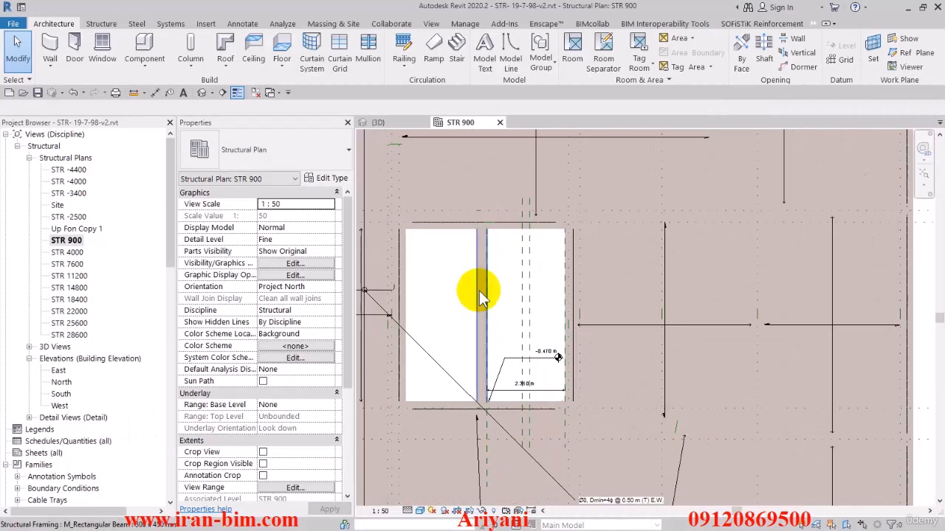
scroll(453, 302, down, 1)
middle_drag(460, 309, 504, 333)
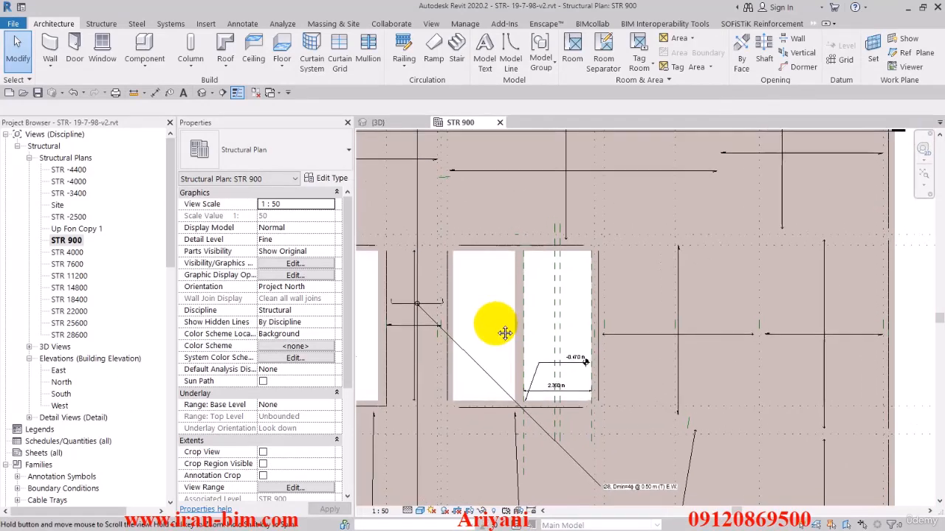
Cut a detail section along the reference plane beside the stair opening's middle beam, reducing its view depth to about 1.21 m.
click(222, 94)
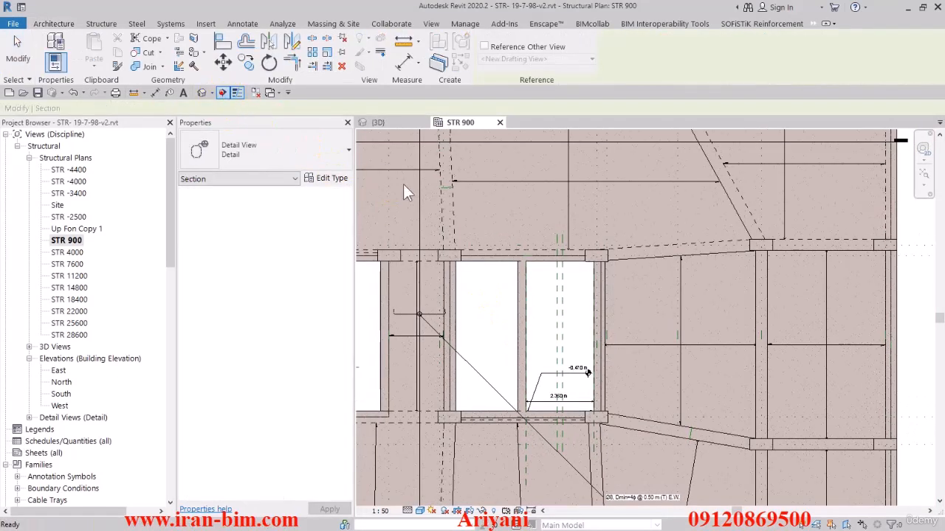
click(526, 245)
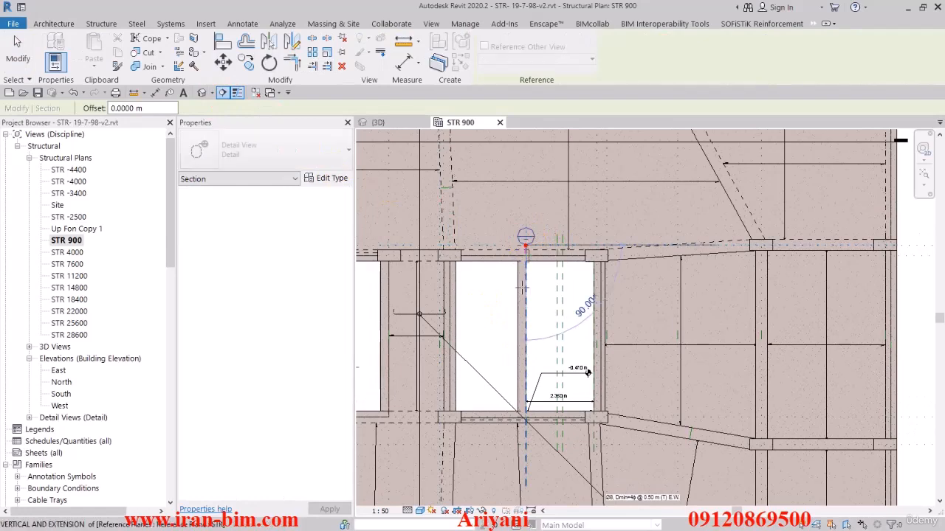
click(526, 435)
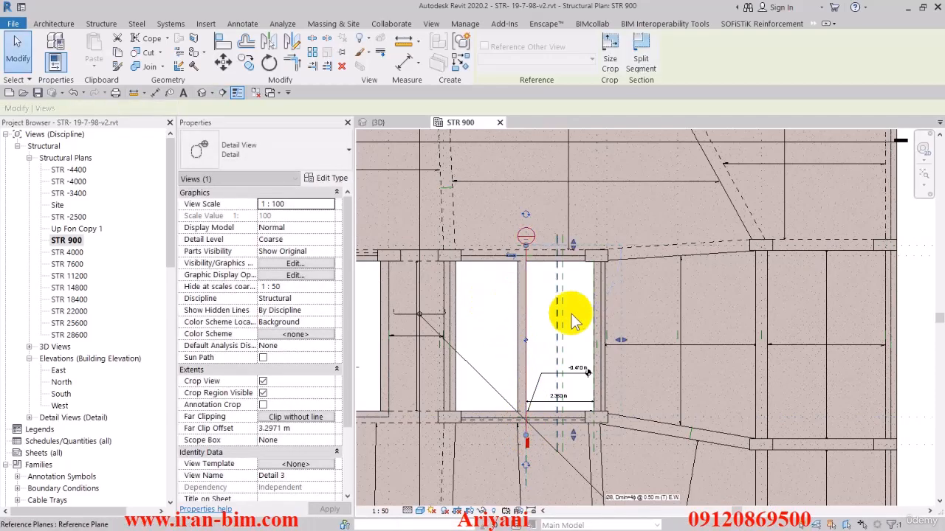
drag(621, 338, 561, 337)
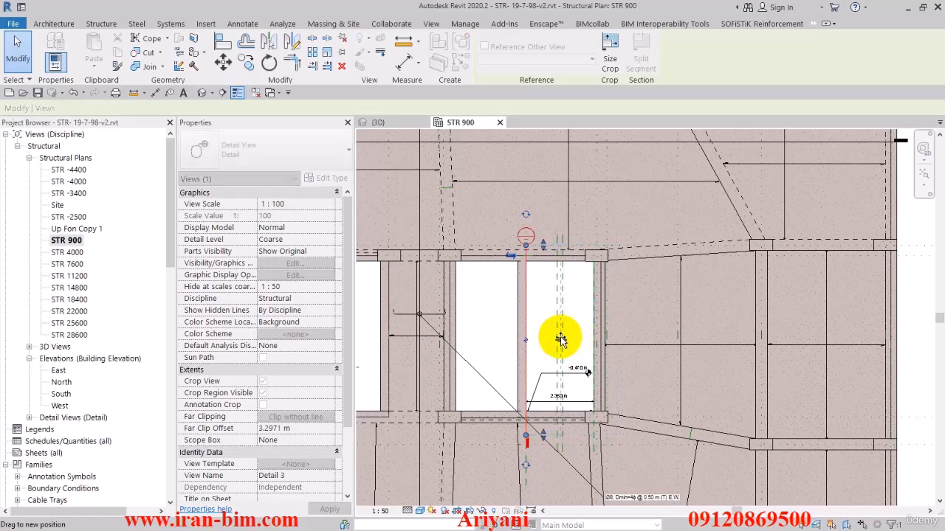
click(464, 293)
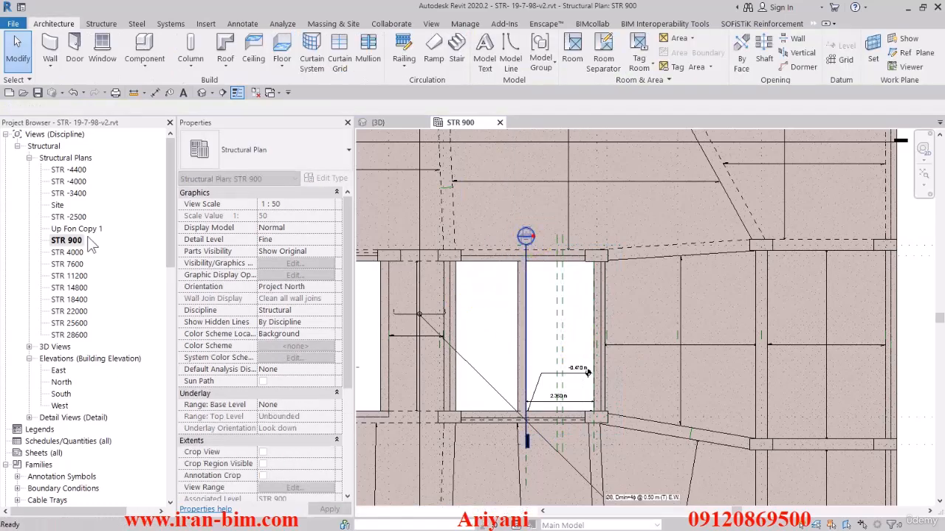
Open the new section's view and extend its crop region upward to include level STR 4000.
double_click(526, 236)
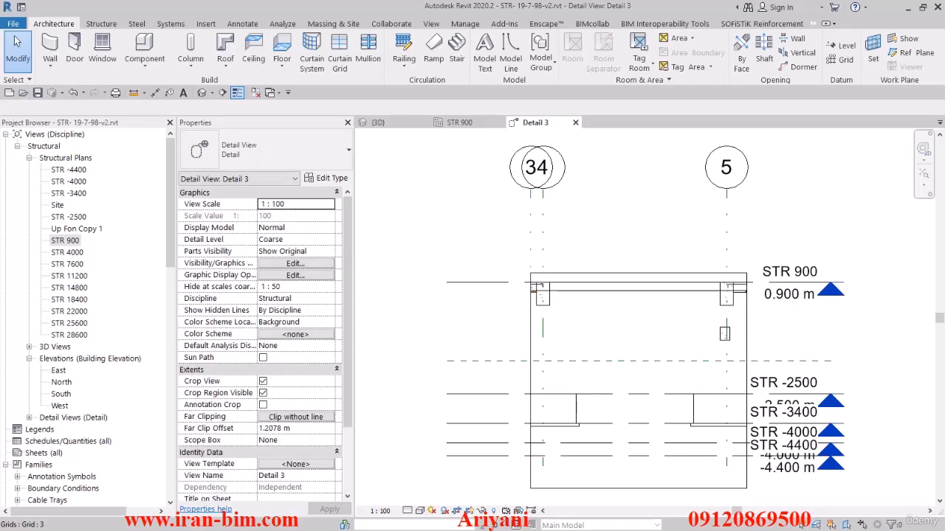
click(530, 338)
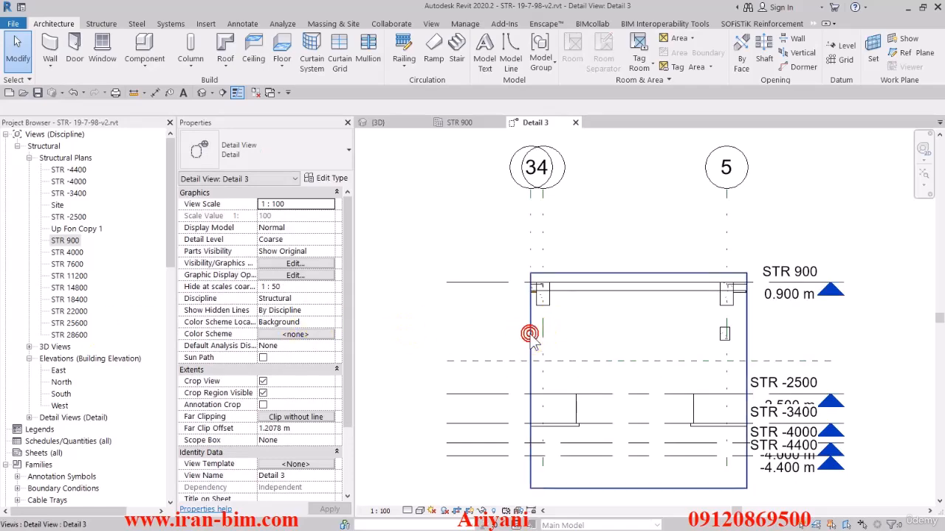
scroll(626, 298, down, 1)
drag(635, 278, 635, 176)
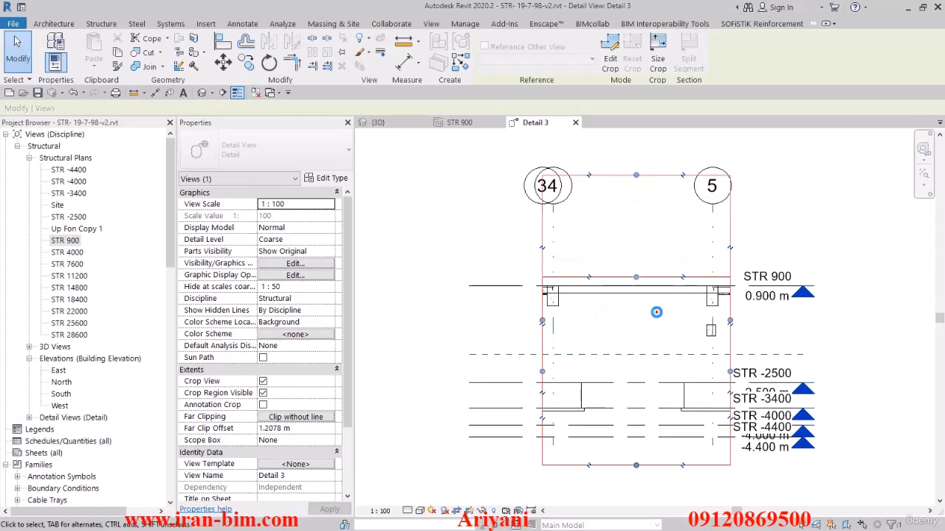
middle_drag(700, 347, 701, 349)
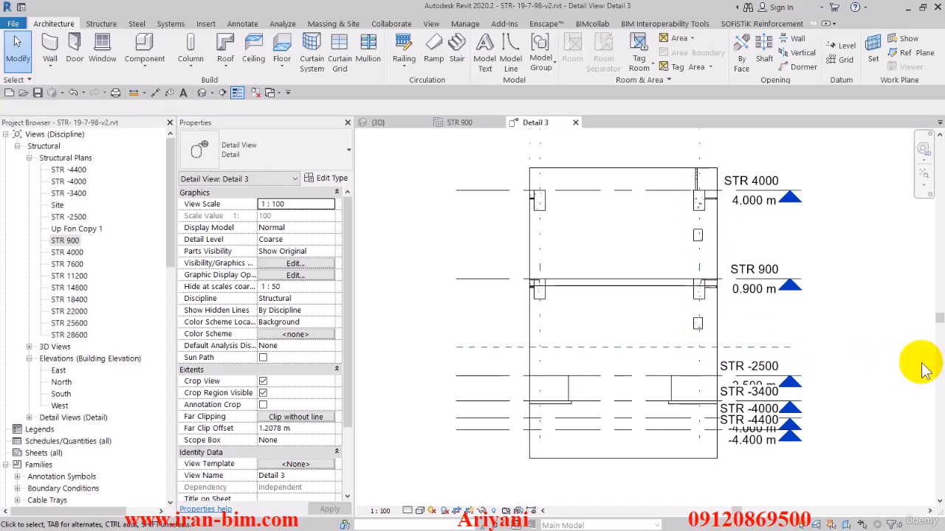
Create an in-place model in the Stairs category with the name Stairs 1.
click(145, 50)
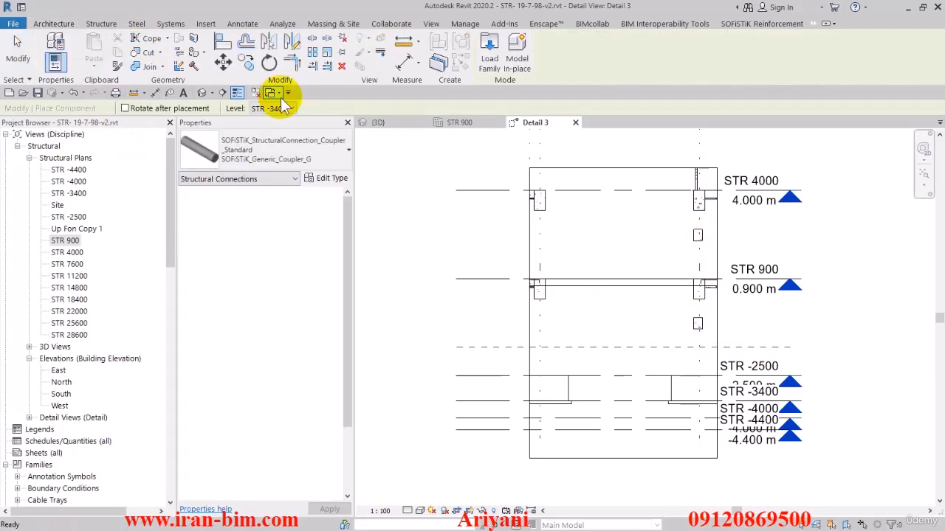
click(18, 50)
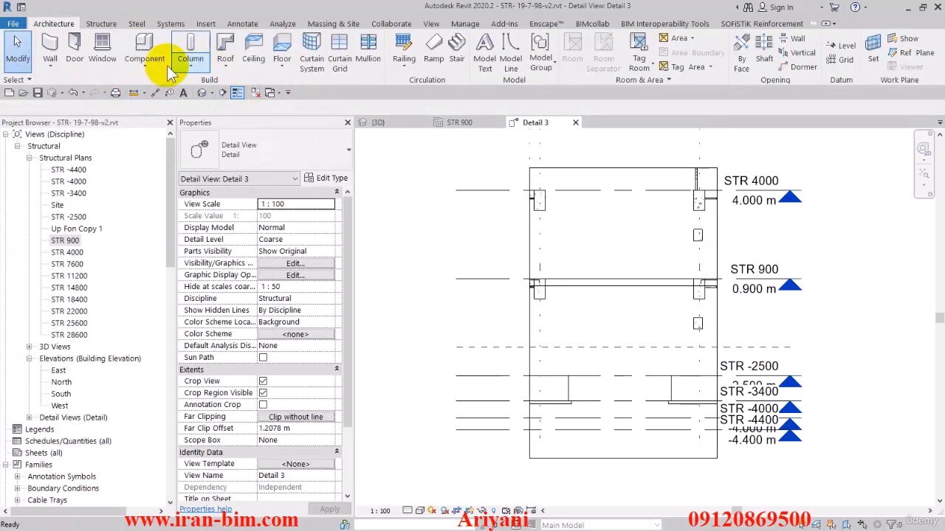
click(145, 65)
click(159, 112)
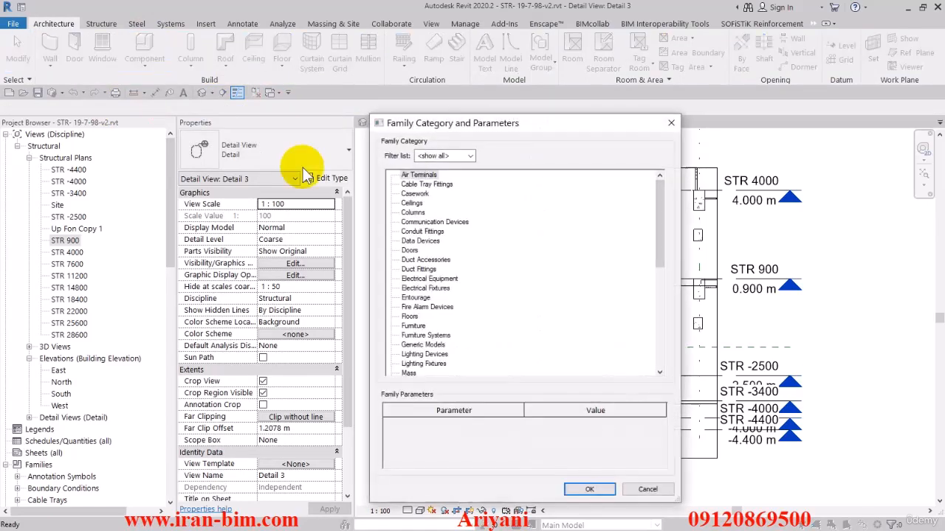
click(424, 221)
scroll(425, 243, down, 7)
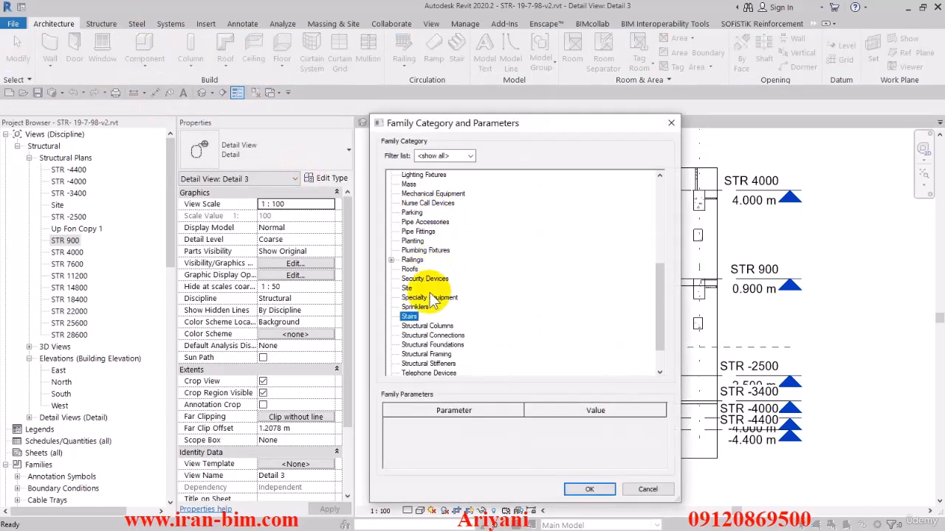
click(408, 316)
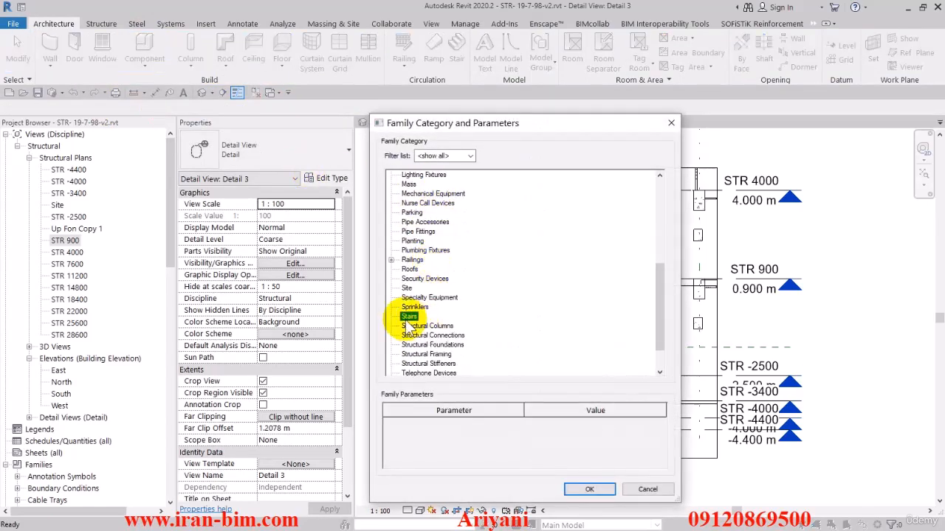
click(583, 491)
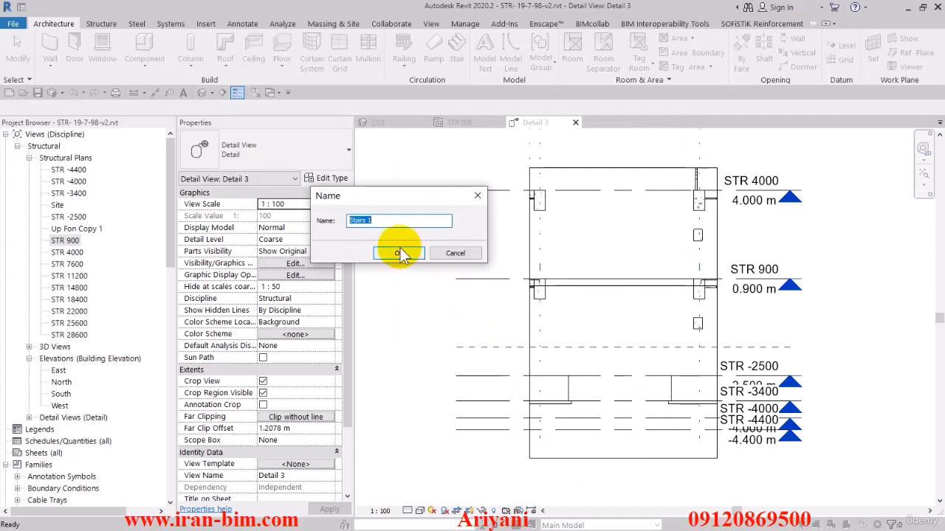
click(399, 254)
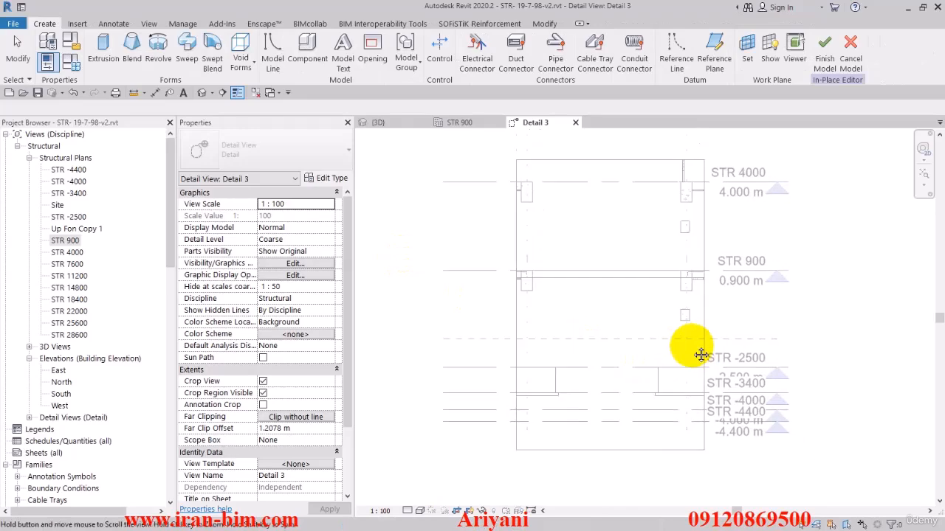
Set the work plane by name to Reference Plane : STR.
click(751, 40)
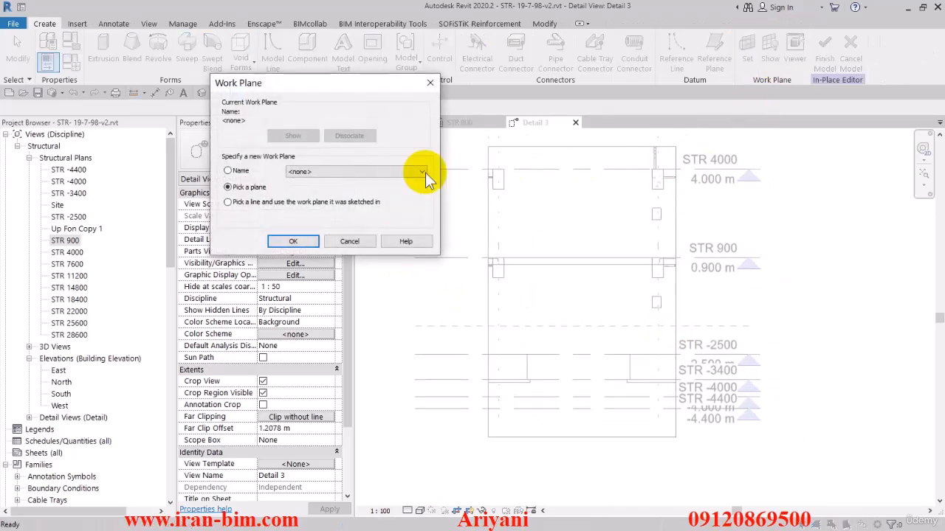
click(422, 172)
scroll(362, 273, down, 1)
scroll(362, 237, down, 5)
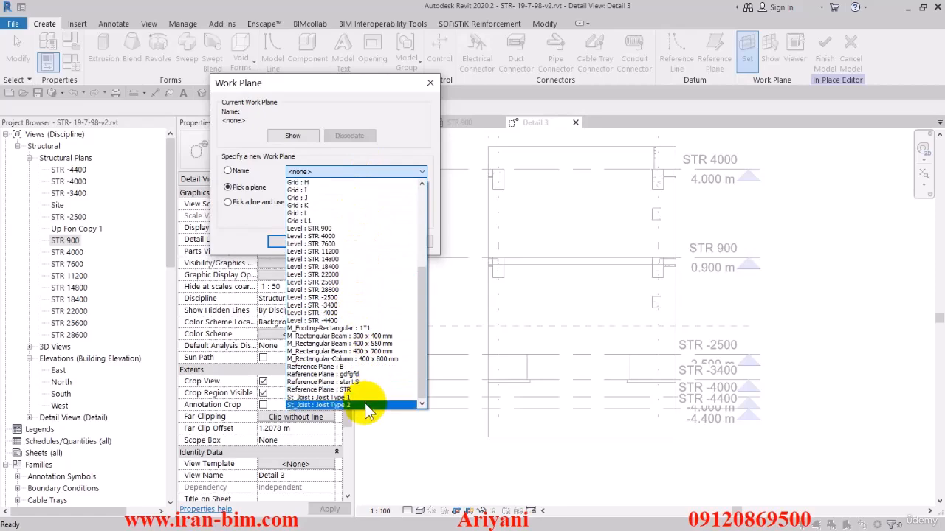
click(367, 390)
click(301, 246)
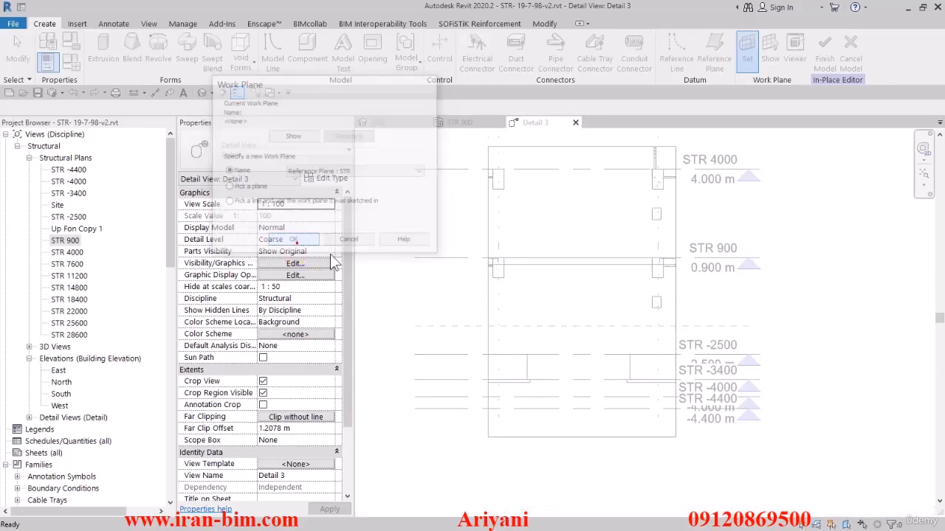
Begin an extrusion sketch with a 0.985 m horizontal line running inward from the top inner corner of the landing beam below STR 900.
scroll(629, 360, up, 3)
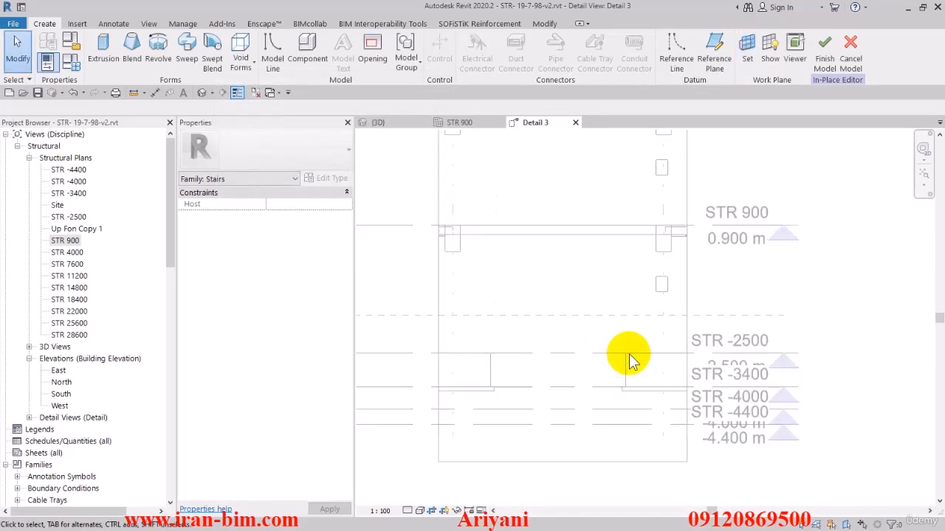
scroll(665, 322, up, 1)
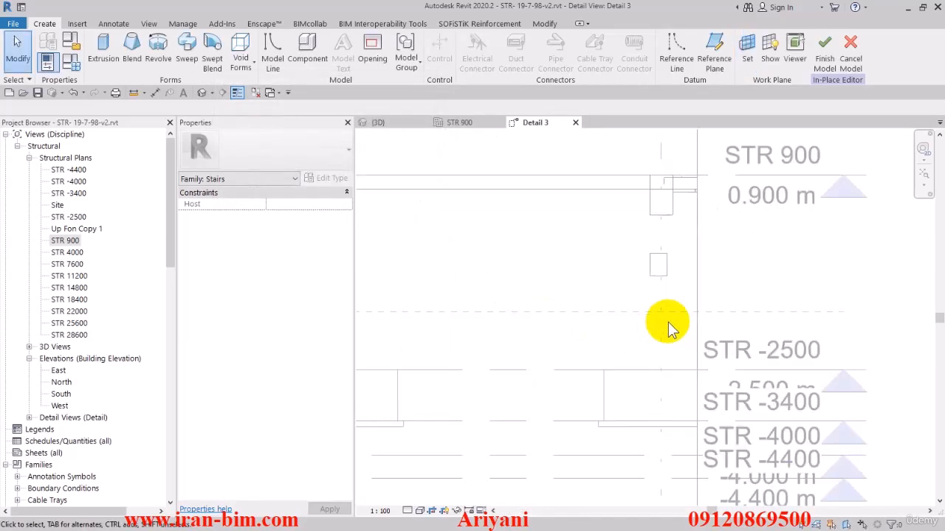
click(103, 48)
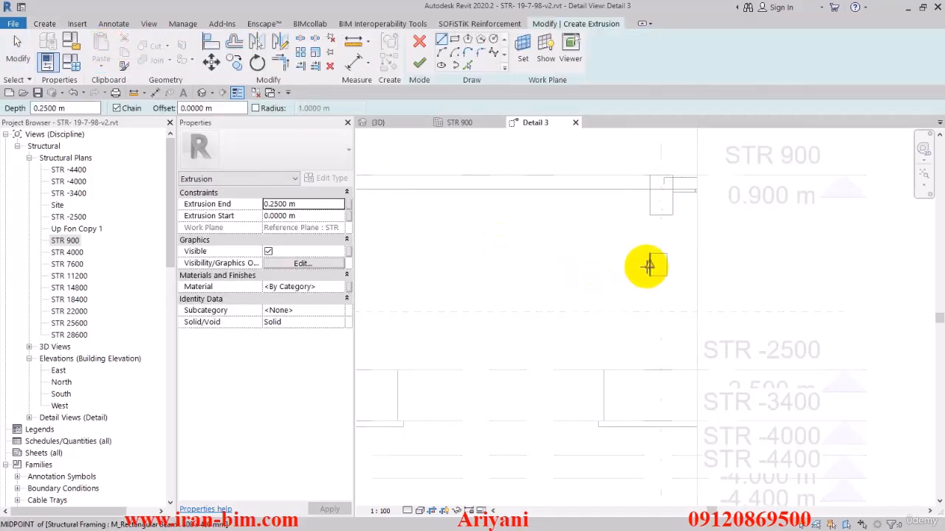
scroll(648, 258, up, 2)
scroll(646, 260, down, 1)
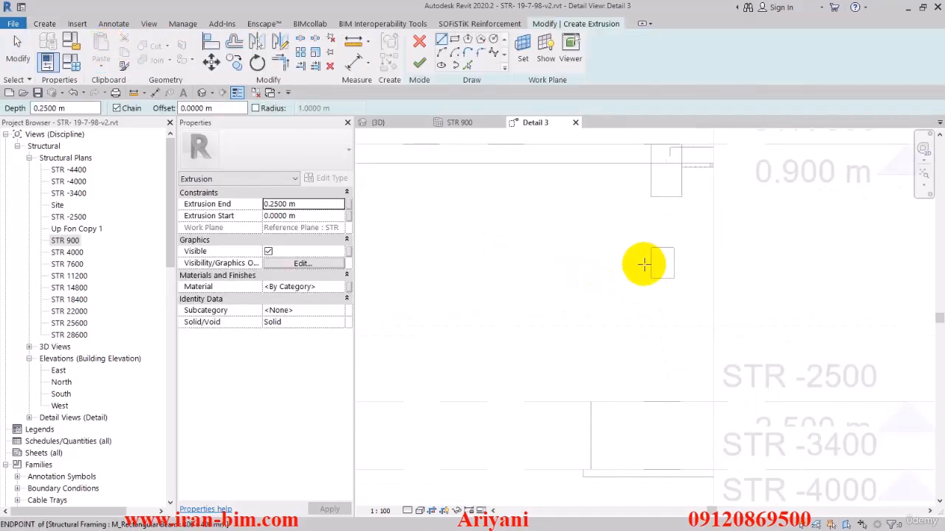
click(652, 248)
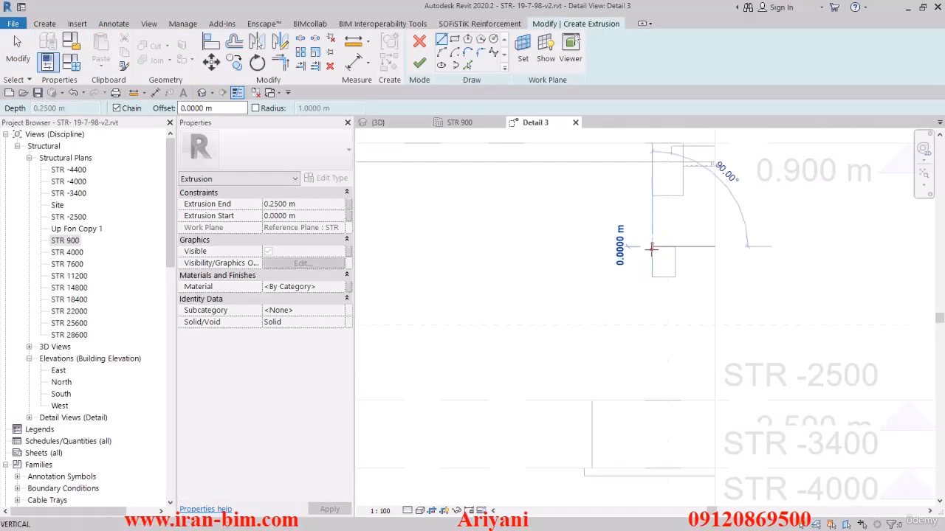
text(0.985)
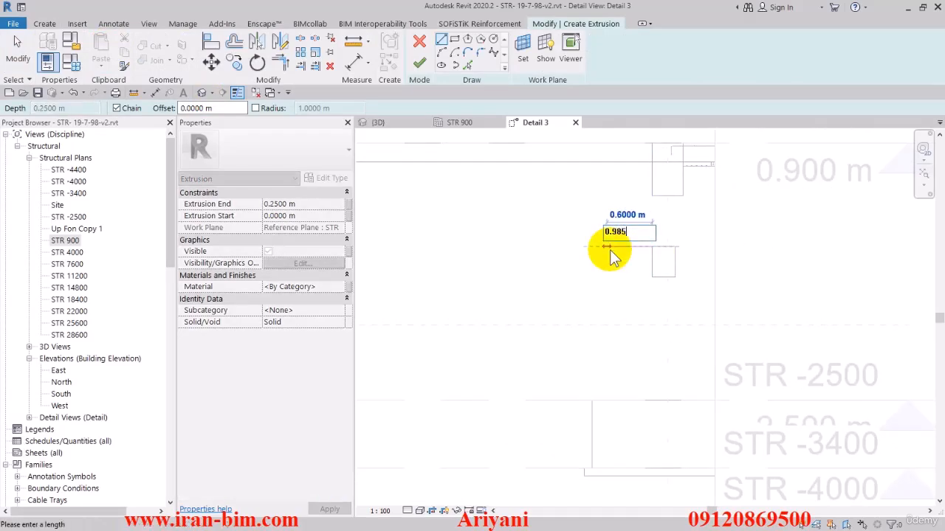
key(Return)
right_click(535, 238)
click(613, 252)
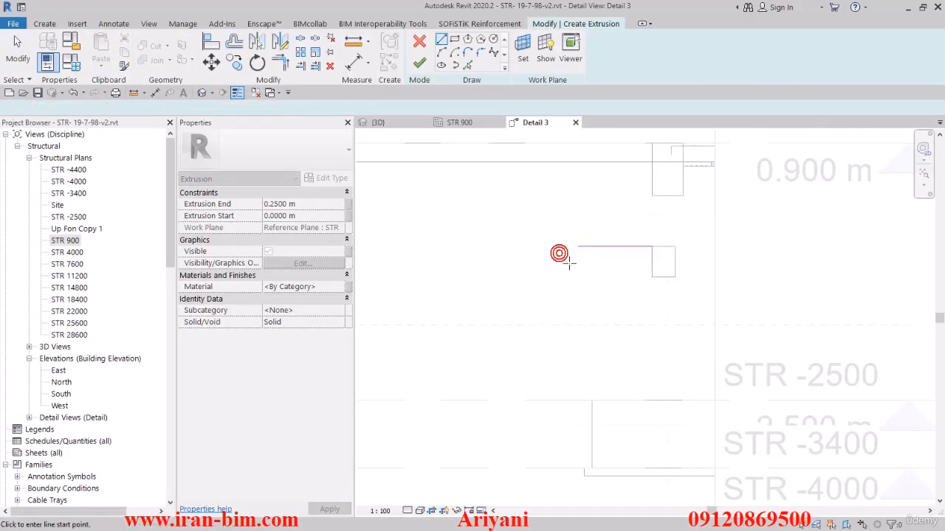
Sketch a vertical line about 3.53 m long from the landing line's height down to level STR -4000, clear of the landing line's inner end.
scroll(596, 281, down, 2)
middle_drag(596, 282, 604, 282)
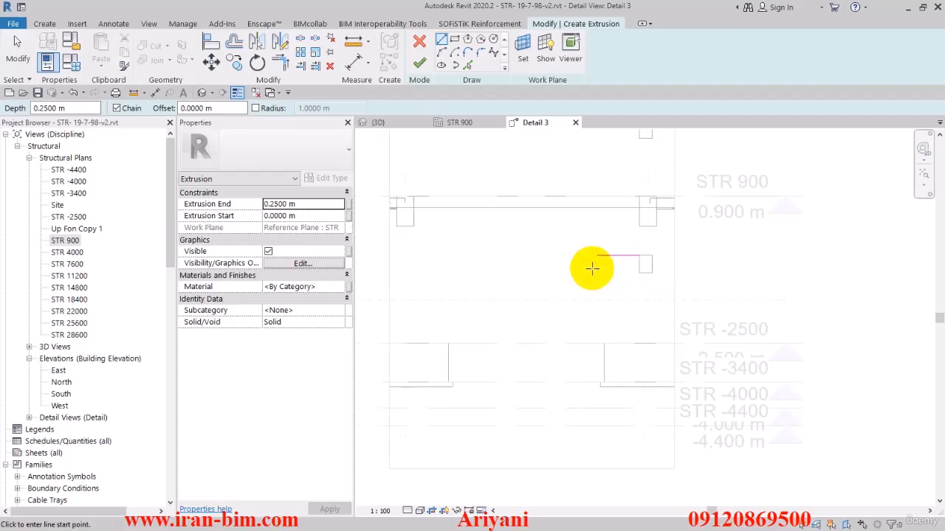
middle_drag(596, 302, 591, 281)
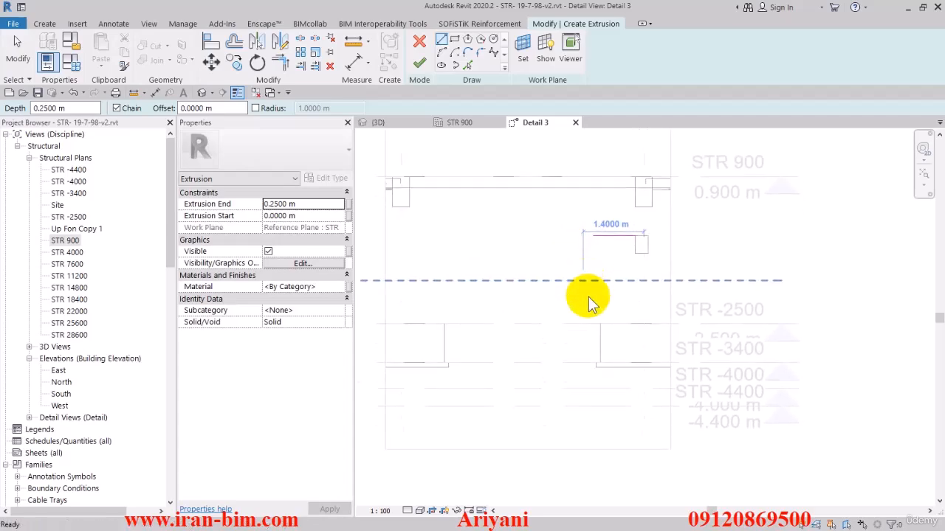
click(519, 237)
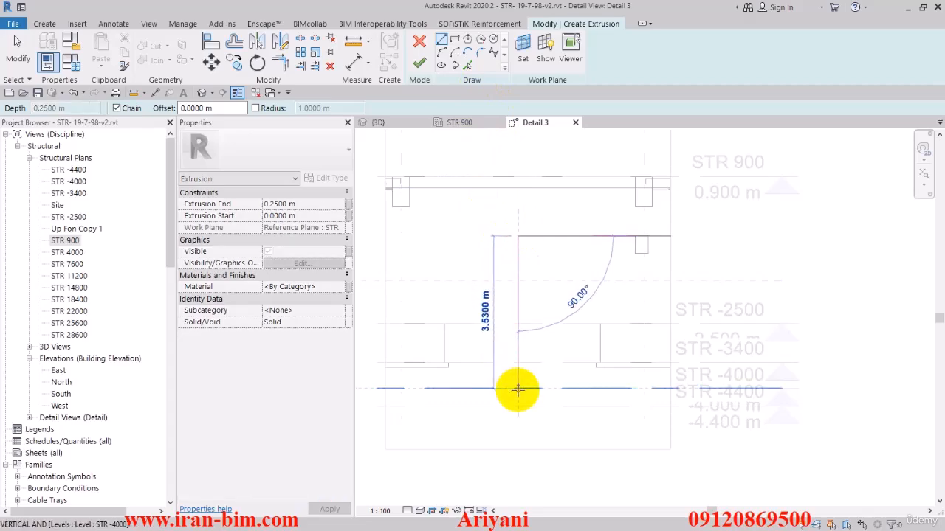
click(518, 389)
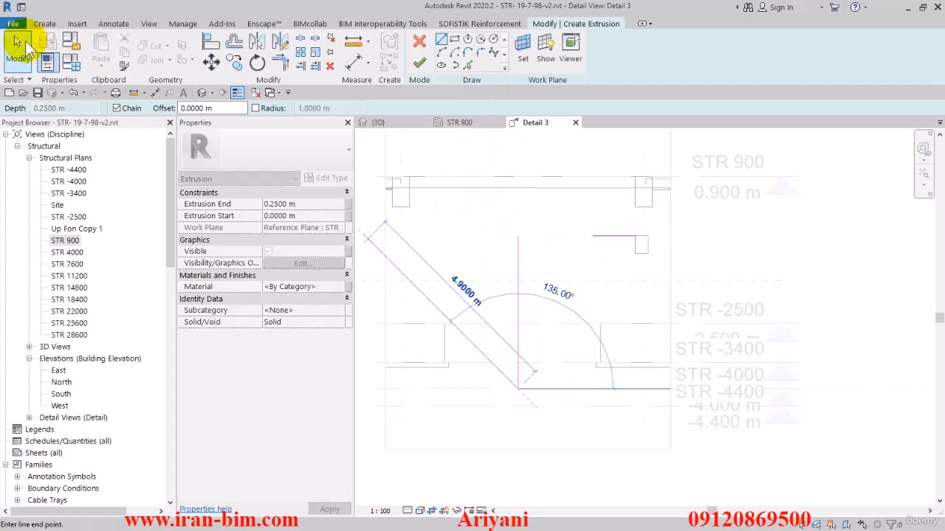
click(18, 52)
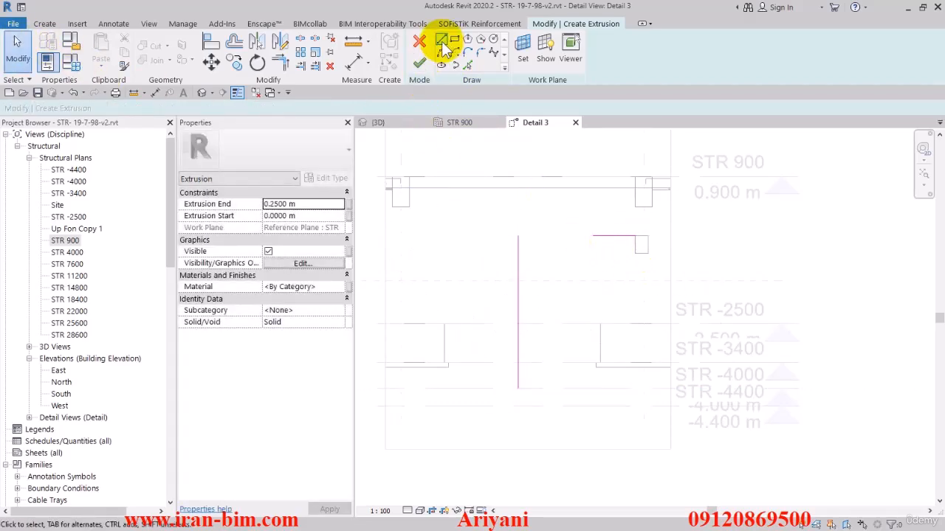
Add an aligned dimension between the landing beam's inner face and the vertical sketch line, placed below the line.
click(357, 59)
click(636, 245)
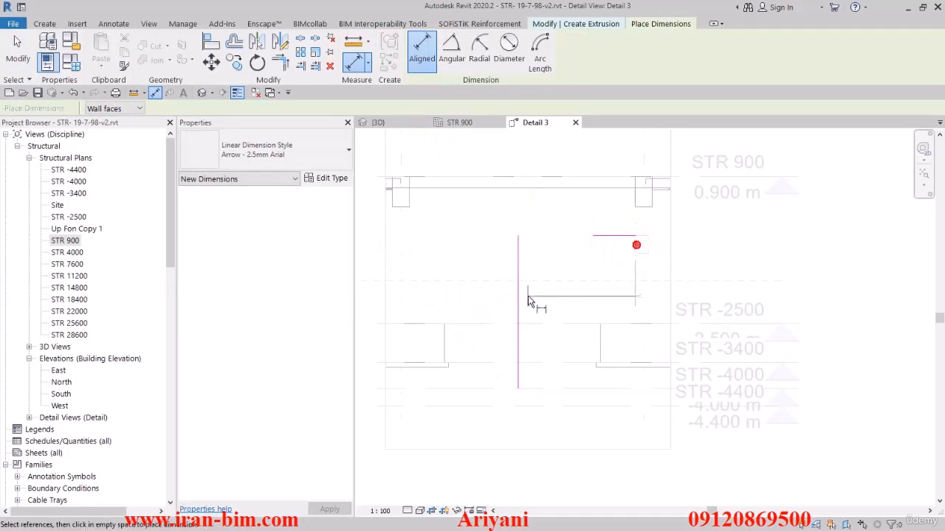
click(518, 305)
click(476, 433)
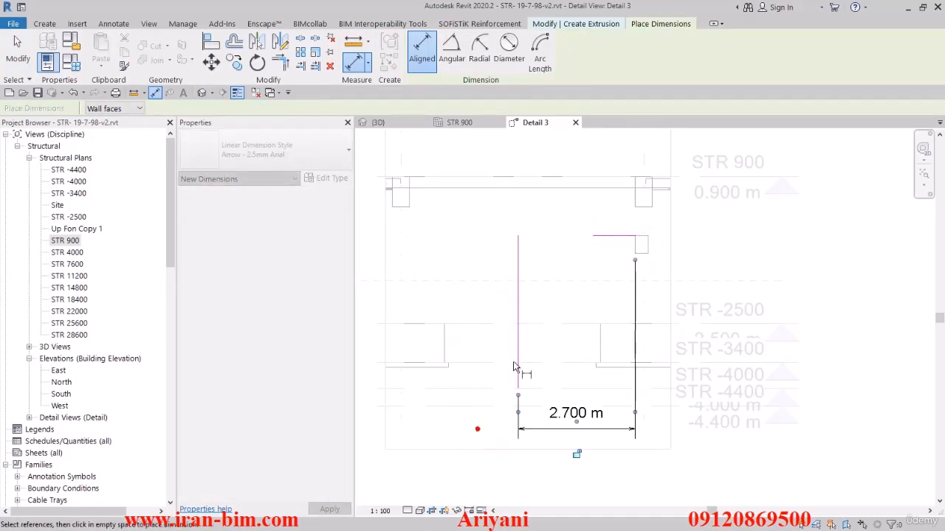
key(Escape)
Set the dimension between the landing beam's inner face and the vertical sketch line to 3.68 m.
click(518, 303)
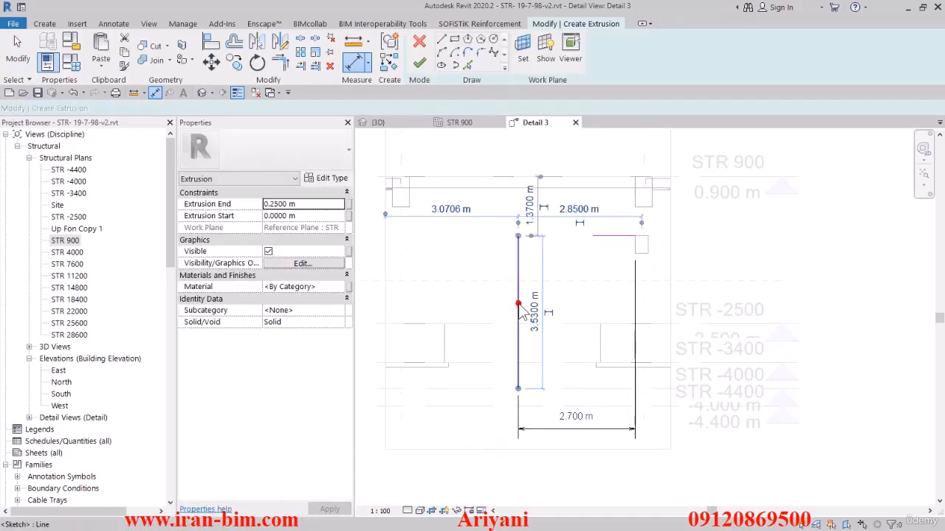
click(579, 416)
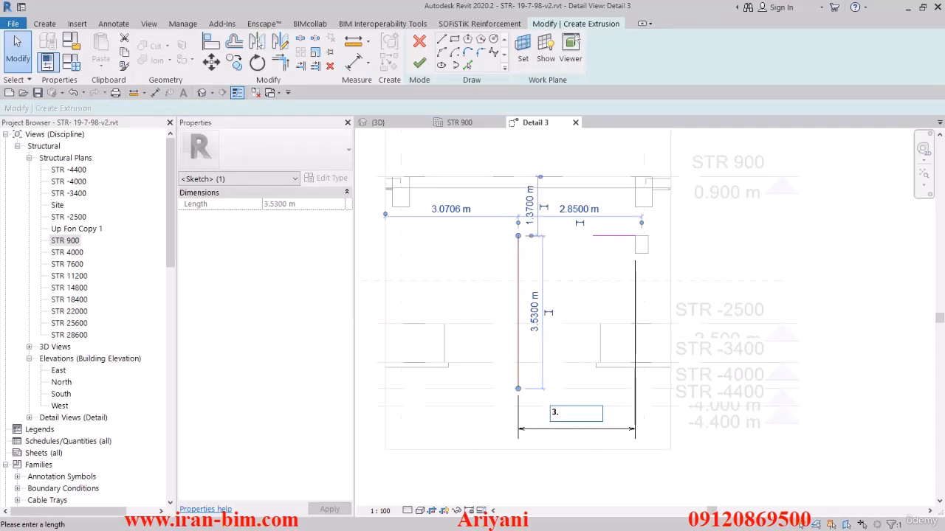
key(Return)
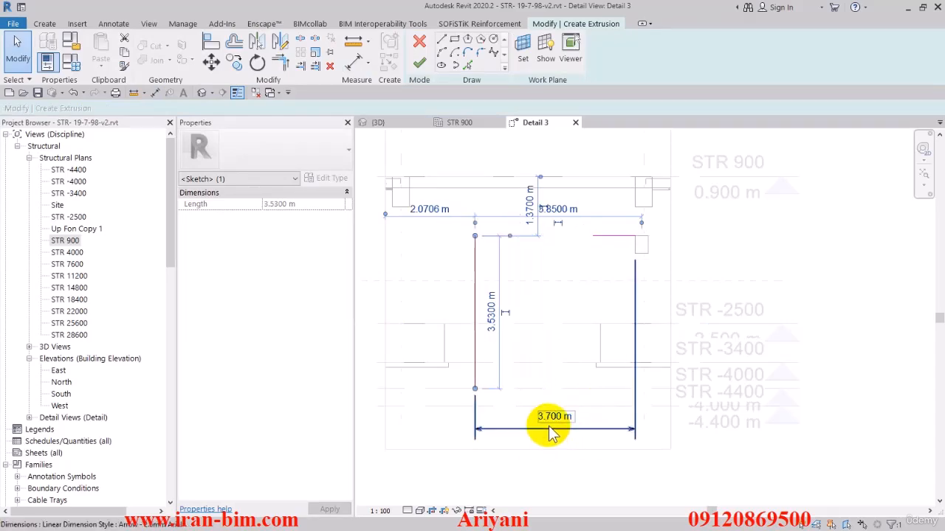
click(554, 417)
text(3.60)
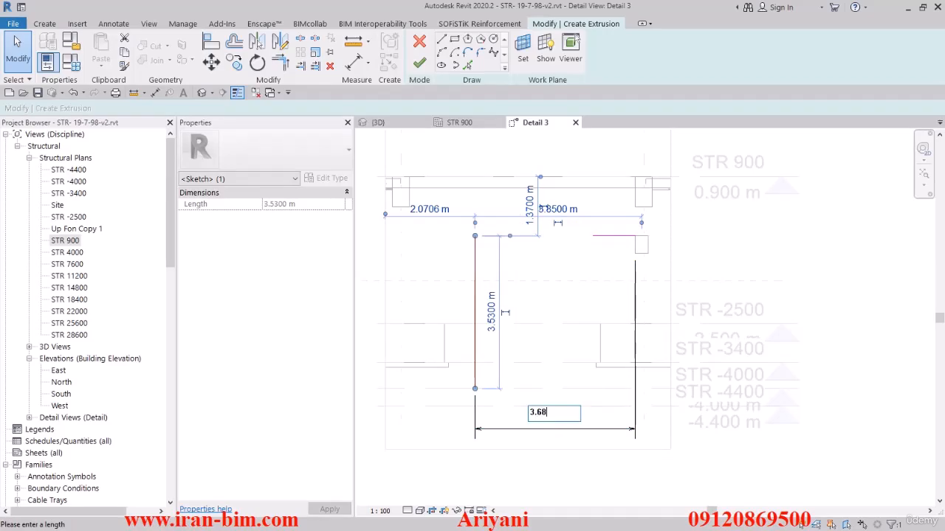
text(.68)
key(Return)
click(423, 381)
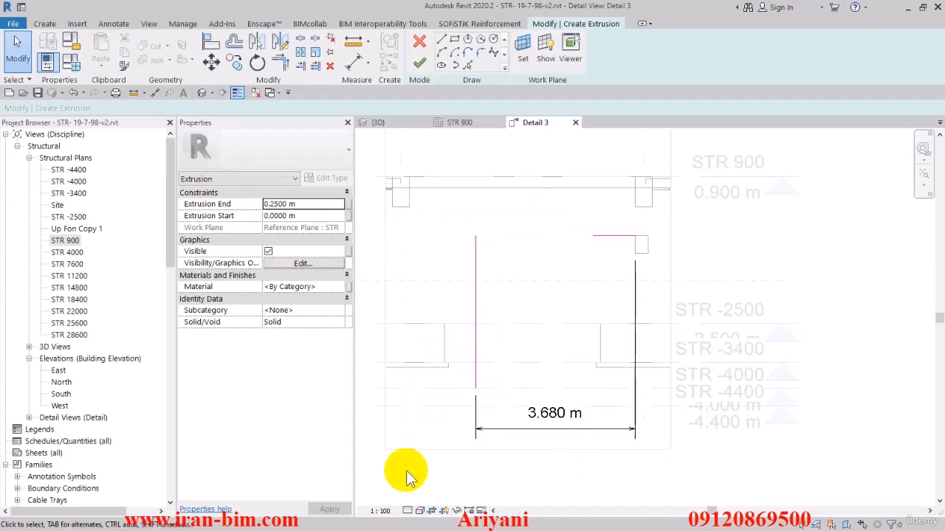
Set the section view's scale to 1:10 to shrink the annotations around the stair sketch.
click(380, 511)
click(392, 382)
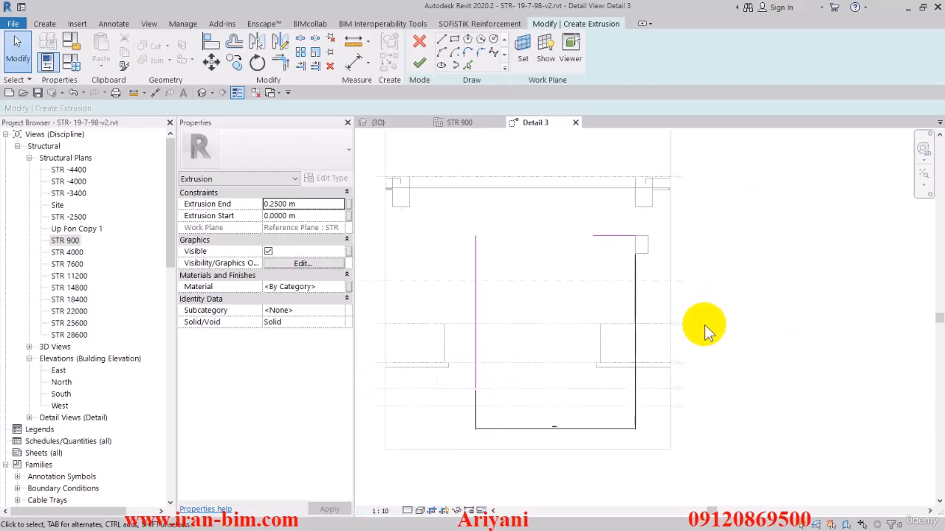
scroll(687, 338, up, 5)
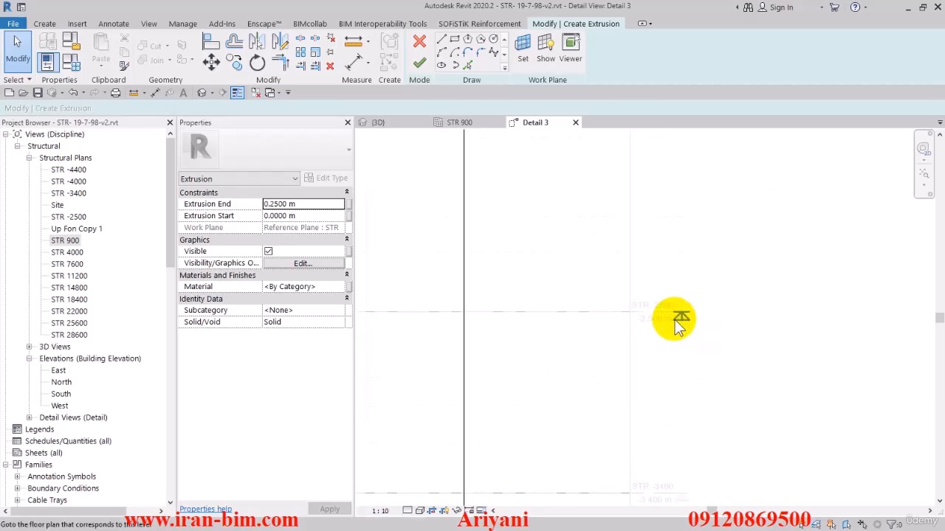
scroll(664, 319, up, 2)
scroll(664, 313, down, 4)
middle_drag(640, 325, 726, 329)
scroll(719, 329, down, 1)
scroll(554, 345, down, 2)
middle_drag(554, 344, 644, 351)
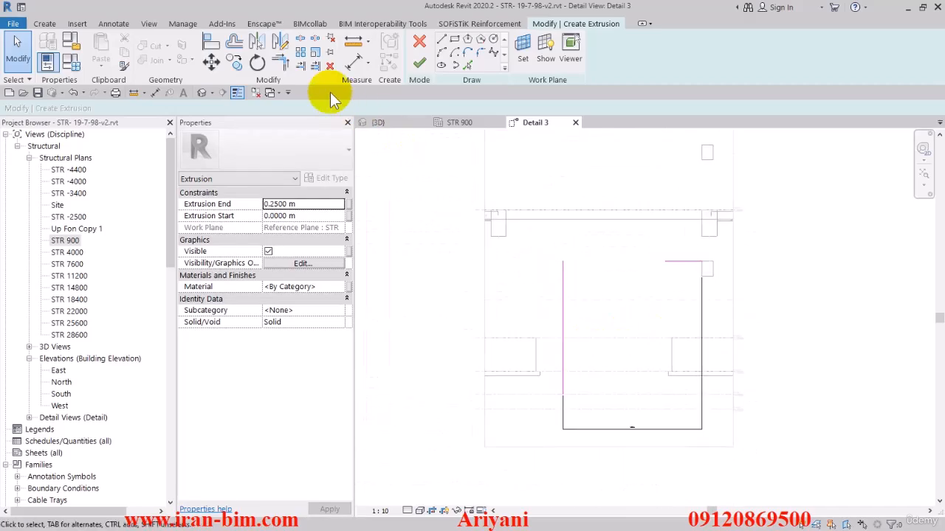
Trim the vertical sketch line to level STR -2500 and align its lower end with that level.
click(301, 67)
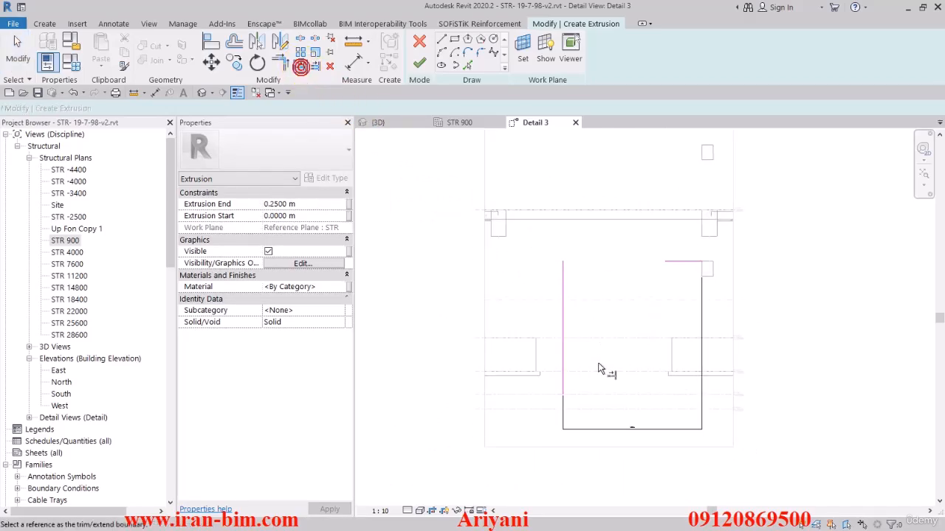
click(567, 326)
key(Escape)
key(Escape)
click(565, 293)
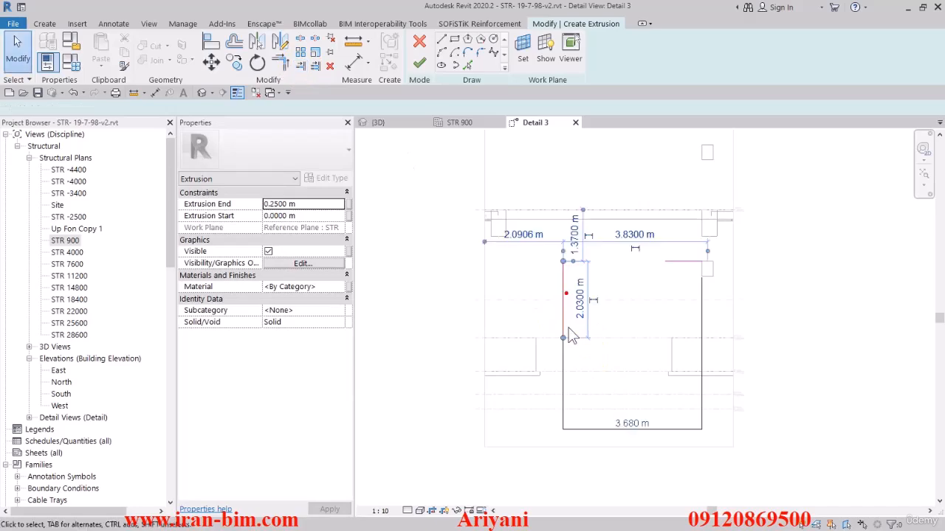
click(598, 340)
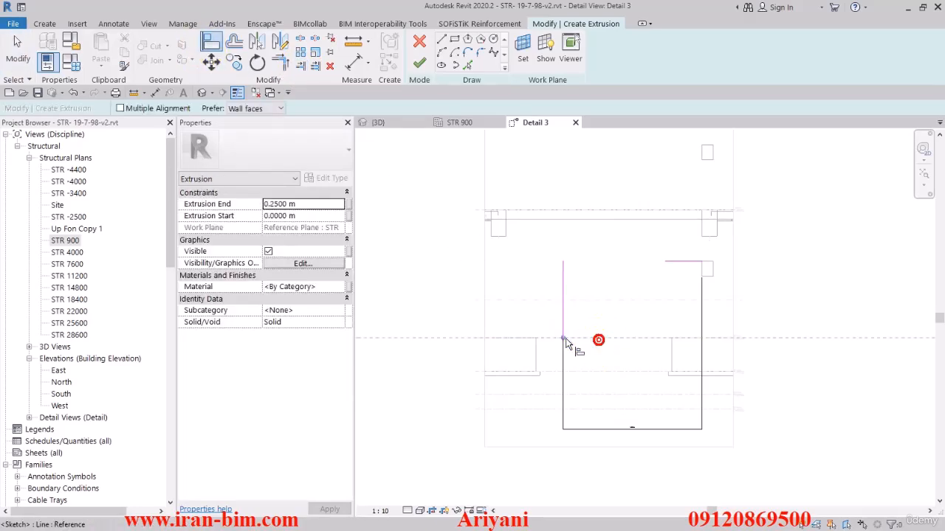
click(567, 343)
key(Escape)
Set the length of the vertical sketch line to 0.33 m.
click(561, 285)
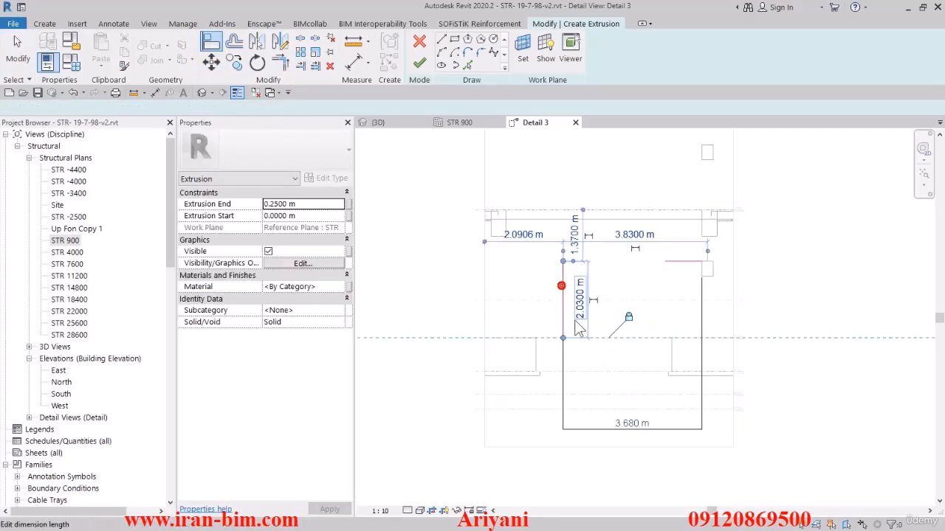
click(578, 324)
text(0)
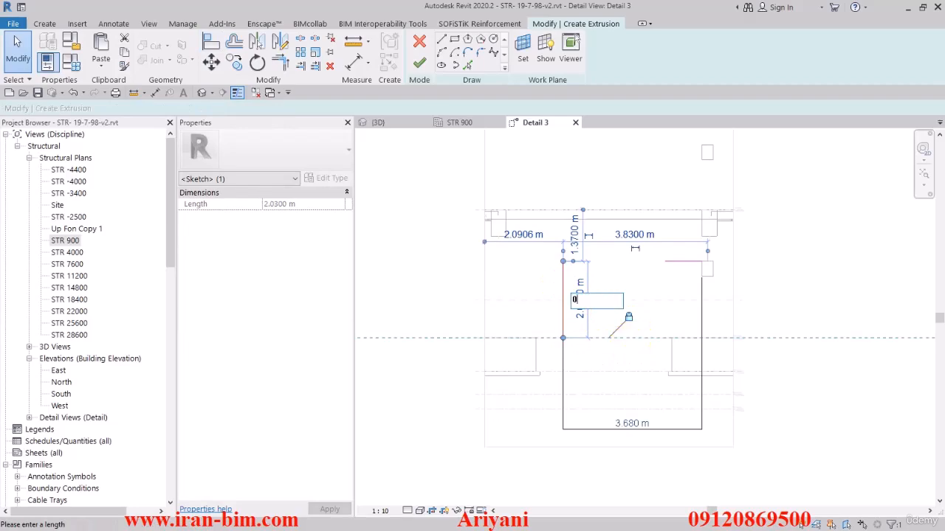
text(.33)
key(Return)
click(614, 420)
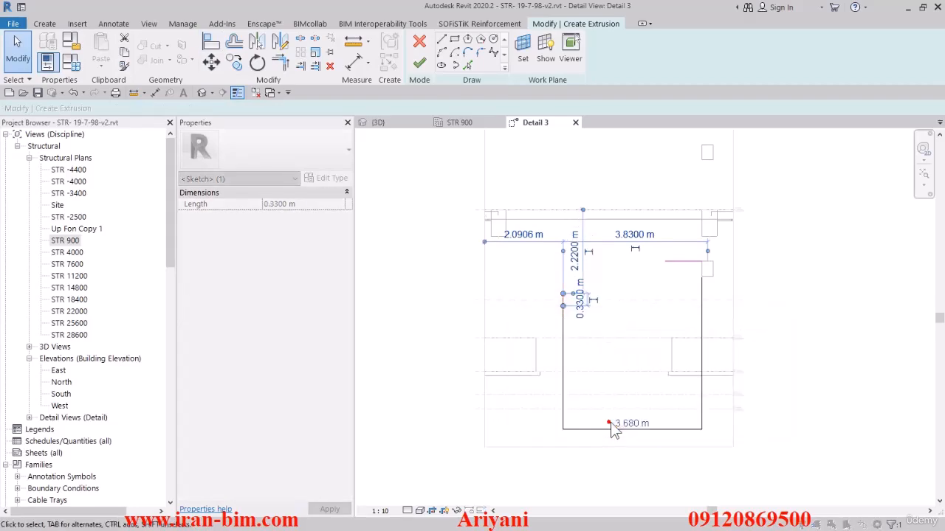
click(527, 293)
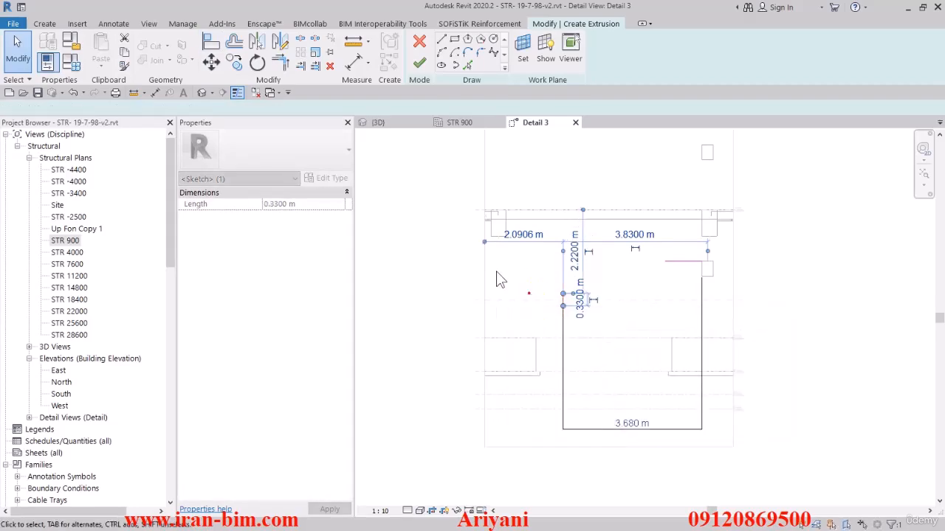
Move the short vertical sketch line straight down so its lower end sits on level STR -2500.
click(211, 59)
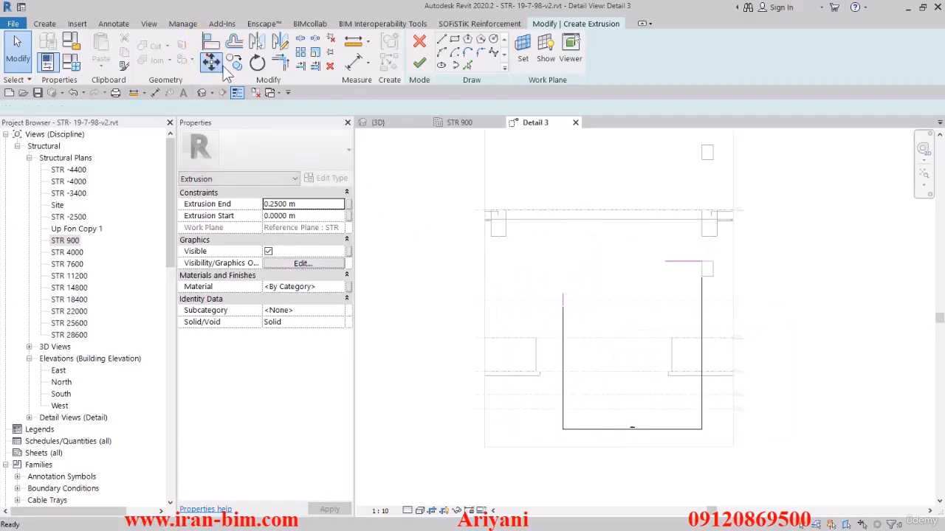
click(565, 312)
click(566, 336)
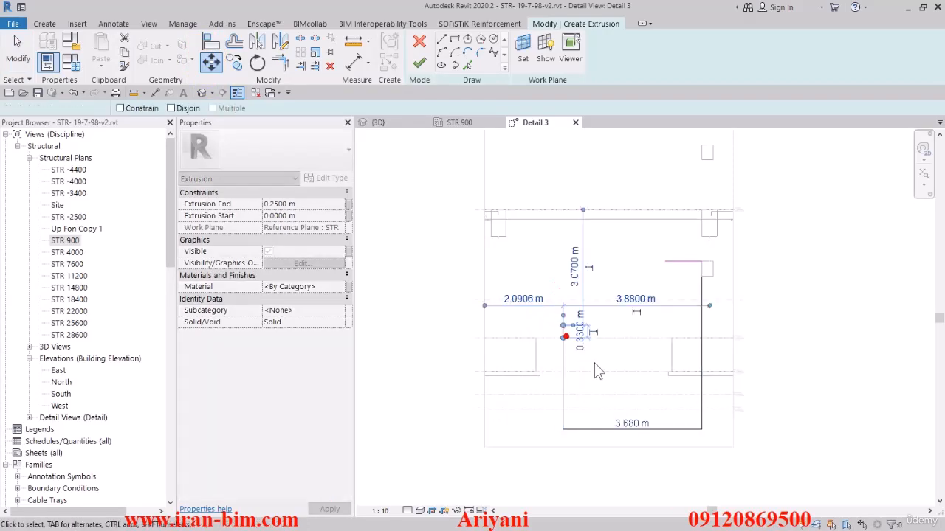
click(614, 278)
Sketch the sloped line from the upper end of the short vertical line to the landing line's inner end.
scroll(621, 276, up, 2)
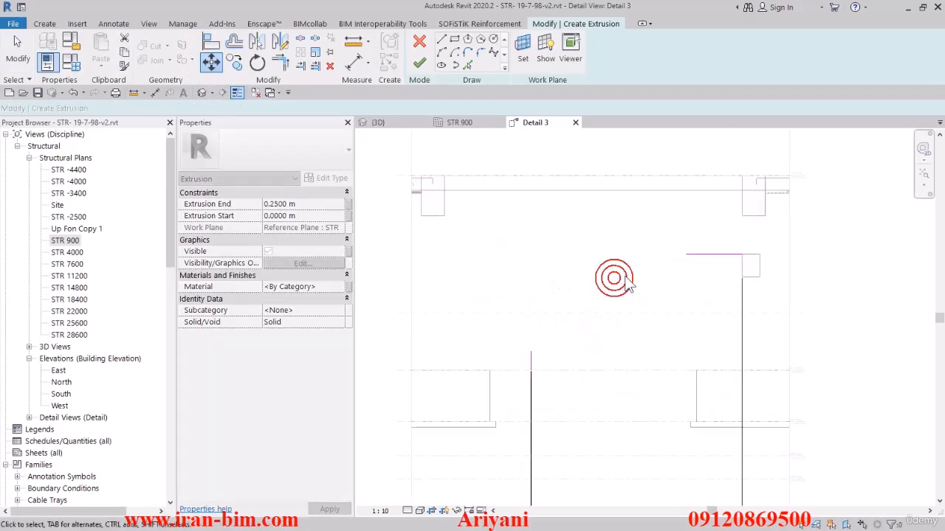
click(441, 39)
click(531, 352)
click(686, 254)
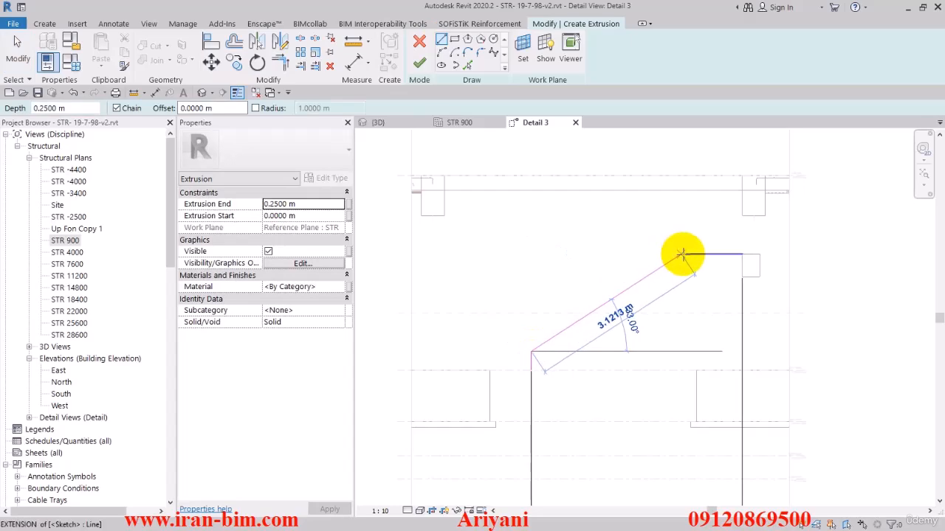
right_click(647, 240)
click(668, 246)
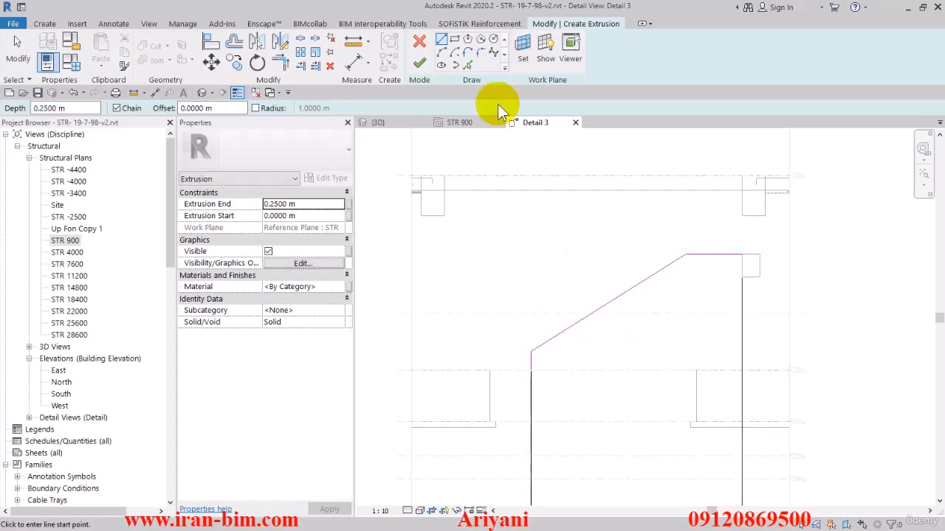
Offset the sloped line, the landing line and the short vertical line 0.25 m toward the stair's underside with Pick Lines.
click(468, 65)
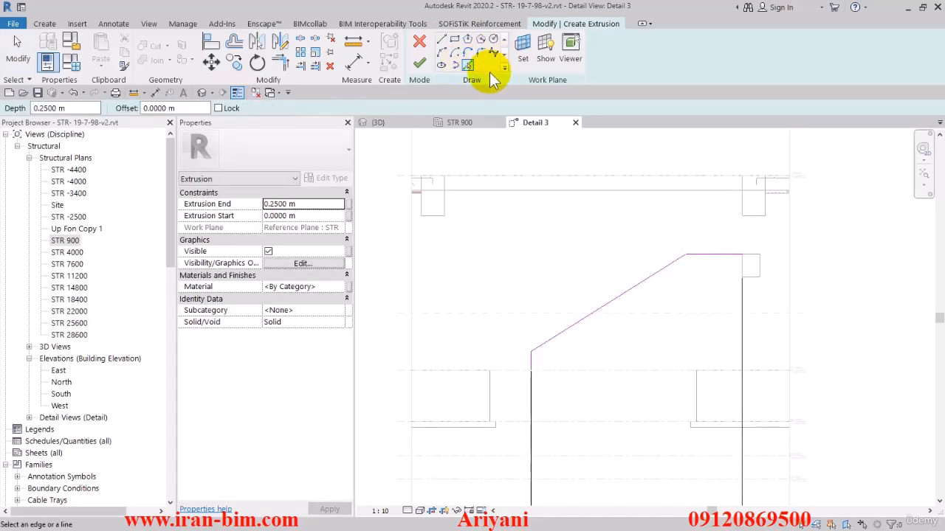
click(160, 108)
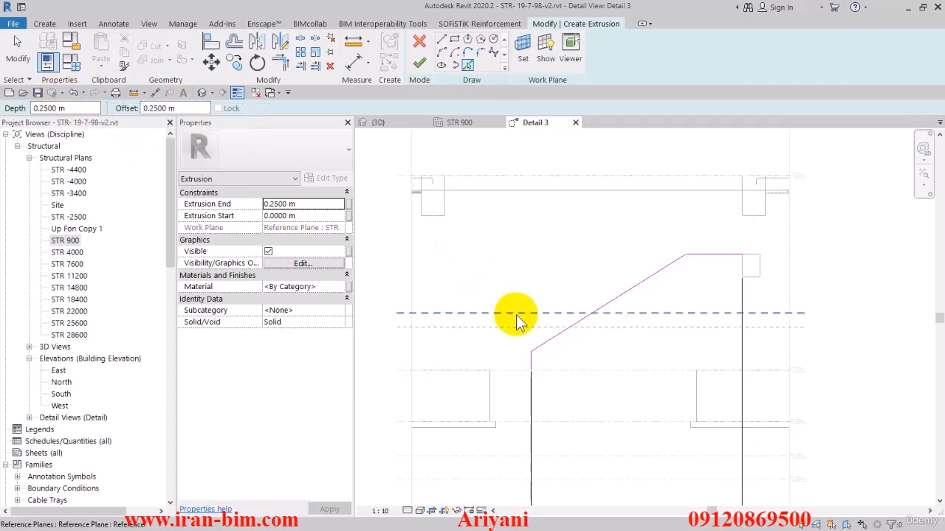
middle_drag(592, 344, 581, 323)
click(590, 284)
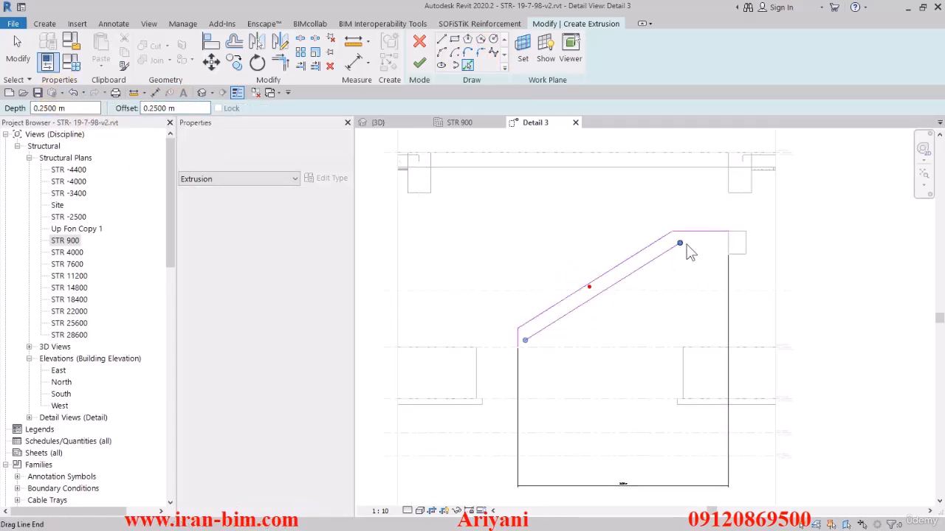
click(688, 231)
click(523, 343)
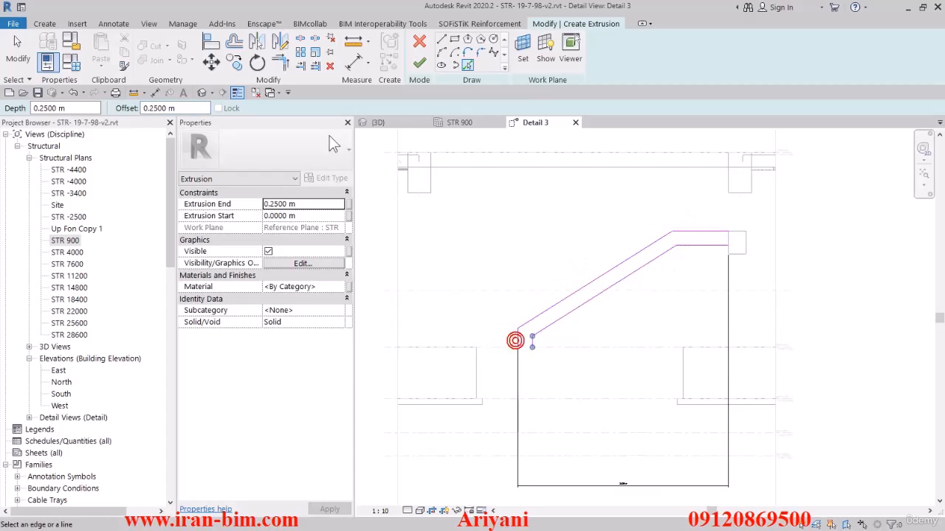
Reset the offset to 0 and pick level STR -2500 and the landing beam's inner face as sketch lines.
click(186, 107)
text(00)
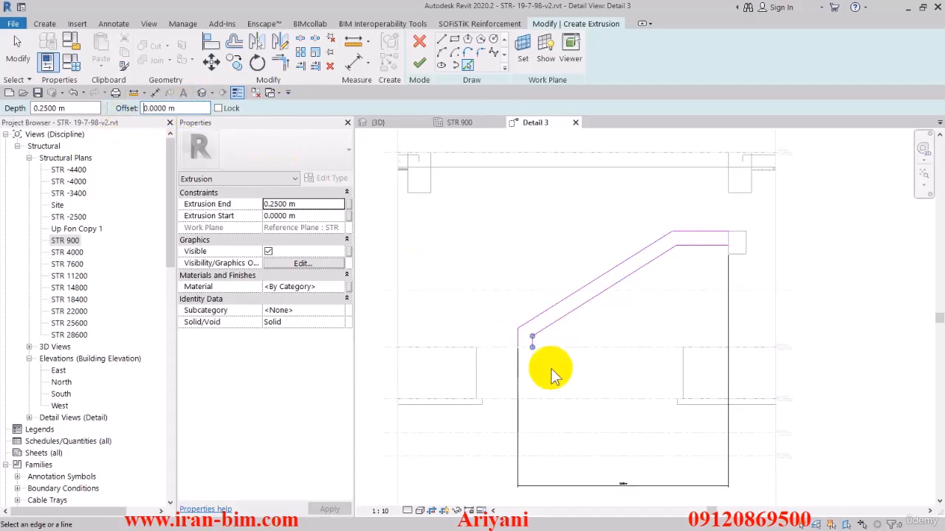
click(552, 346)
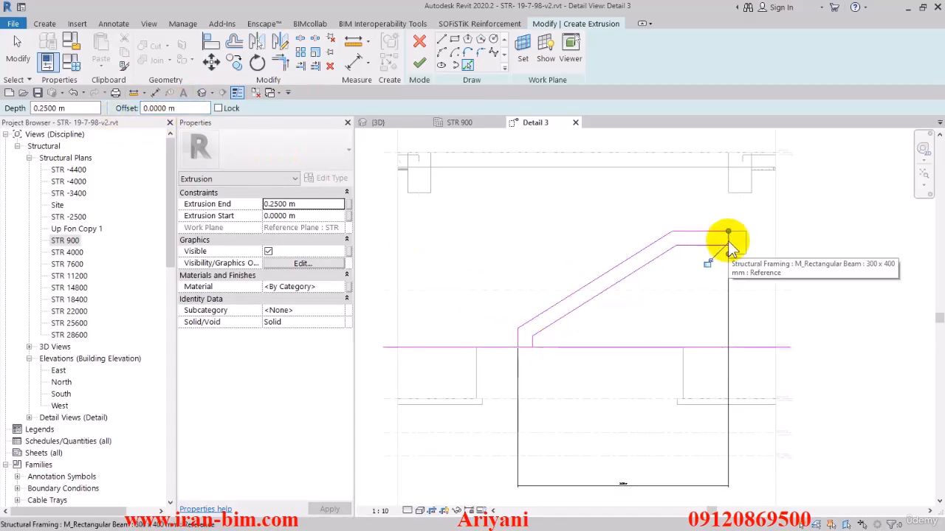
Trim the corners at the stair's foot and at the landing beam's face to form one closed profile.
key(t)
key(r)
scroll(531, 337, up, 2)
click(517, 351)
click(505, 341)
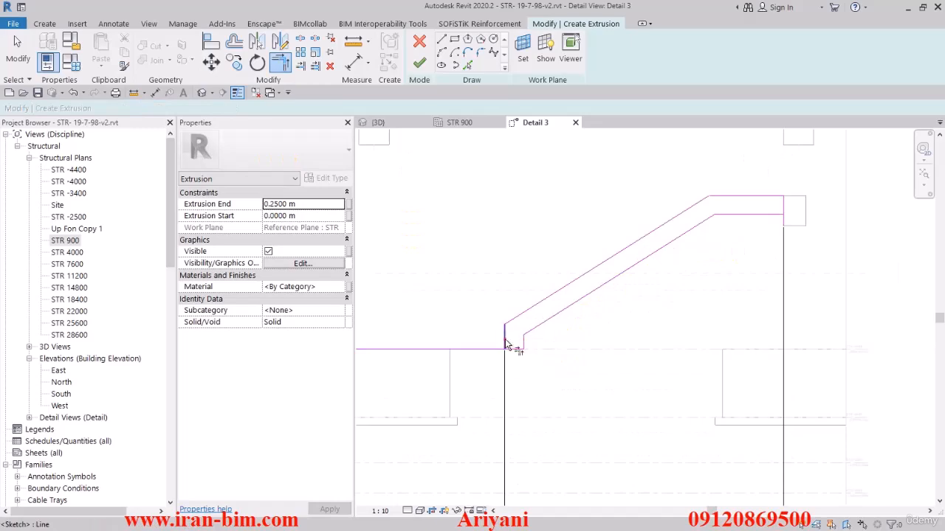
scroll(775, 213, up, 2)
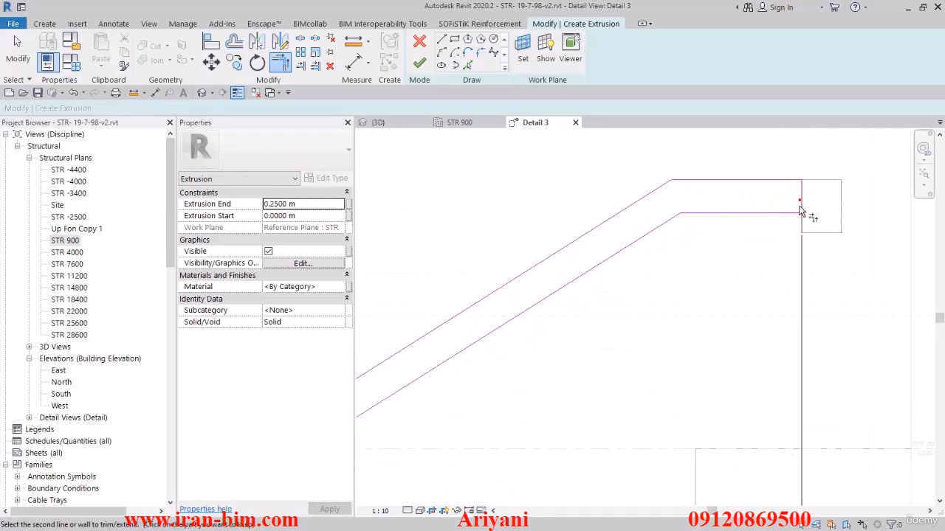
click(796, 211)
scroll(731, 248, down, 5)
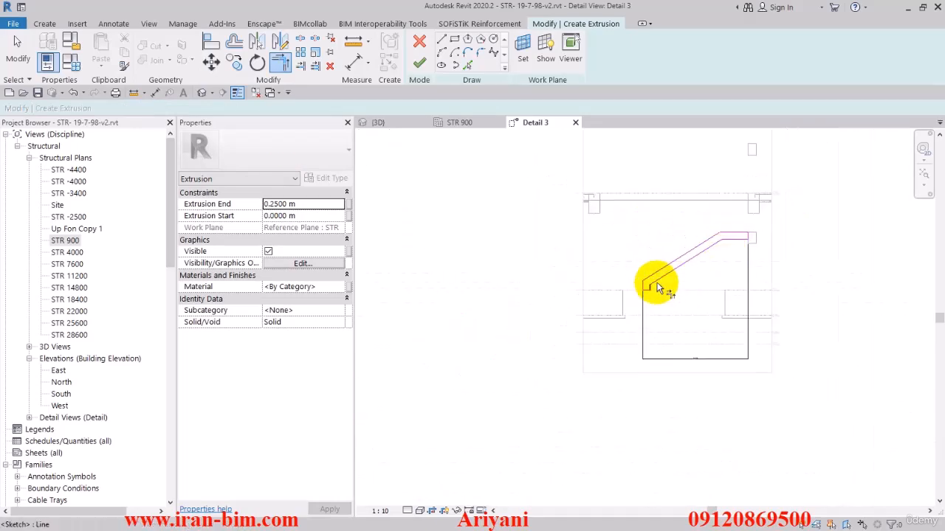
click(656, 285)
click(703, 263)
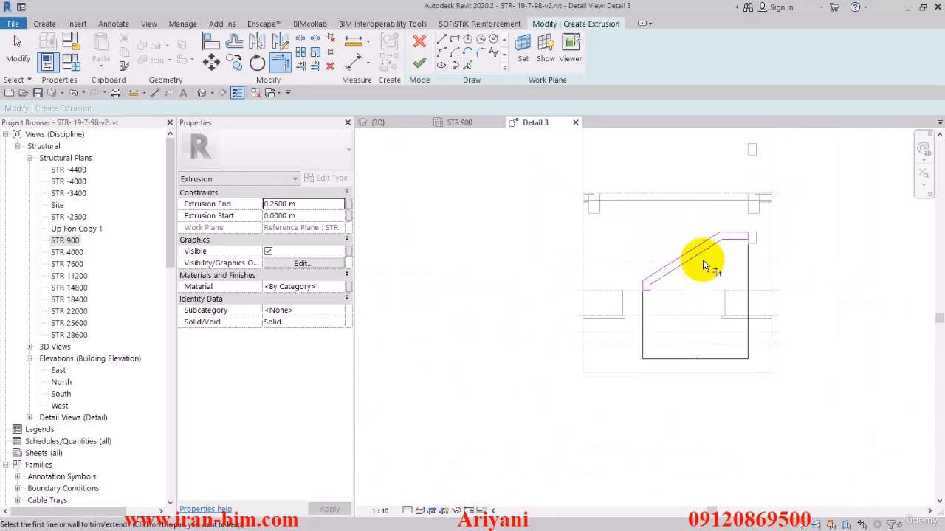
Finish the extrusion sketch and show the stair in the 3D view.
click(419, 65)
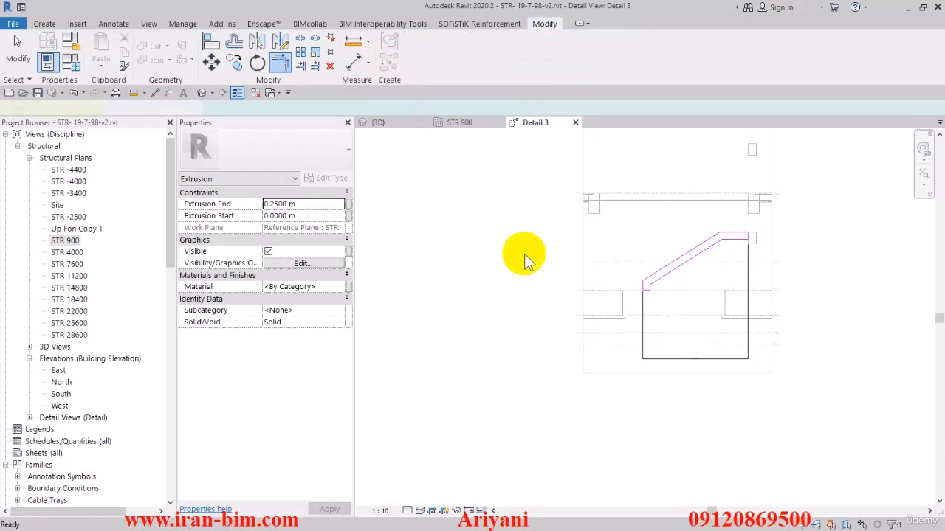
click(378, 123)
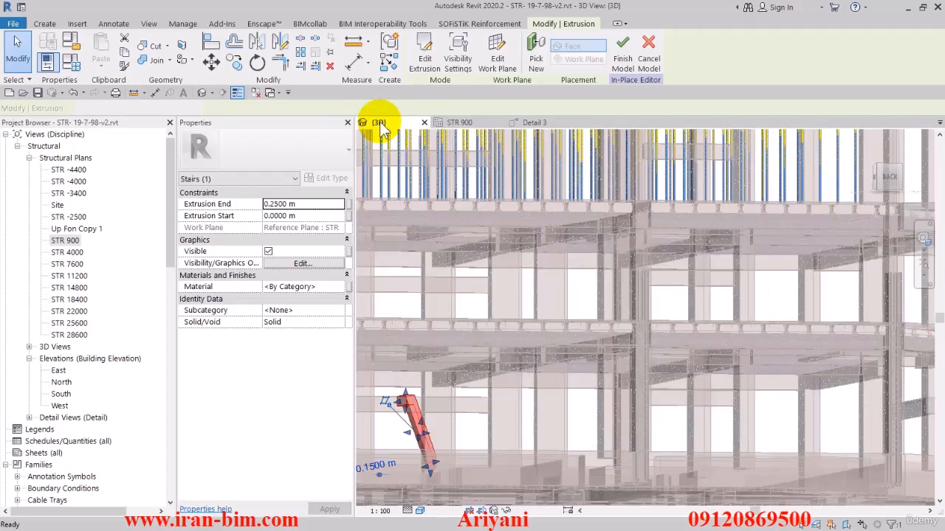
In the STR 900 plan, widen the stair extrusion and align its free side edge to the nearest dashed line in the shaft.
click(468, 124)
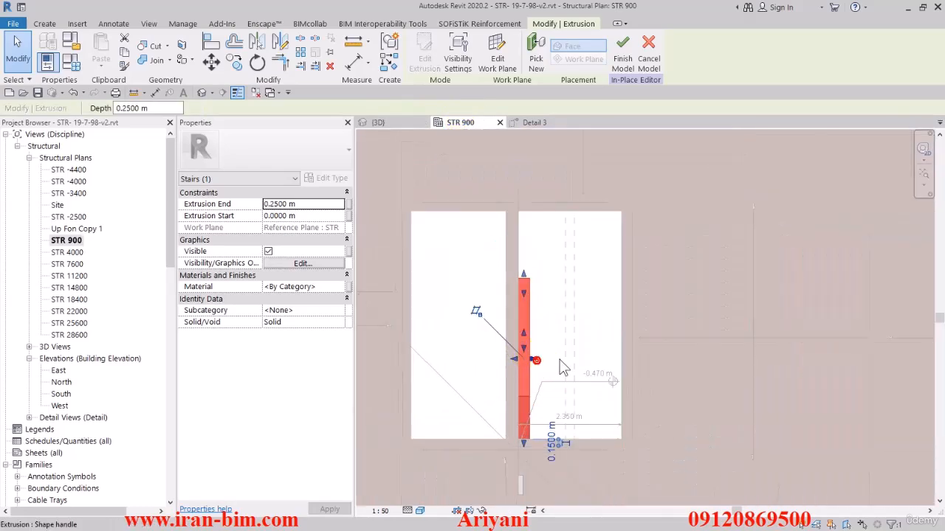
click(561, 362)
drag(565, 367, 563, 360)
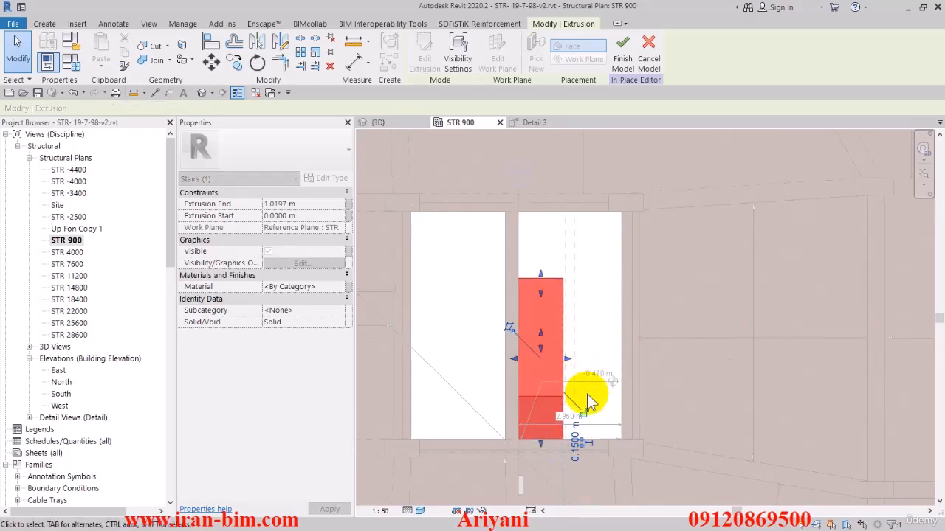
click(210, 41)
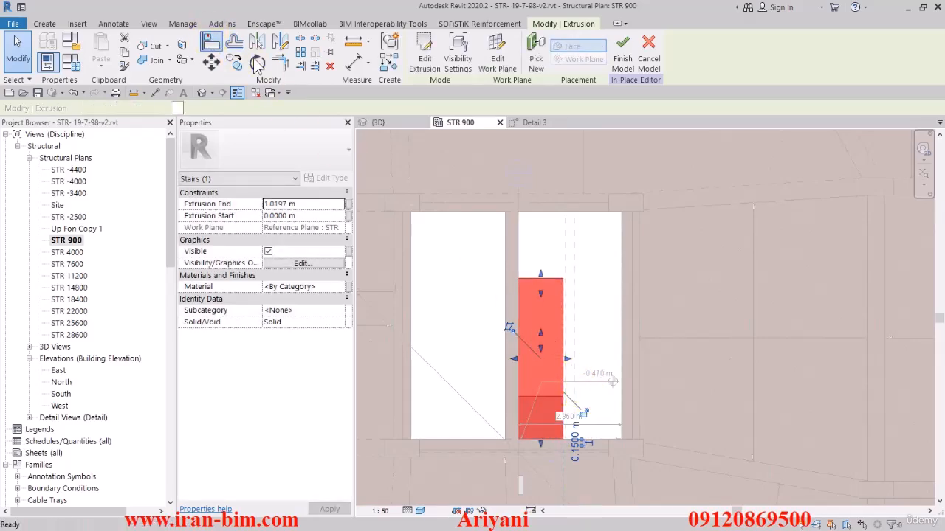
click(566, 259)
click(563, 308)
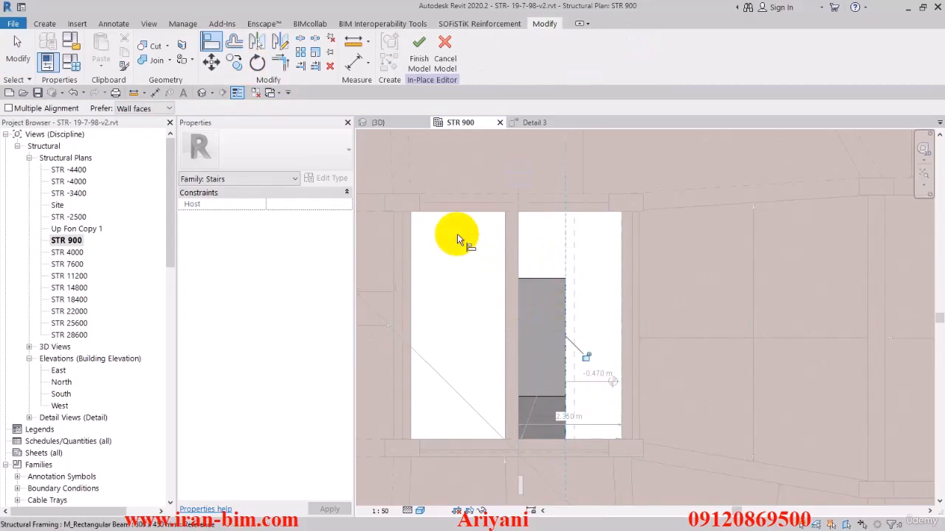
Measure the stair's width between the two reference lines and check the widened stair in the 3D view.
click(352, 65)
click(518, 251)
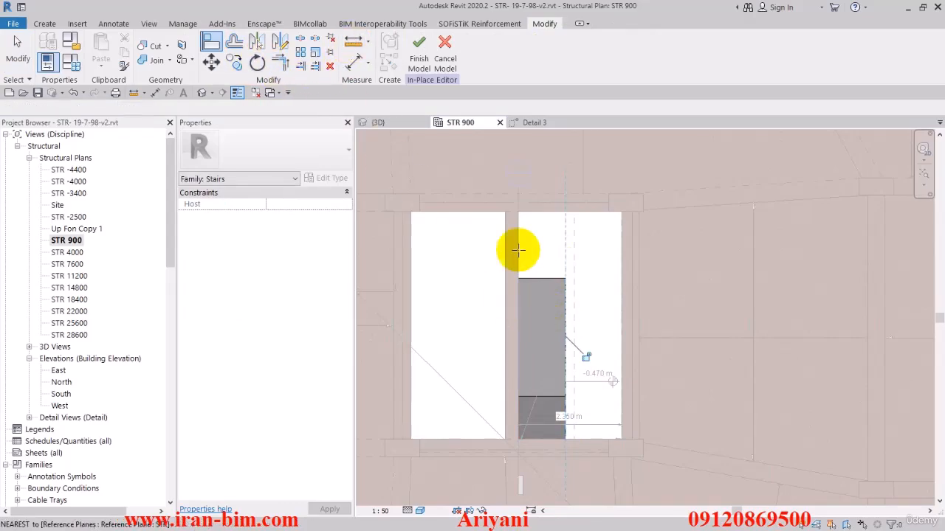
click(565, 251)
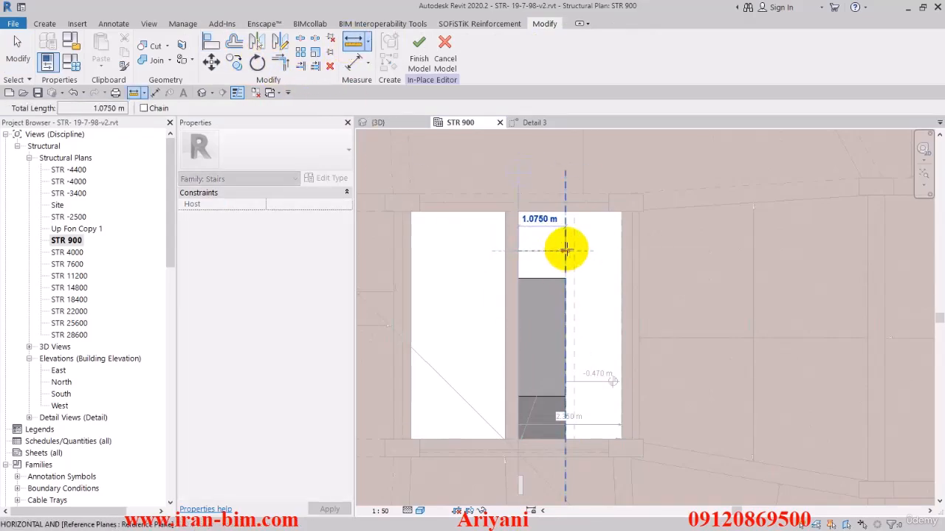
key(Escape)
key(Escape)
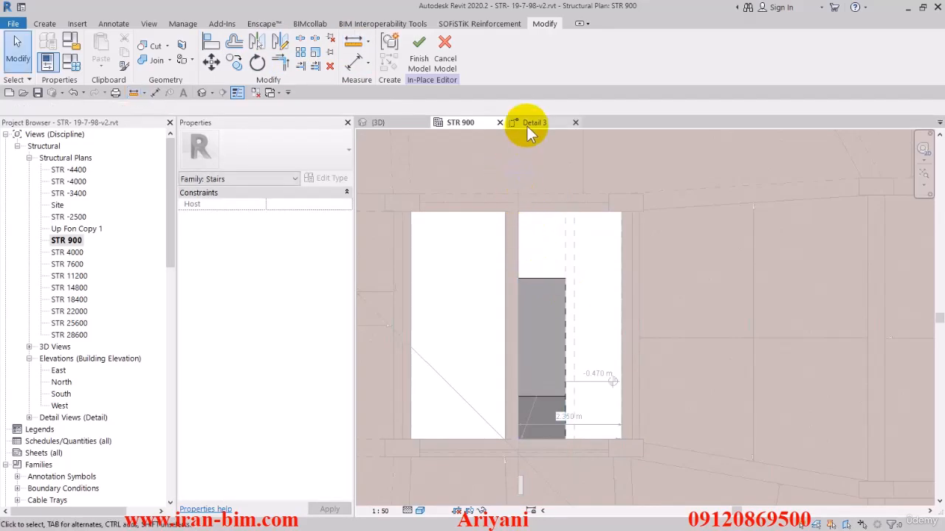
click(393, 124)
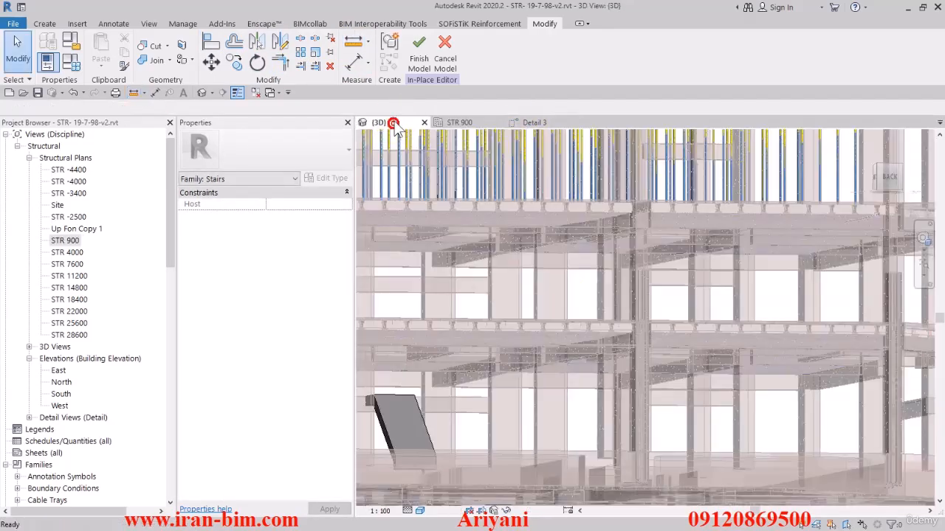
In Detail 3, start another extrusion with a 0.25 m vertical line down the inner face of the floor beam above the first stair.
click(536, 123)
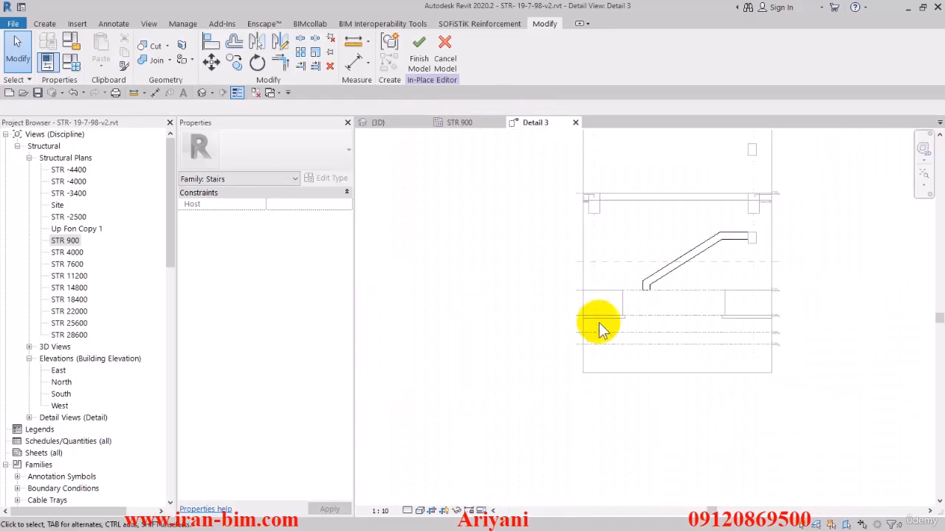
scroll(600, 326, down, 3)
middle_drag(643, 274, 631, 303)
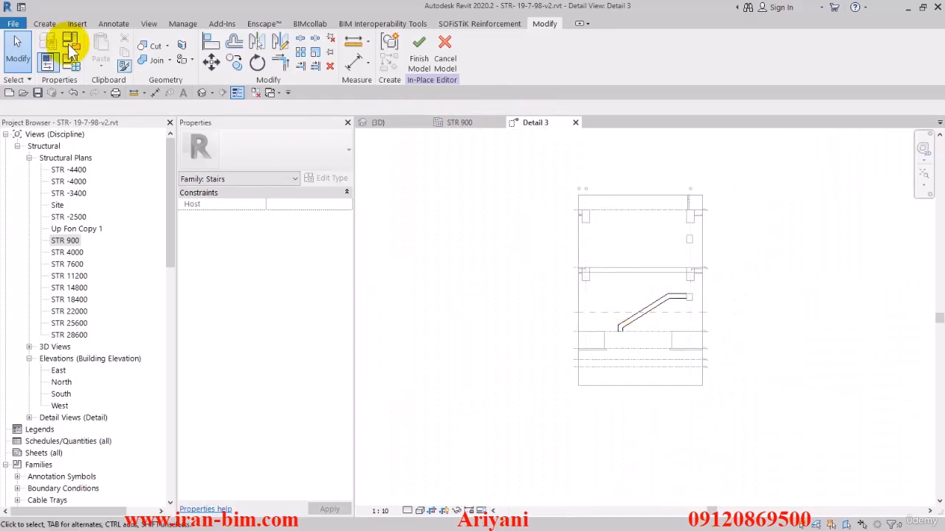
click(45, 24)
click(104, 46)
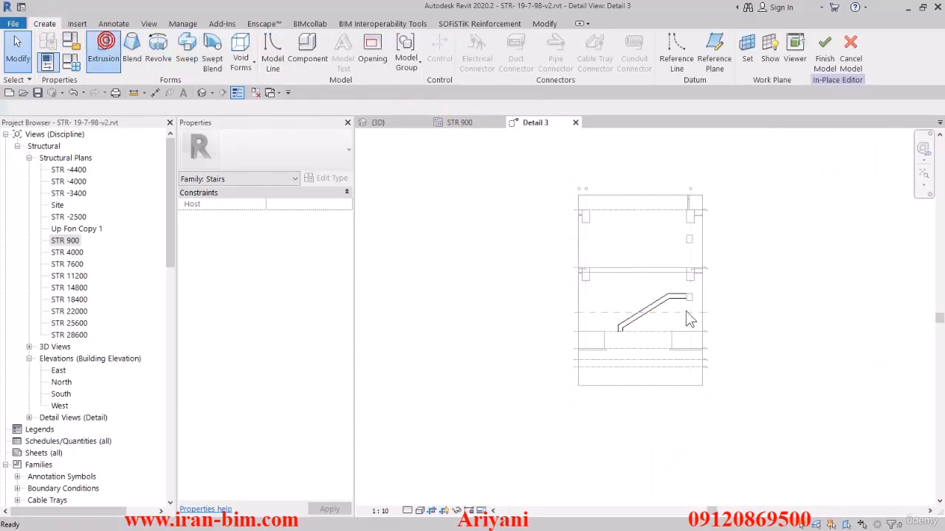
middle_drag(633, 299, 595, 348)
scroll(589, 330, up, 2)
scroll(540, 317, up, 2)
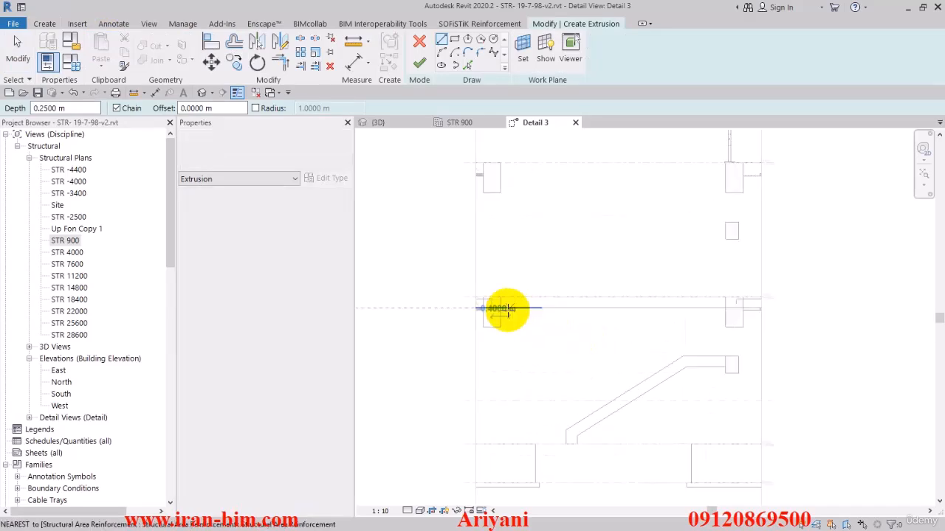
scroll(504, 310, up, 2)
scroll(501, 300, up, 2)
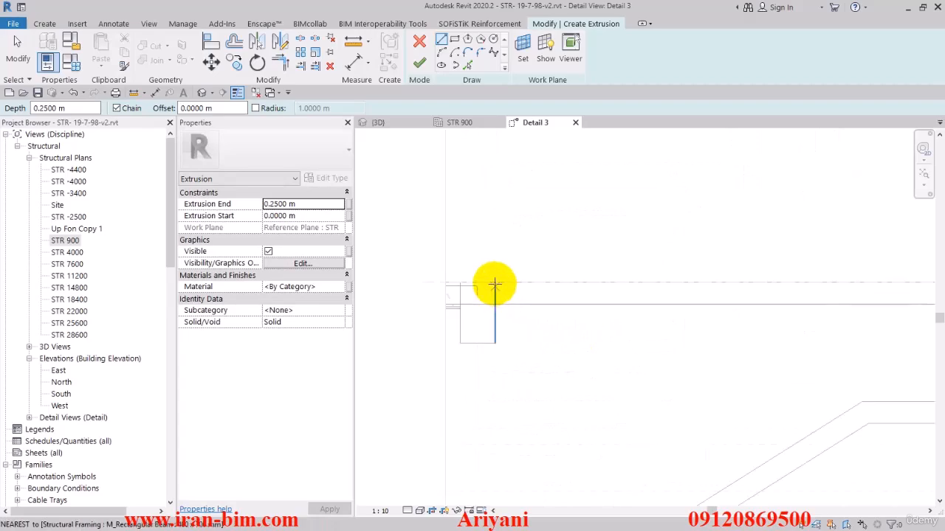
click(494, 283)
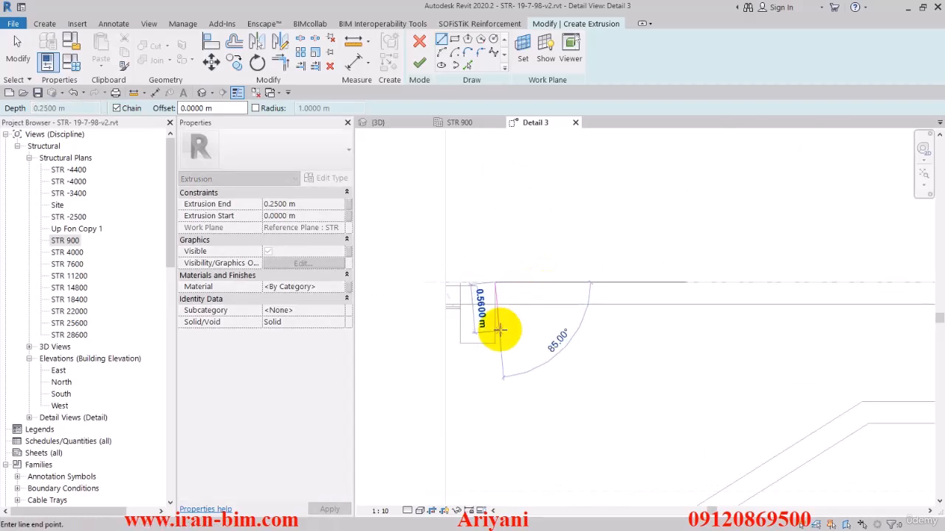
text(0.25)
key(Return)
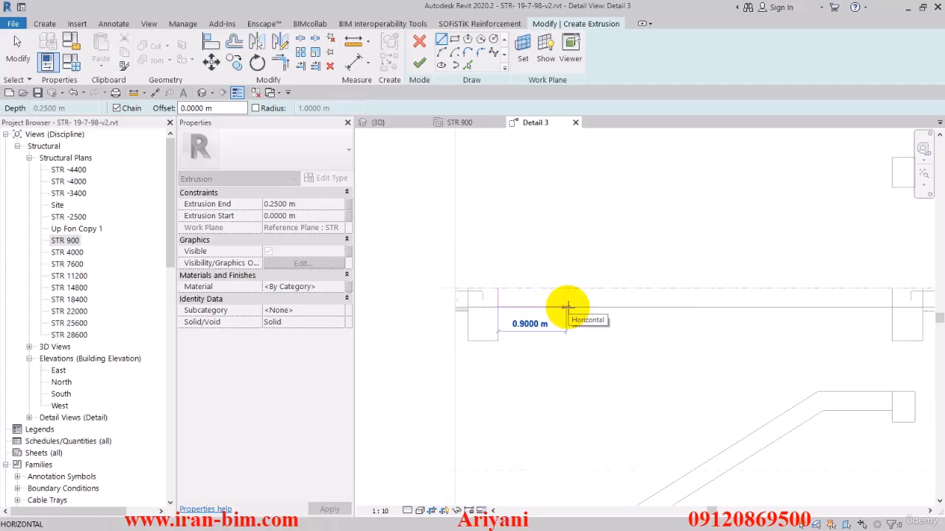
Continue the sketch with a 1.53 m horizontal line from the vertical line's lower end and end the chain.
text(1.53)
key(Return)
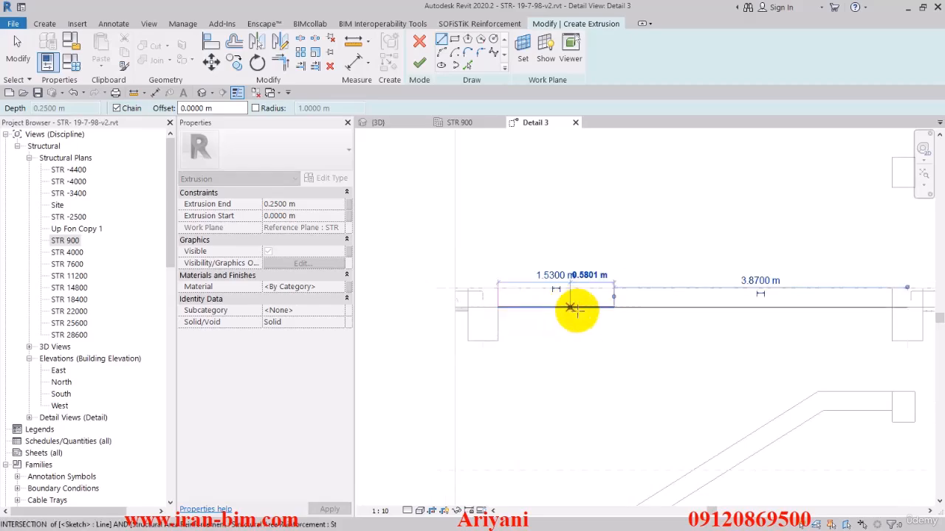
scroll(575, 358, down, 2)
right_click(573, 295)
click(603, 301)
Draw a 0.915 m landing line from the upper landing beam's lower inner corner and connect it to the 1.53 m line with a sloped line.
scroll(617, 303, down, 1)
middle_drag(710, 284, 613, 319)
scroll(670, 302, up, 1)
scroll(670, 302, down, 1)
middle_drag(669, 301, 685, 282)
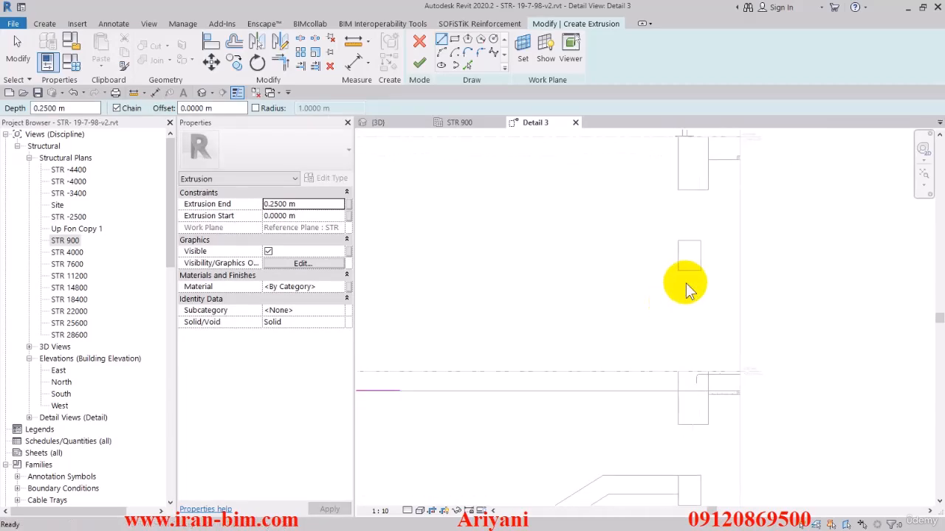
click(679, 362)
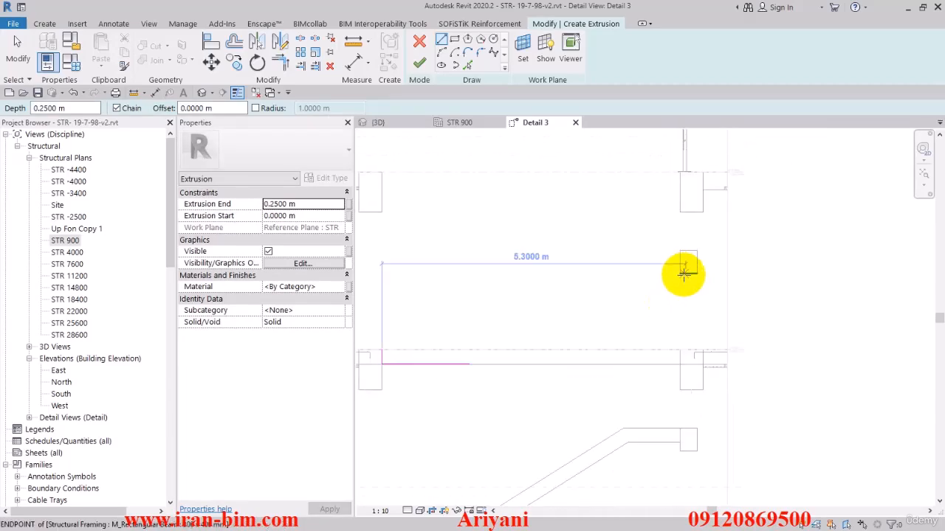
middle_drag(696, 239, 712, 262)
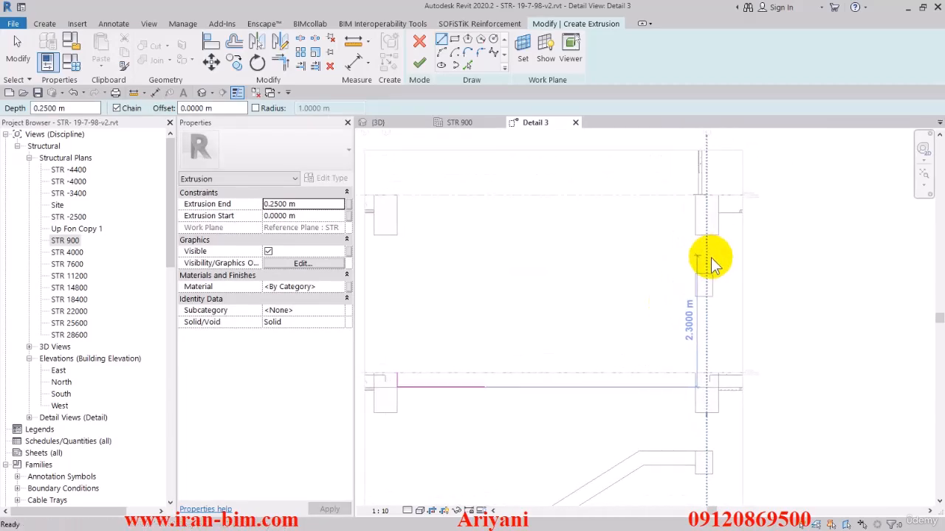
scroll(712, 262, down, 1)
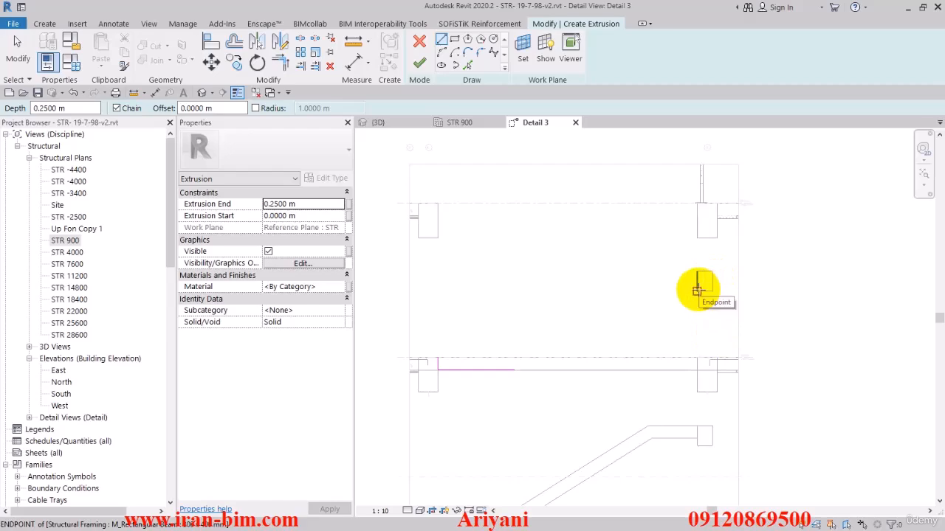
click(696, 290)
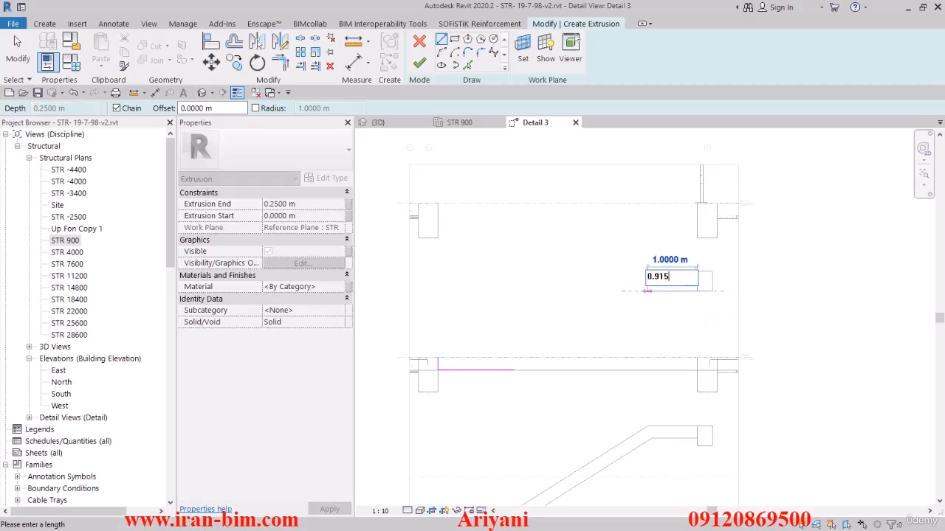
text(0.918)
key(Return)
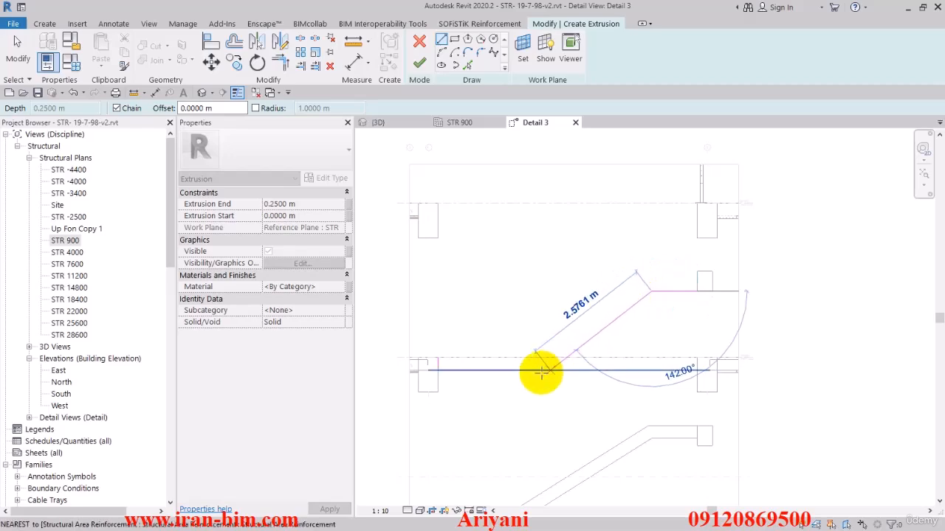
click(514, 369)
Offset the sloped line, the landing line and the lower horizontal line 0.25 m upward with Pick Lines.
click(467, 65)
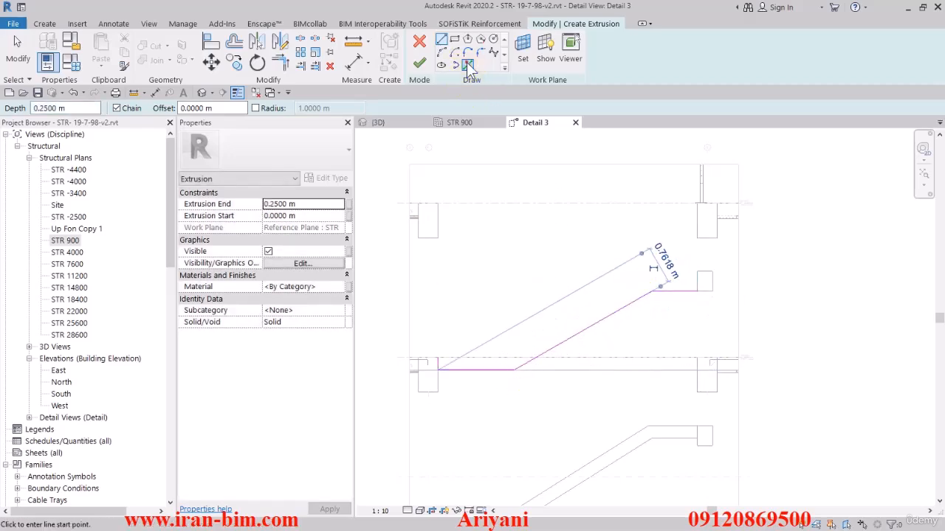
click(146, 108)
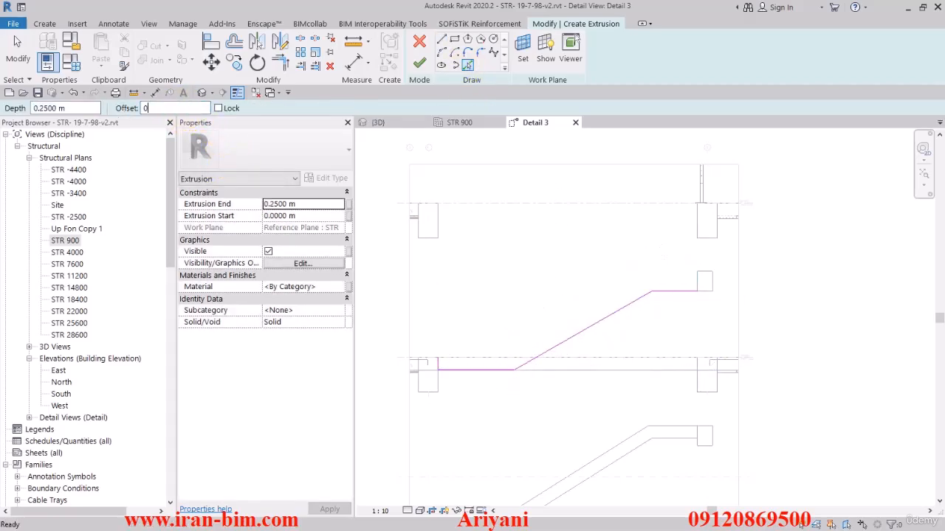
text(0.25)
key(Return)
click(575, 334)
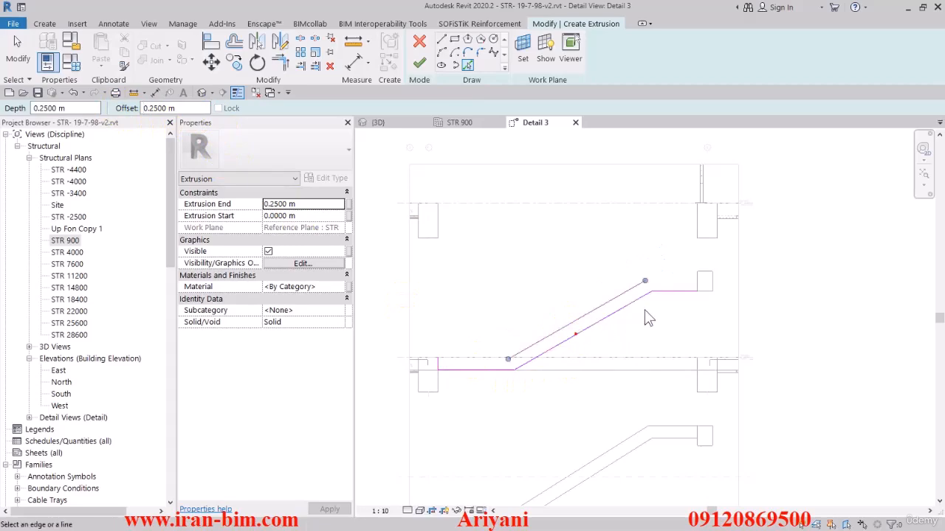
click(681, 291)
scroll(498, 375, up, 3)
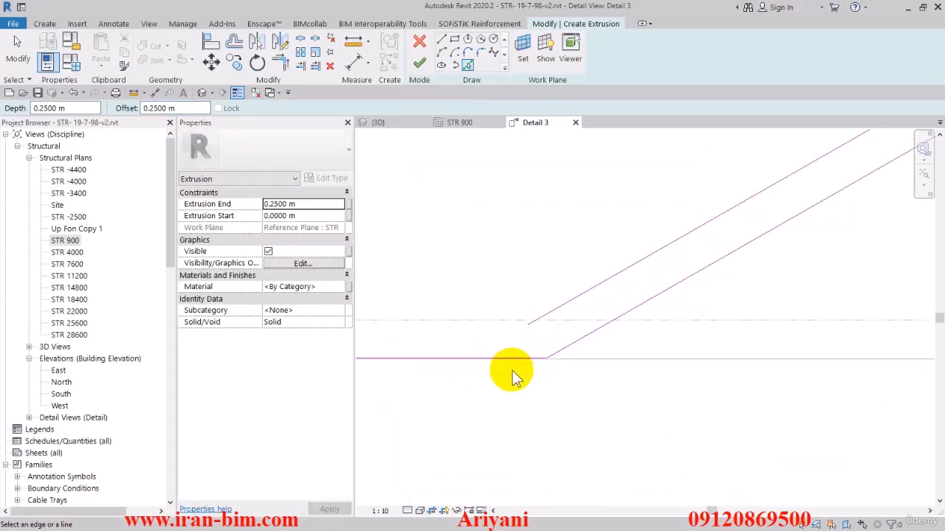
click(519, 358)
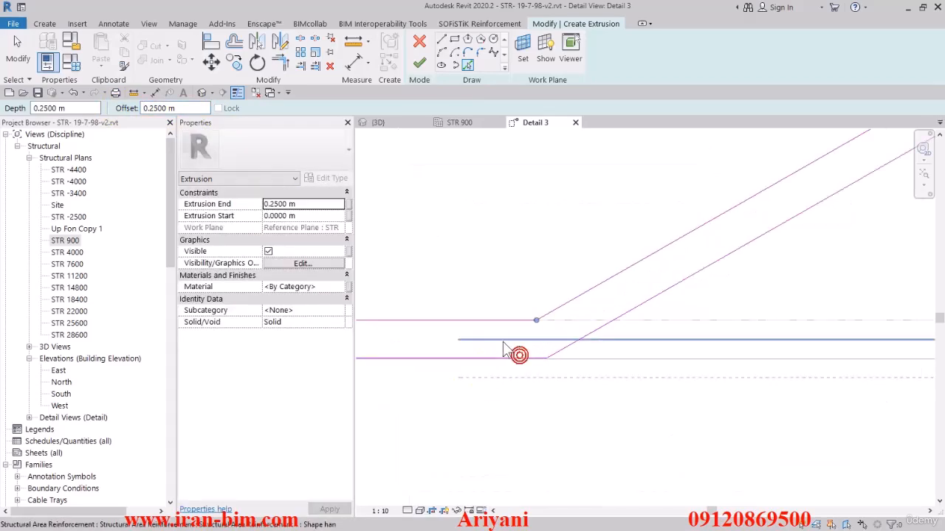
Close the profile with a vertical line at the landing beam's inner face and finish the extrusion sketch.
scroll(499, 345, down, 2)
key(t)
key(r)
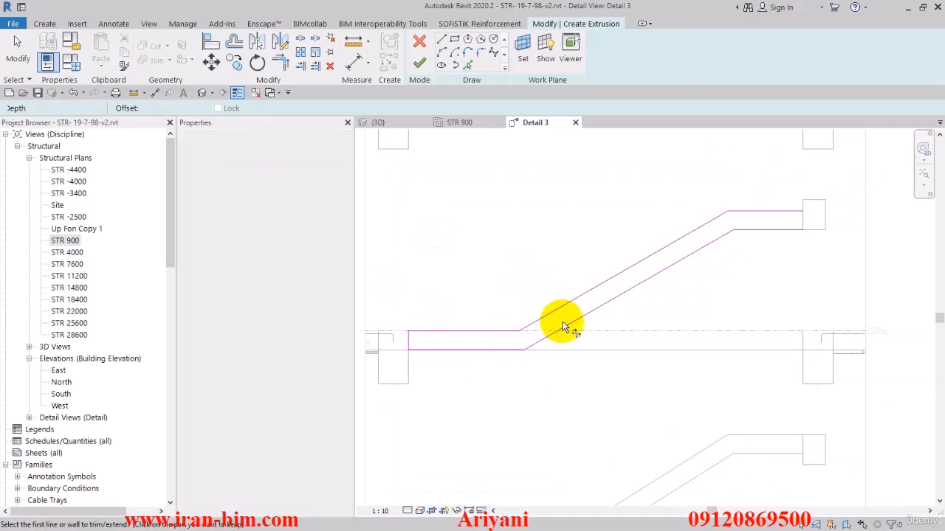
click(440, 38)
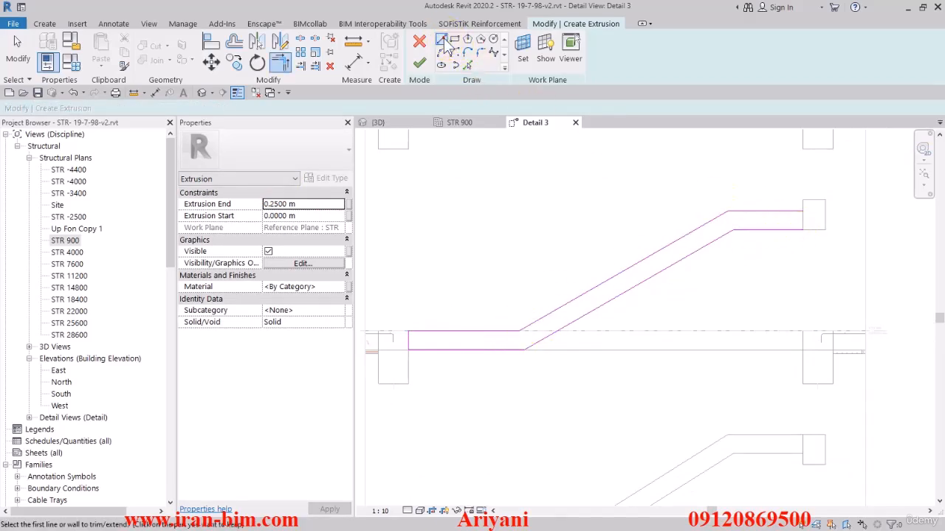
click(802, 212)
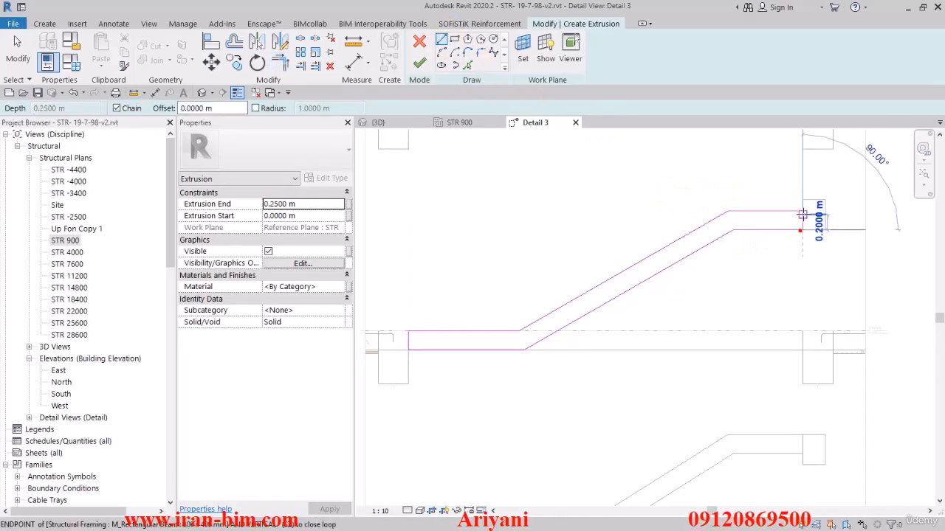
scroll(684, 268, down, 3)
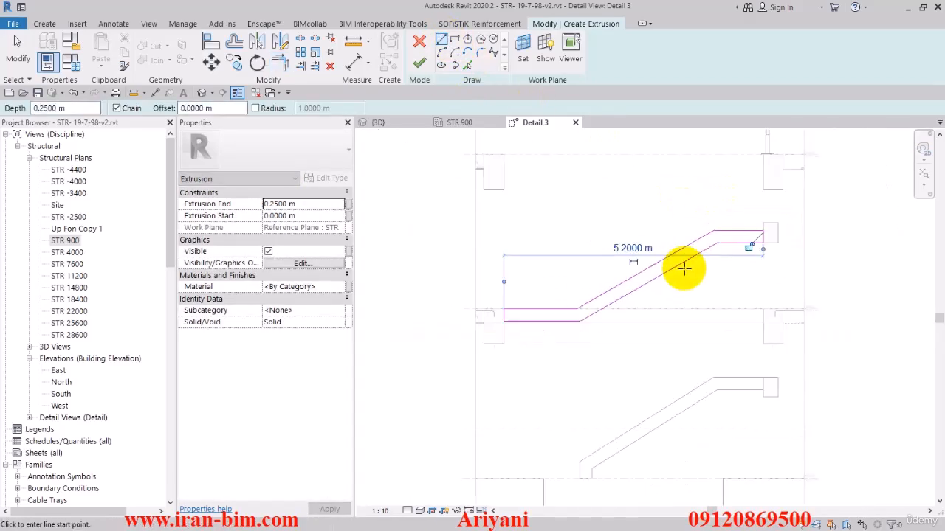
click(420, 65)
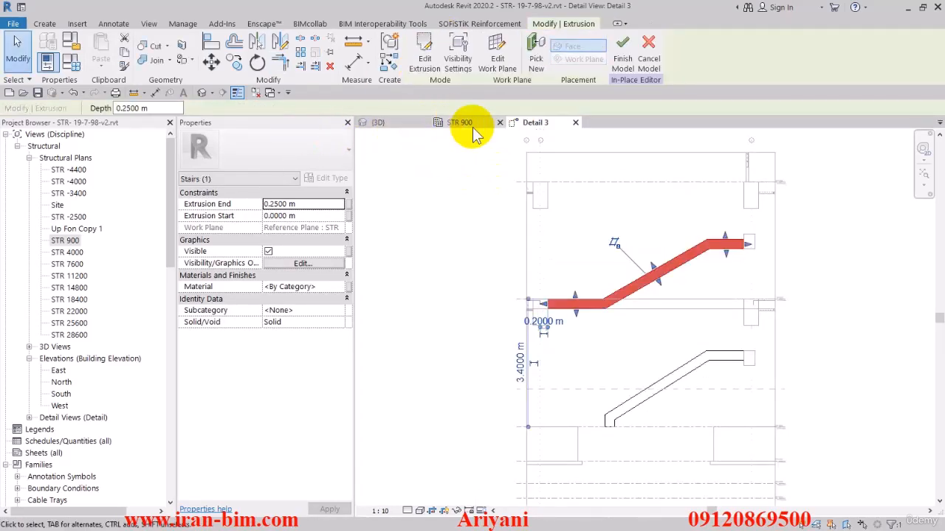
In the 3D view, set the upper stair flight's Extrusion End to 1.0750 m to match the lower flight.
click(389, 123)
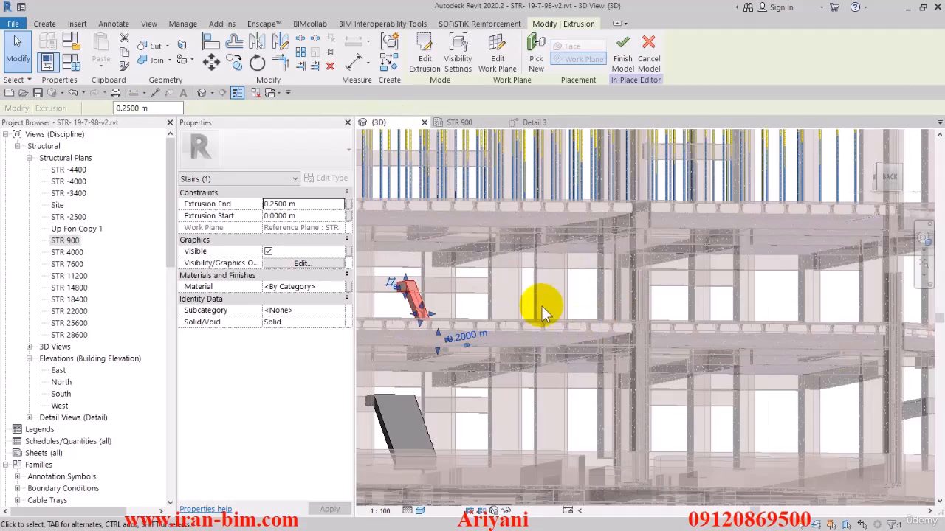
shift+middle_drag(542, 307, 545, 269)
click(505, 391)
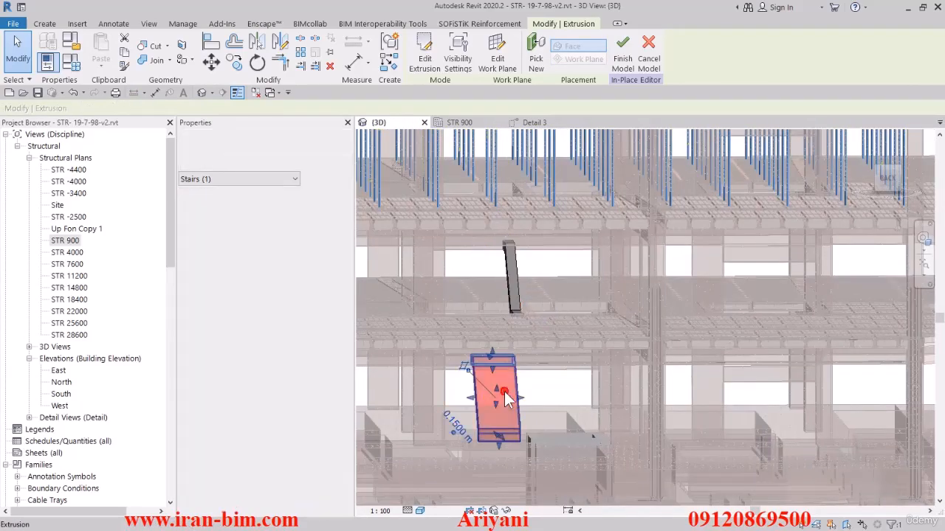
click(307, 205)
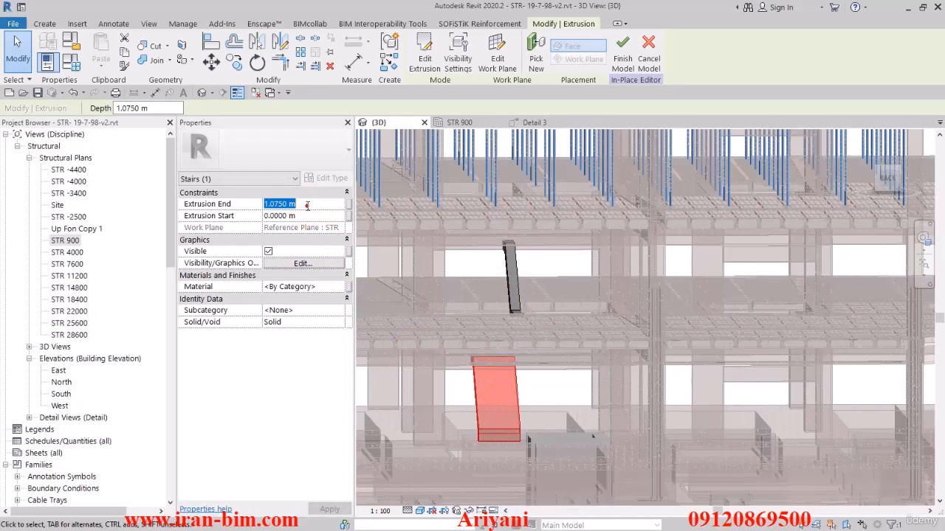
click(506, 273)
click(313, 205)
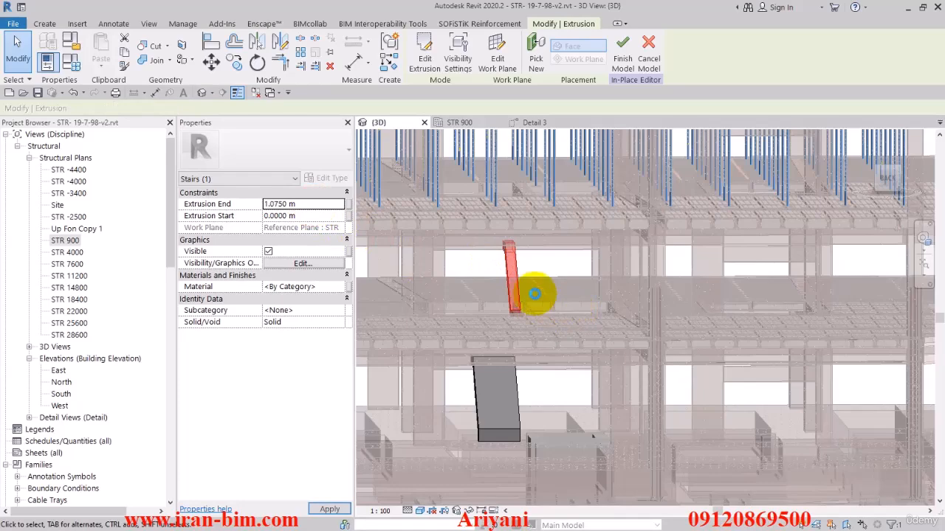
shift+middle_drag(498, 273, 553, 317)
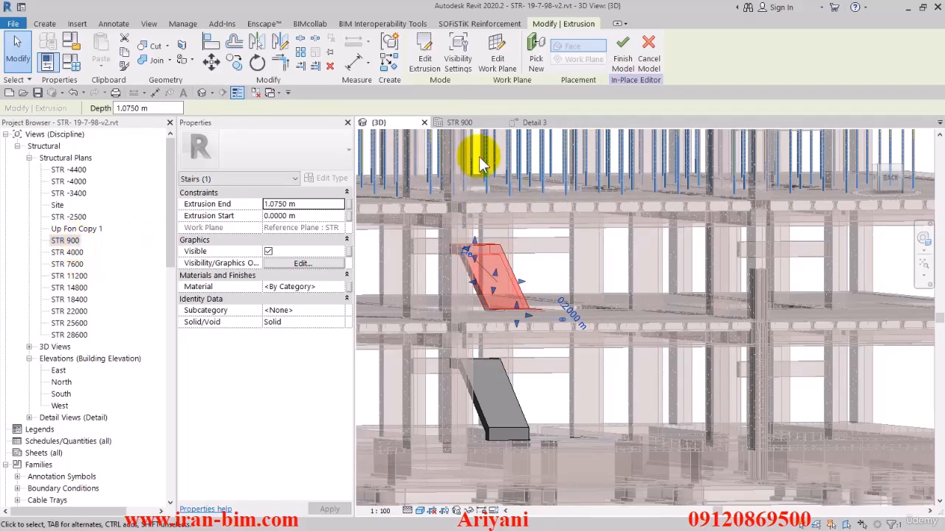
In the STR 900 plan, draw a vertical reference plane along the dashed line beside the stair flight, about 1.275 m from the right-hand beam reference.
click(541, 124)
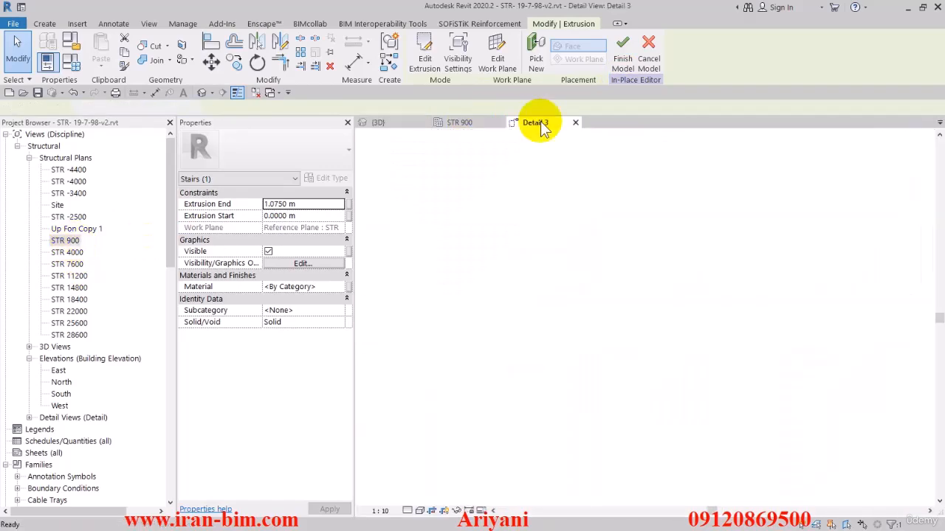
click(463, 207)
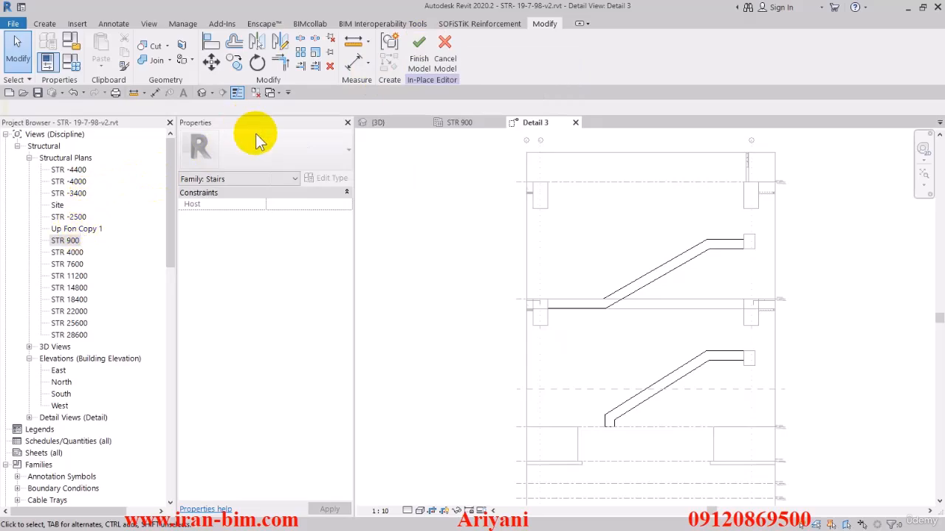
click(468, 123)
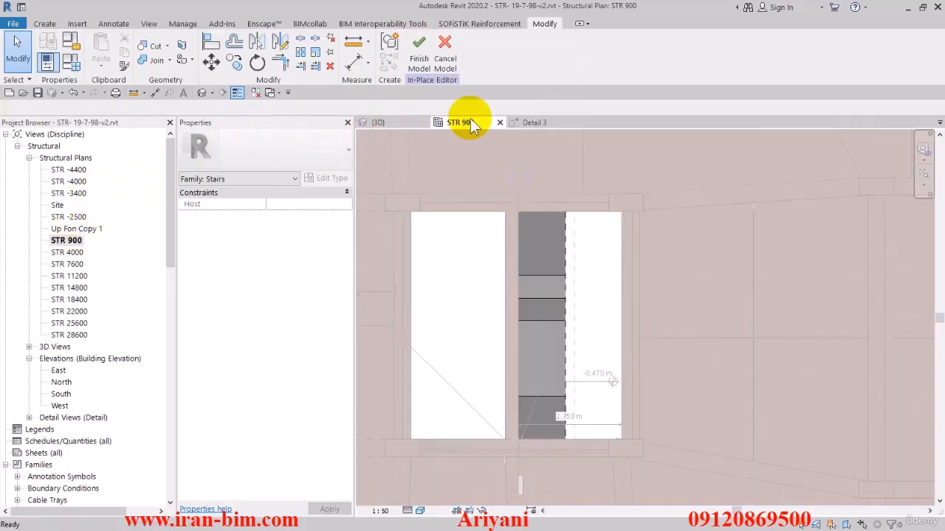
scroll(566, 242, up, 3)
middle_drag(544, 278, 528, 266)
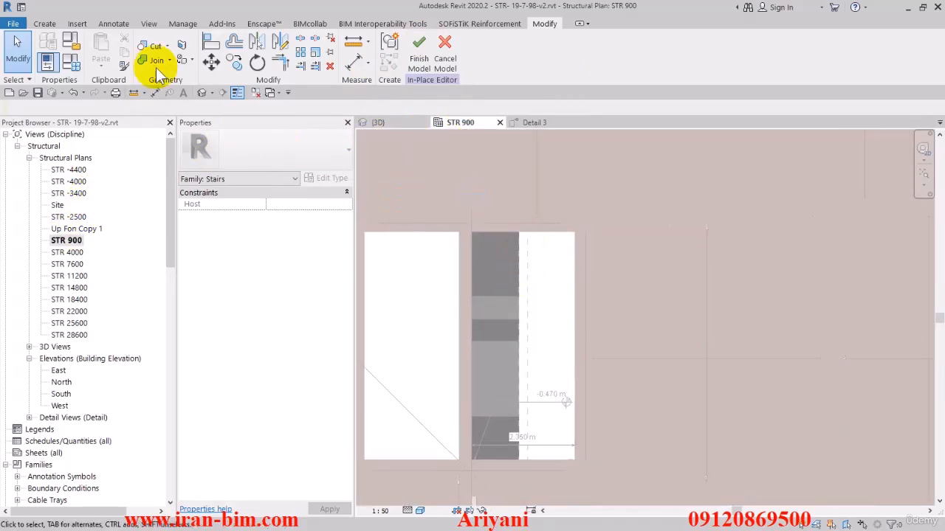
click(45, 24)
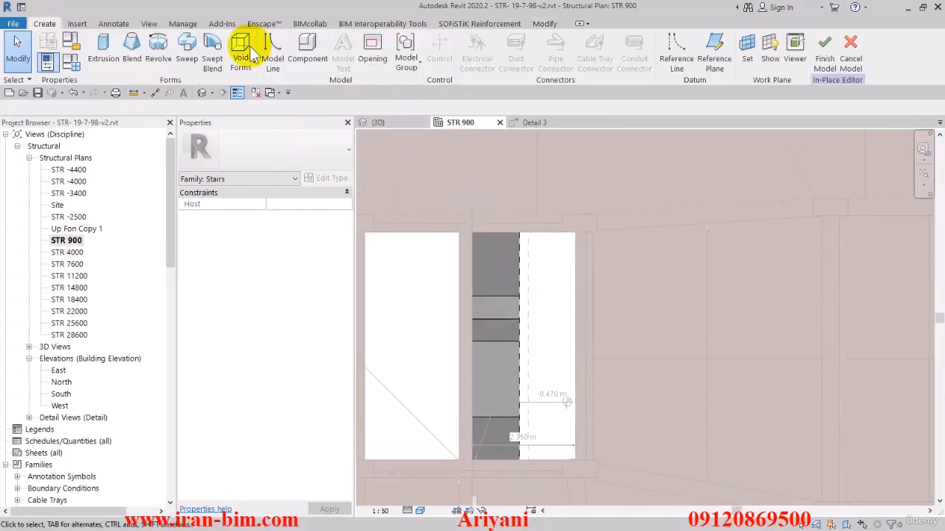
click(714, 52)
click(528, 236)
click(529, 332)
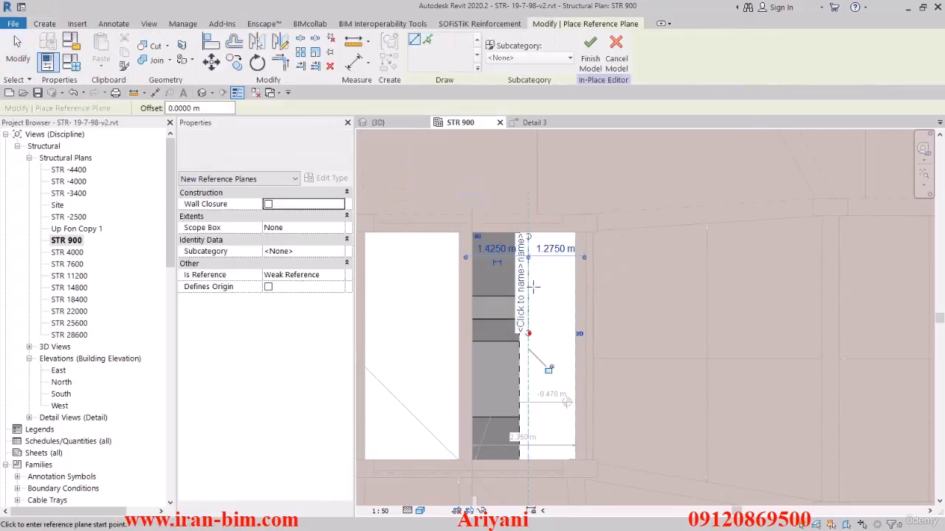
key(Escape)
key(Escape)
click(493, 293)
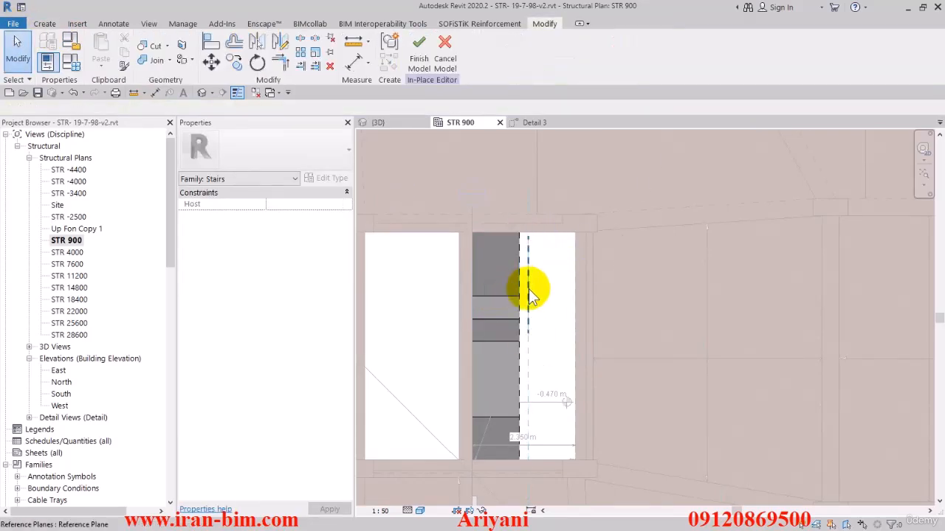
Name the new reference plane beside the stair flight STR-2.
click(529, 293)
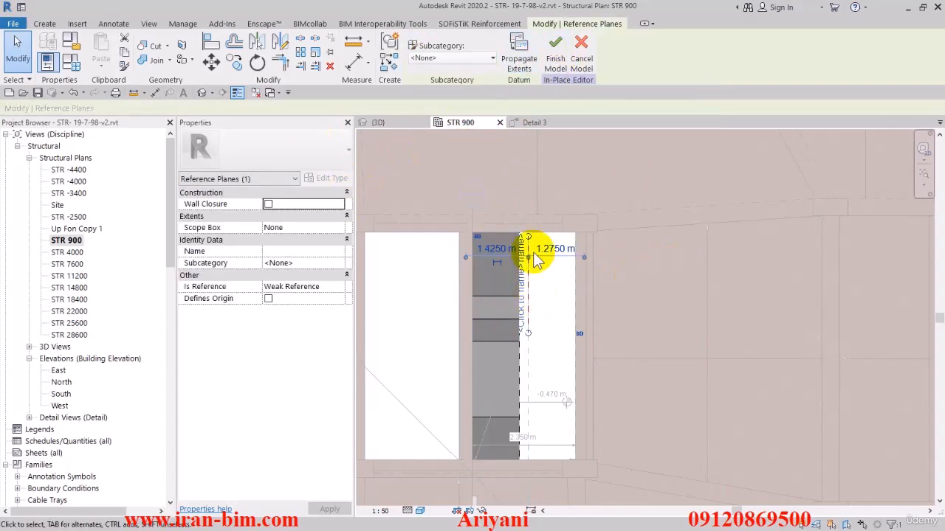
scroll(519, 333, up, 2)
click(527, 299)
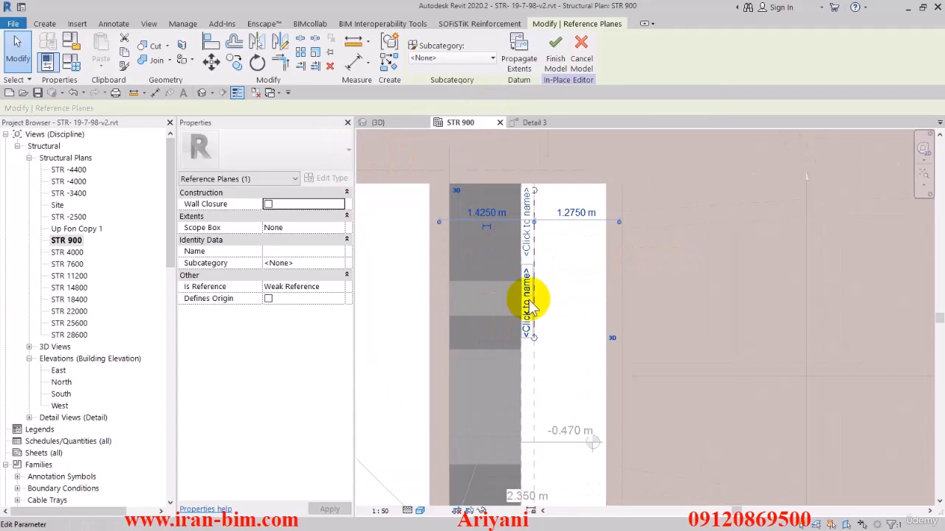
text(STR-2)
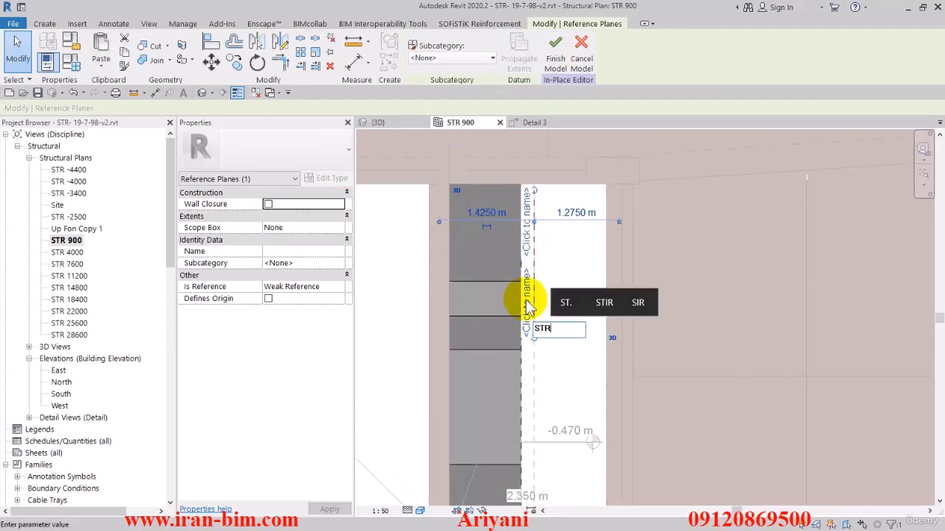
key(Return)
click(416, 306)
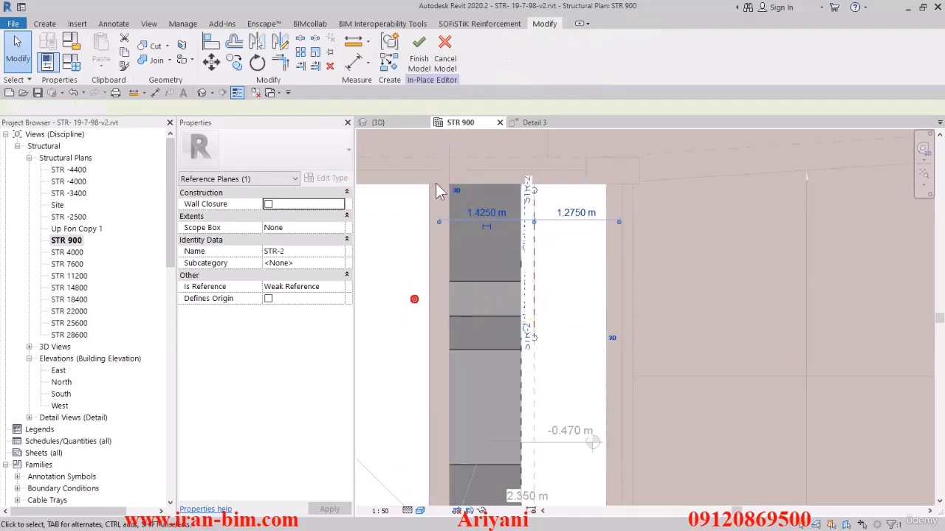
Start a new extrusion in Detail 3 and draw a 1.285 m horizontal line inward from the right-hand floor beam's lower inner corner.
click(534, 123)
scroll(573, 321, down, 2)
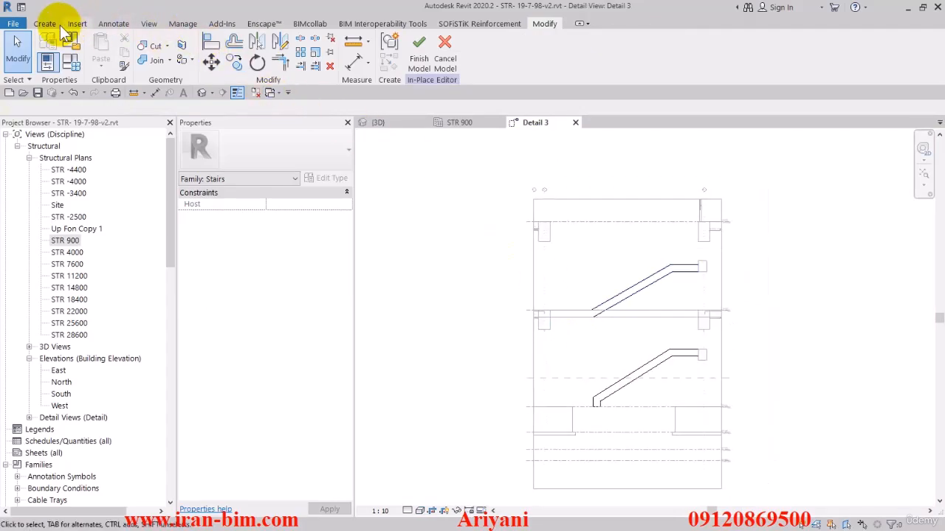
click(51, 24)
click(107, 40)
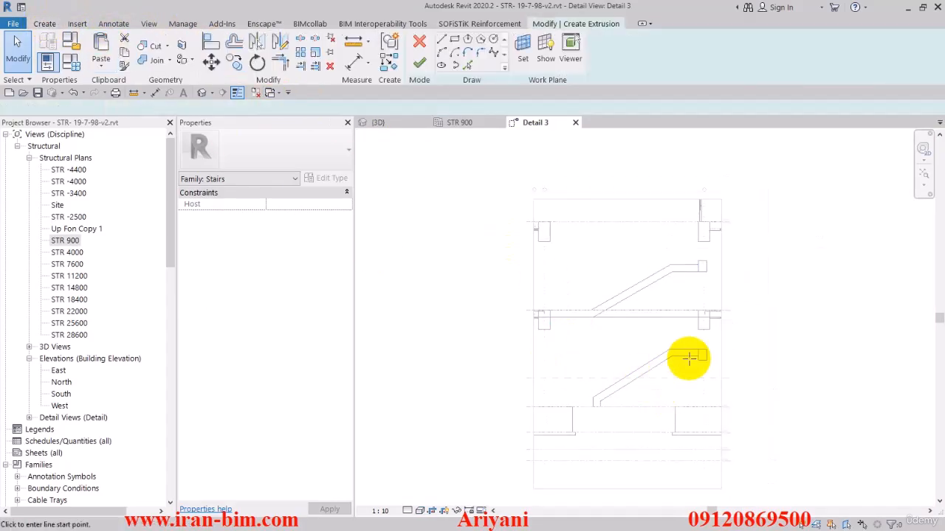
scroll(688, 358, up, 3)
middle_drag(691, 352, 728, 334)
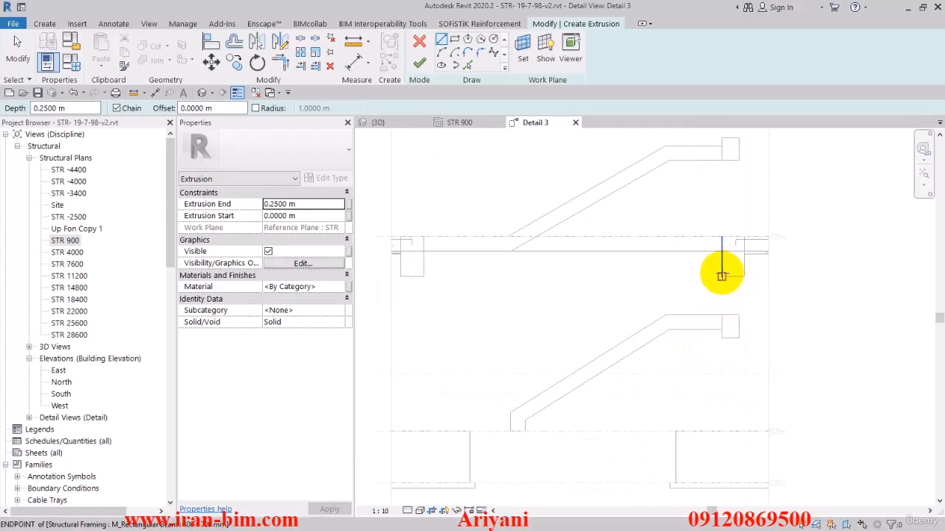
mouse_move(725, 267)
middle_down()
mouse_move(732, 276)
mouse_move(730, 266)
middle_up()
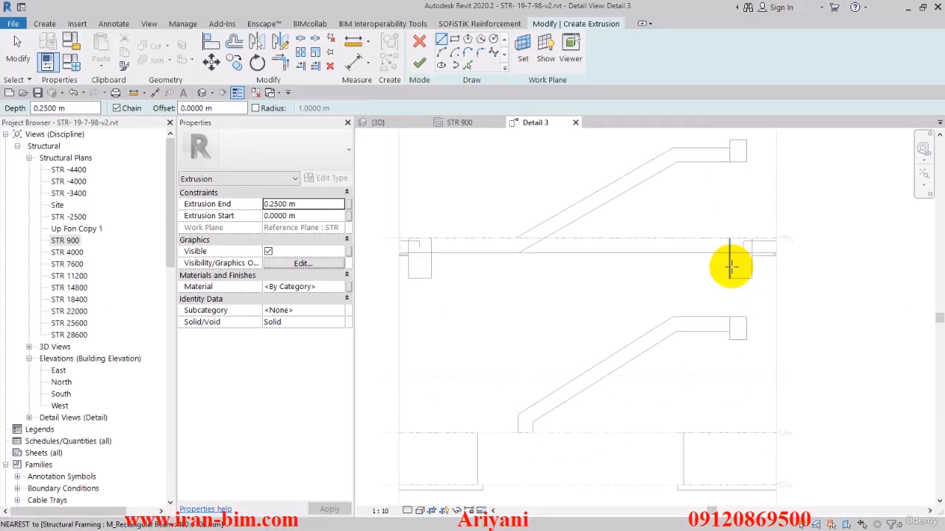
click(730, 278)
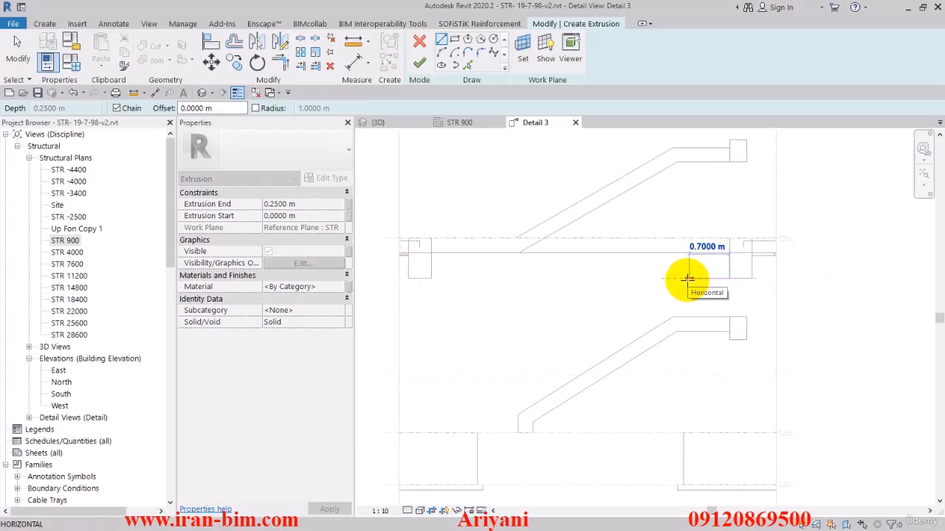
text(1.)
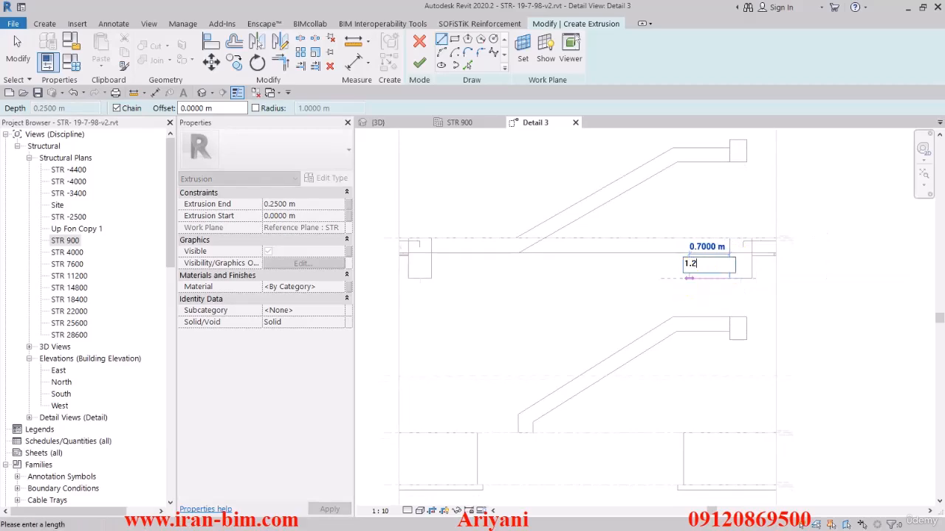
text(285)
key(Return)
End the line chain and delete the 1.285 m line from the extrusion sketch.
right_click(675, 273)
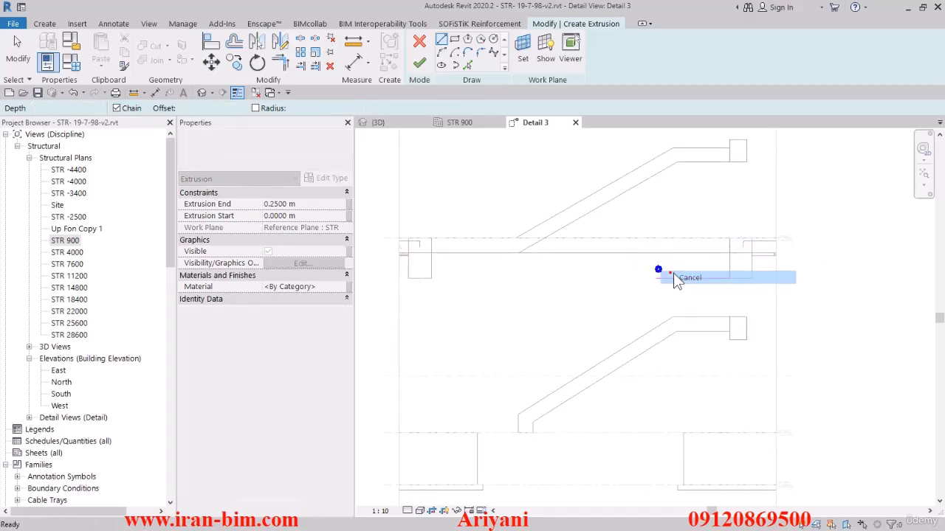
click(687, 283)
click(685, 278)
key(Delete)
Redraw the 1.285 m horizontal line from the floor beam's lower inner corner and end the chain.
click(441, 39)
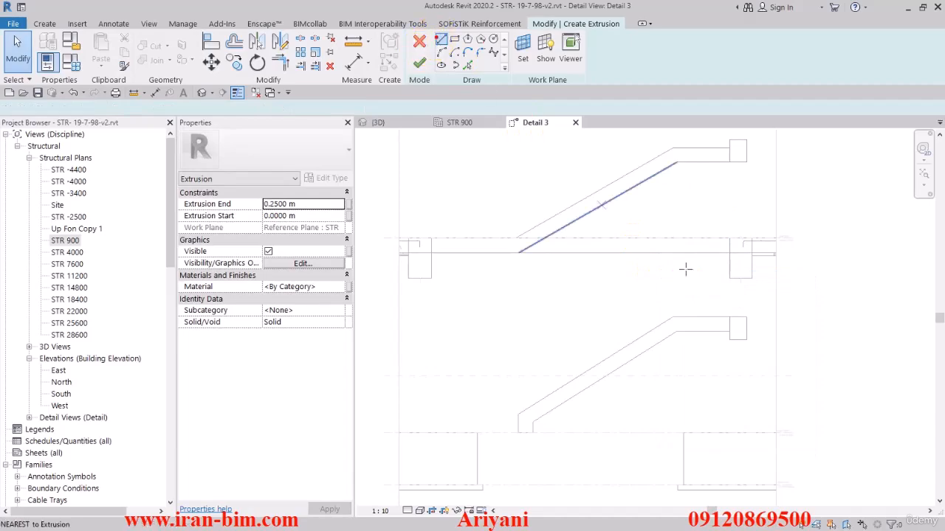
click(729, 278)
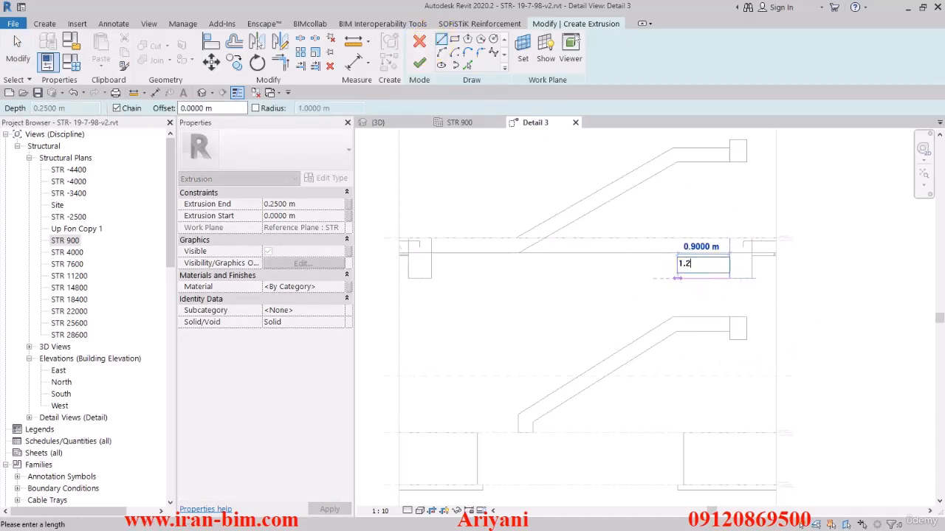
text(1.285)
key(Return)
right_click(669, 276)
click(690, 283)
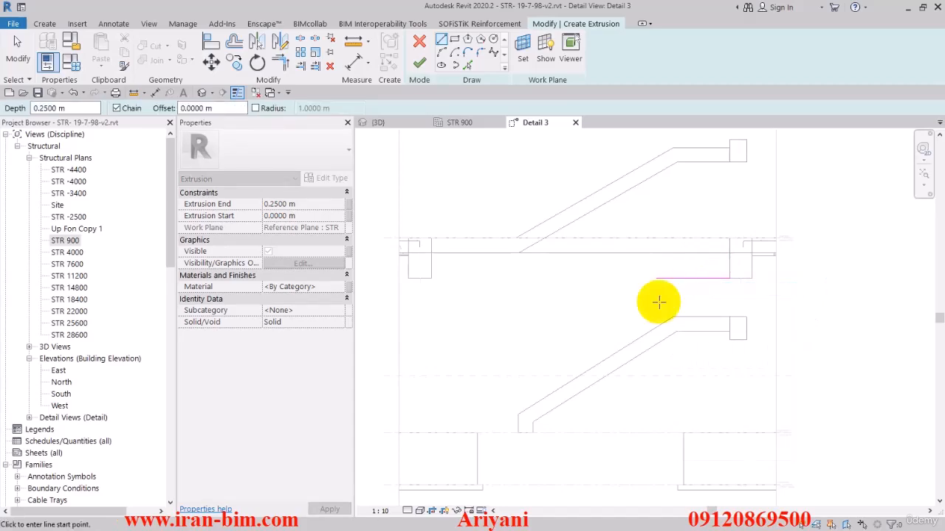
Discard the unfinished extrusion sketch containing the 1.285 m line.
scroll(625, 308, down, 1)
scroll(626, 309, down, 2)
middle_drag(594, 312, 599, 325)
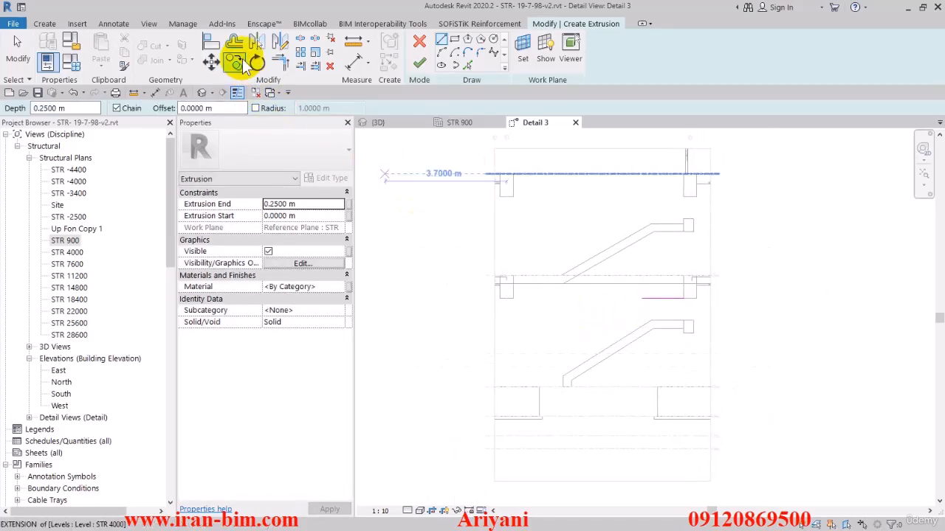
click(211, 42)
scroll(694, 336, up, 3)
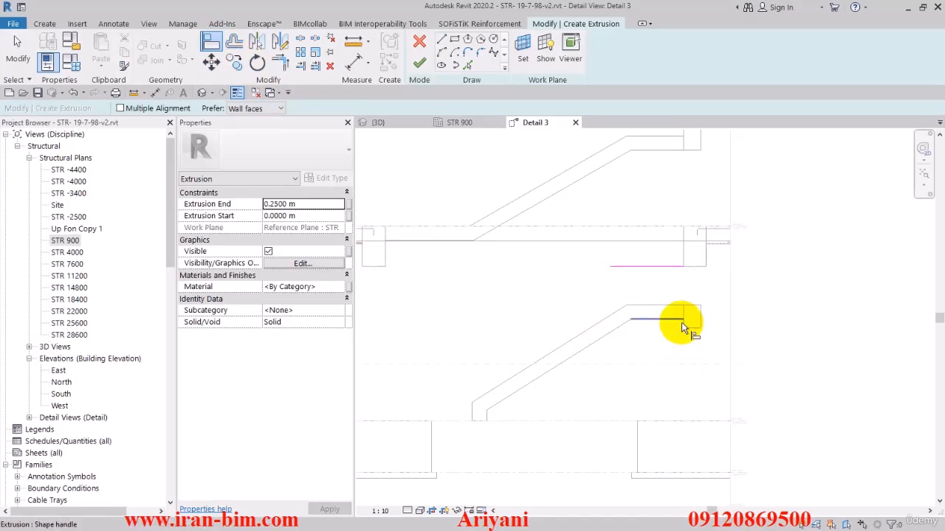
middle_drag(673, 338, 677, 327)
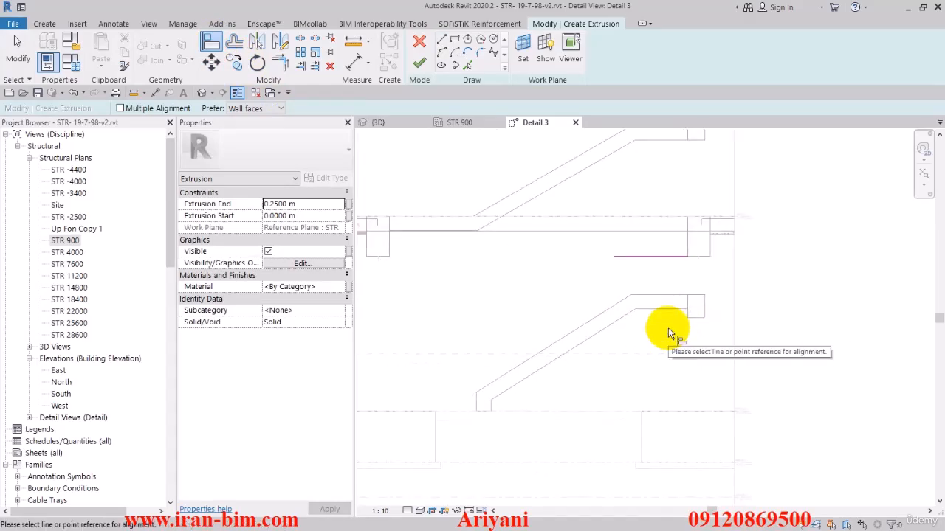
click(421, 44)
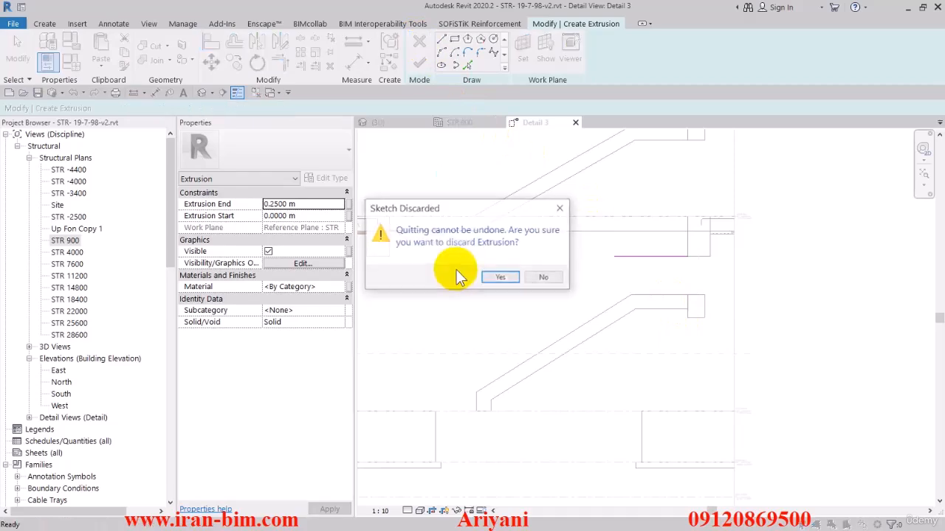
click(498, 276)
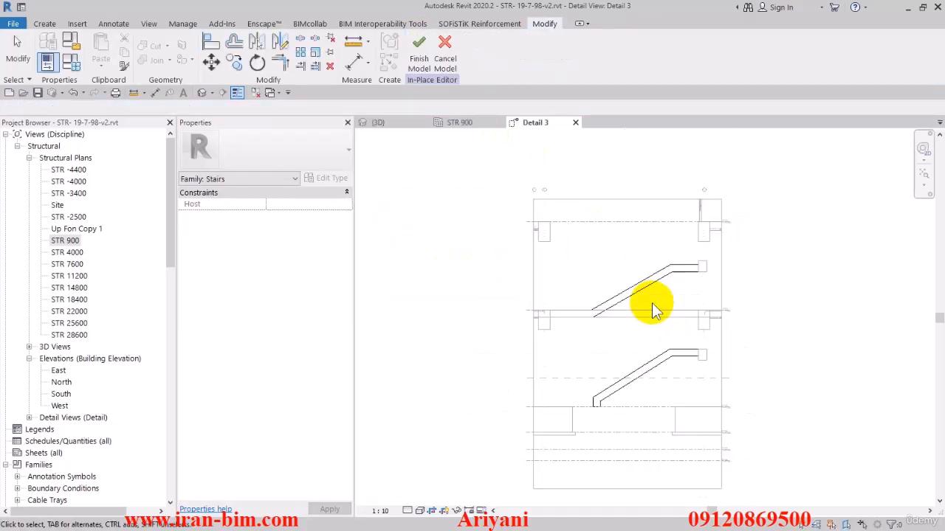
Edit the lower flight's extrusion sketch, add the upper flight's complete outline with Pick Lines, and finish the sketch.
click(675, 361)
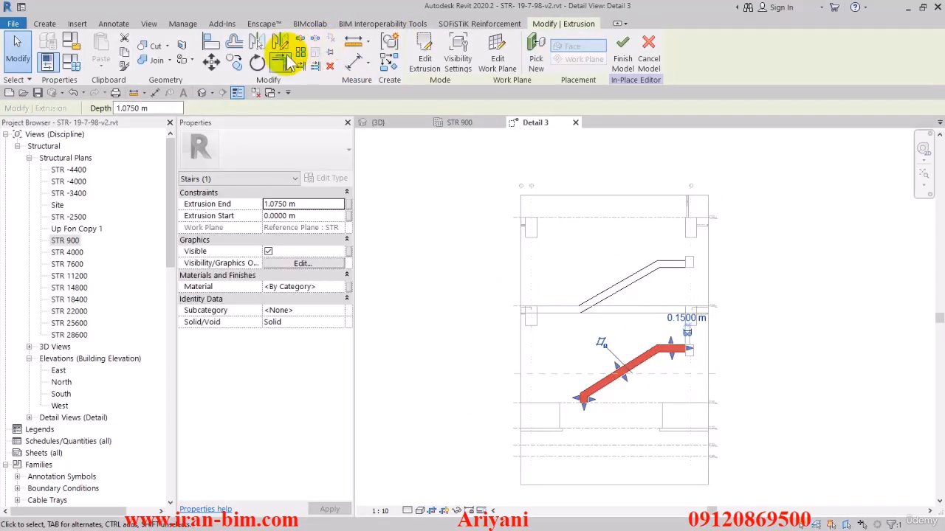
click(624, 298)
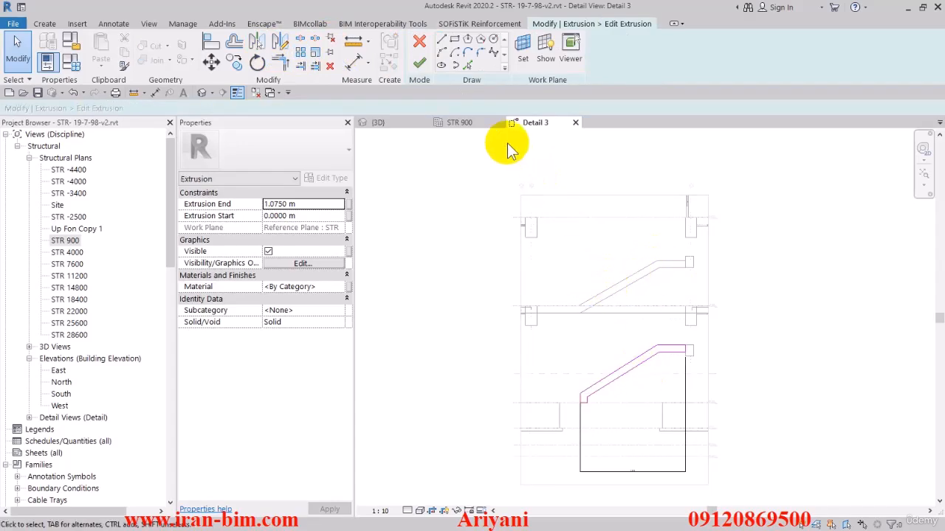
click(467, 65)
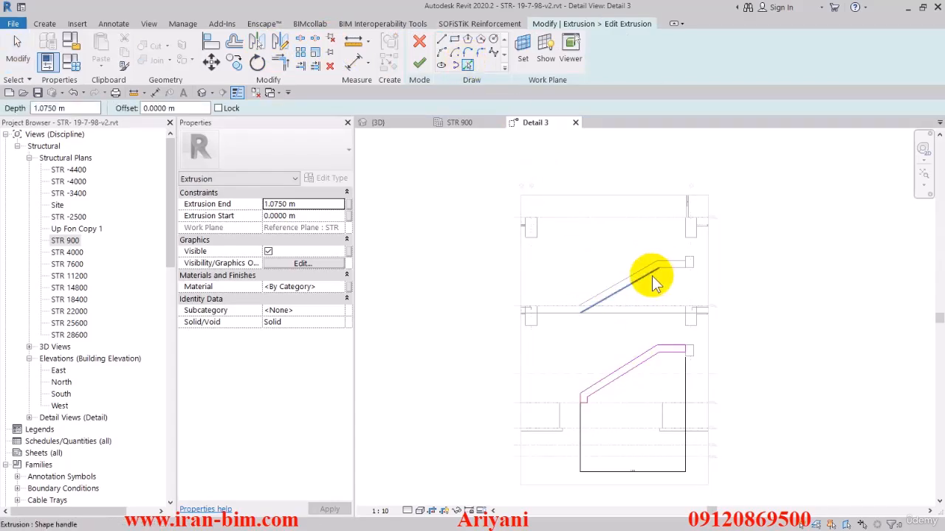
click(654, 279)
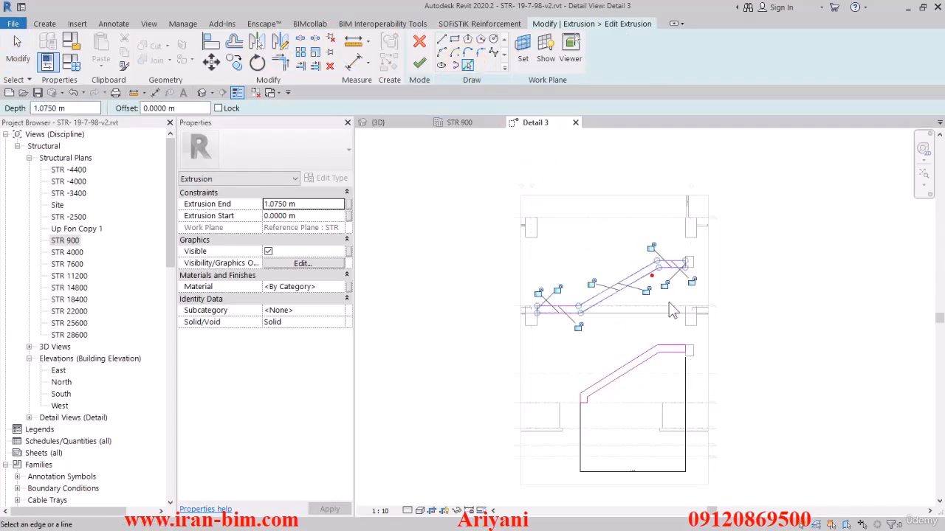
click(419, 63)
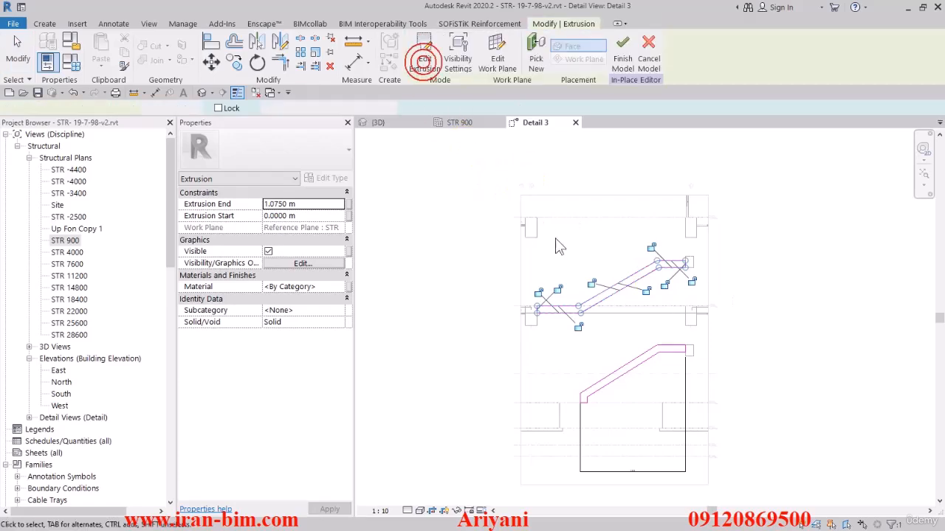
Temporarily hide the combined two-flight extrusion, delete the separate upper flight extrusion, and reset the temporary hide.
click(456, 510)
click(475, 483)
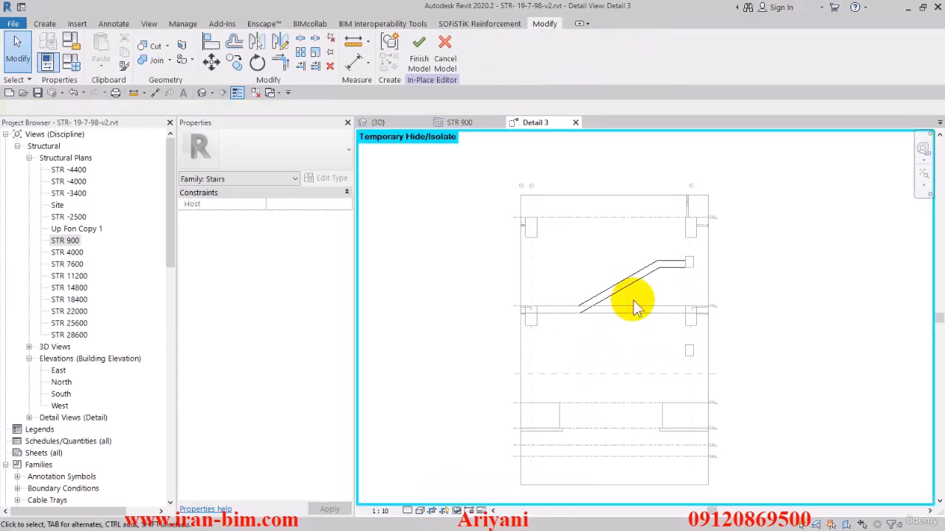
click(630, 282)
key(Delete)
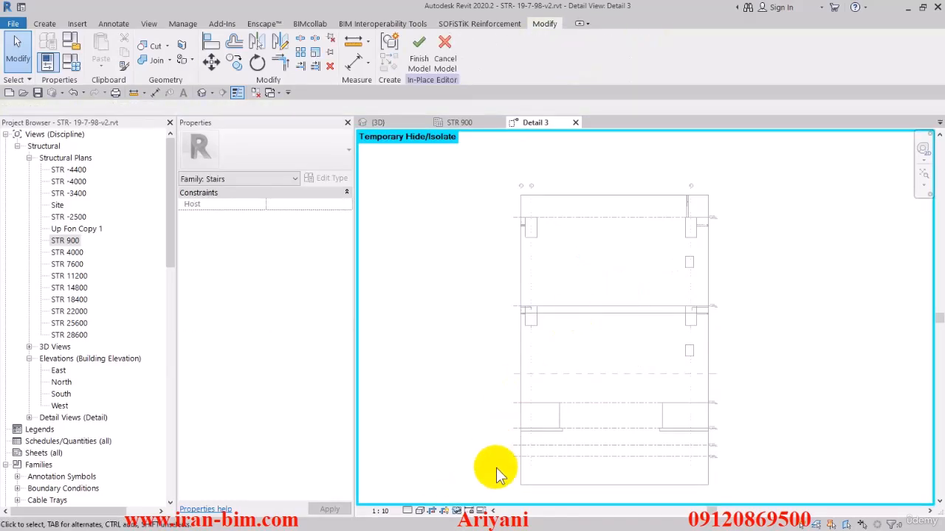
click(443, 511)
click(480, 495)
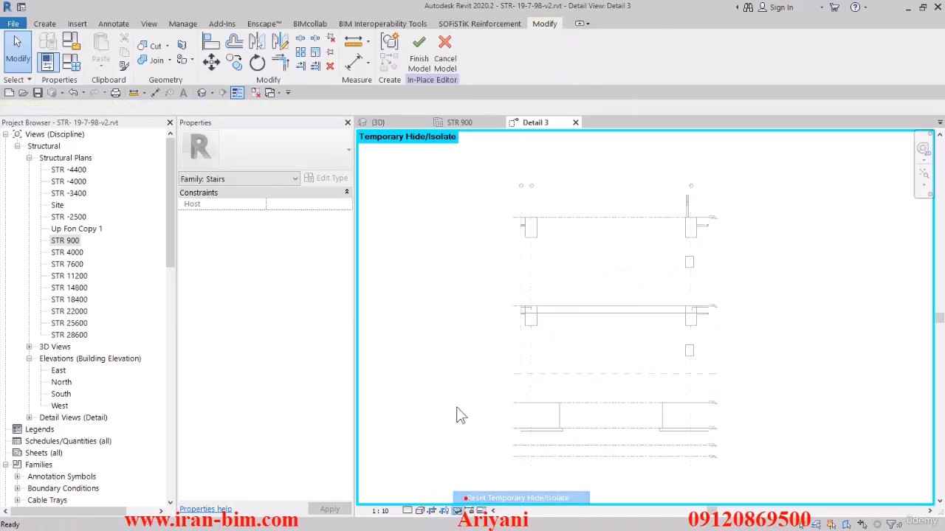